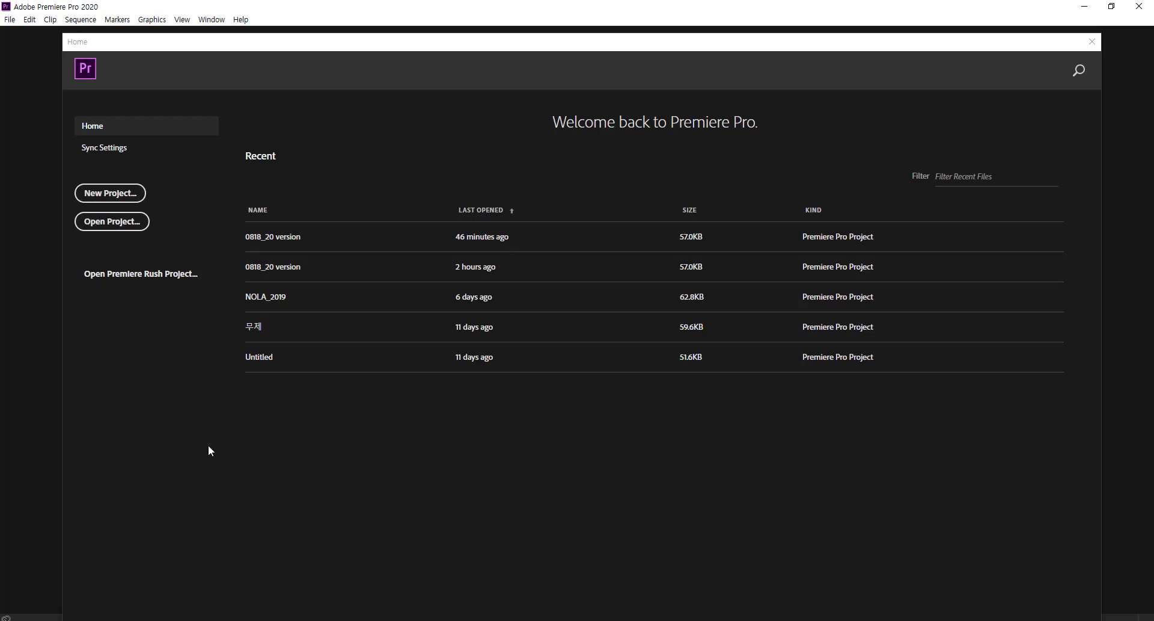
Start a new project and name it 연습.
click(135, 192)
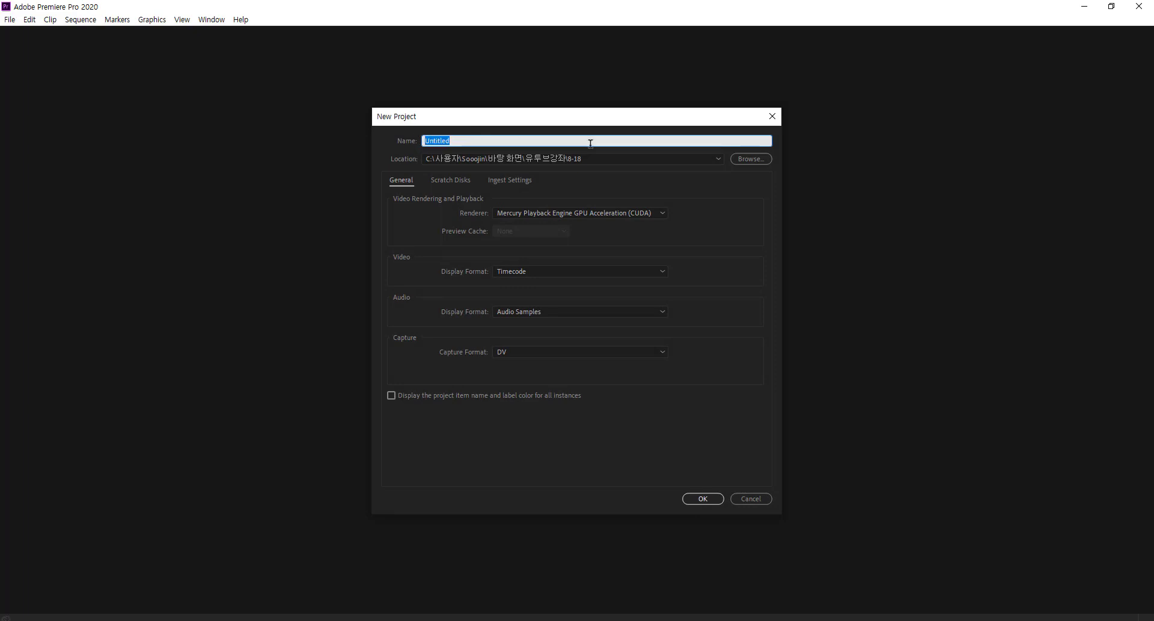
text(dus)
key(BackSpace)
key(BackSpace)
key(BackSpace)
text(연ㅅ)
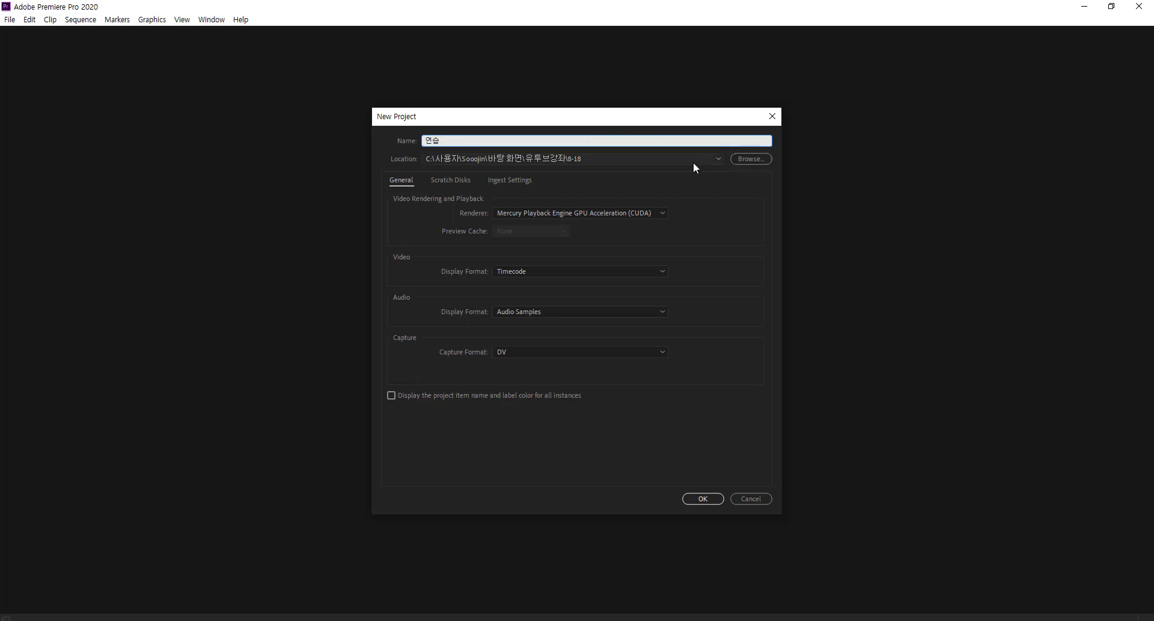
Set the project location to the 연습 folder on the desktop and create the project.
click(738, 161)
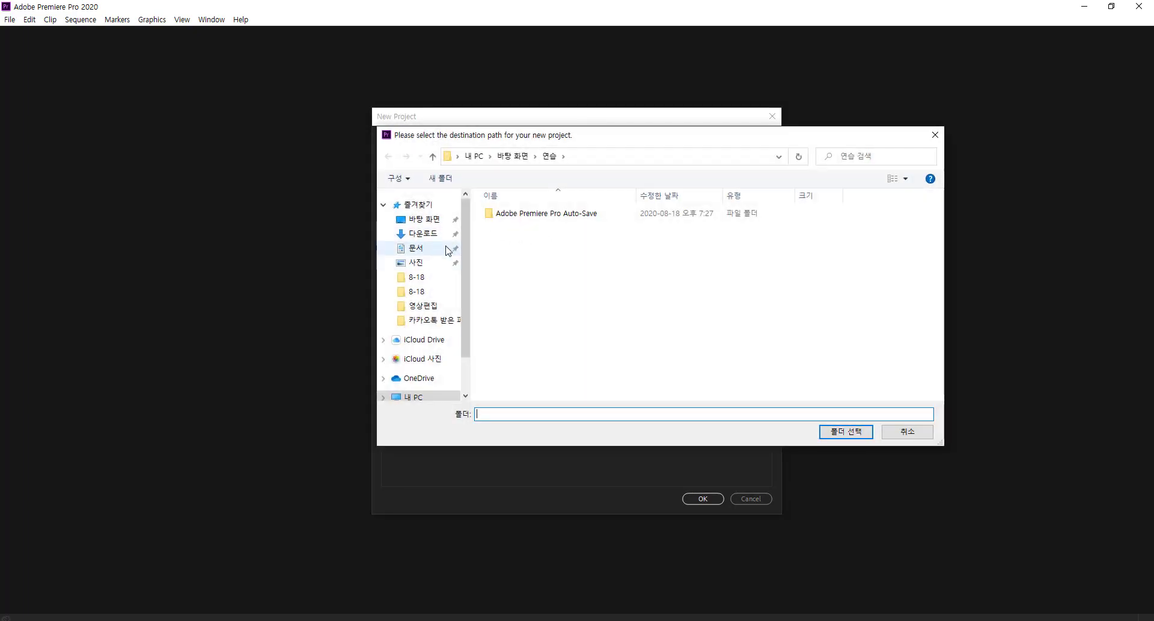
click(445, 219)
click(521, 215)
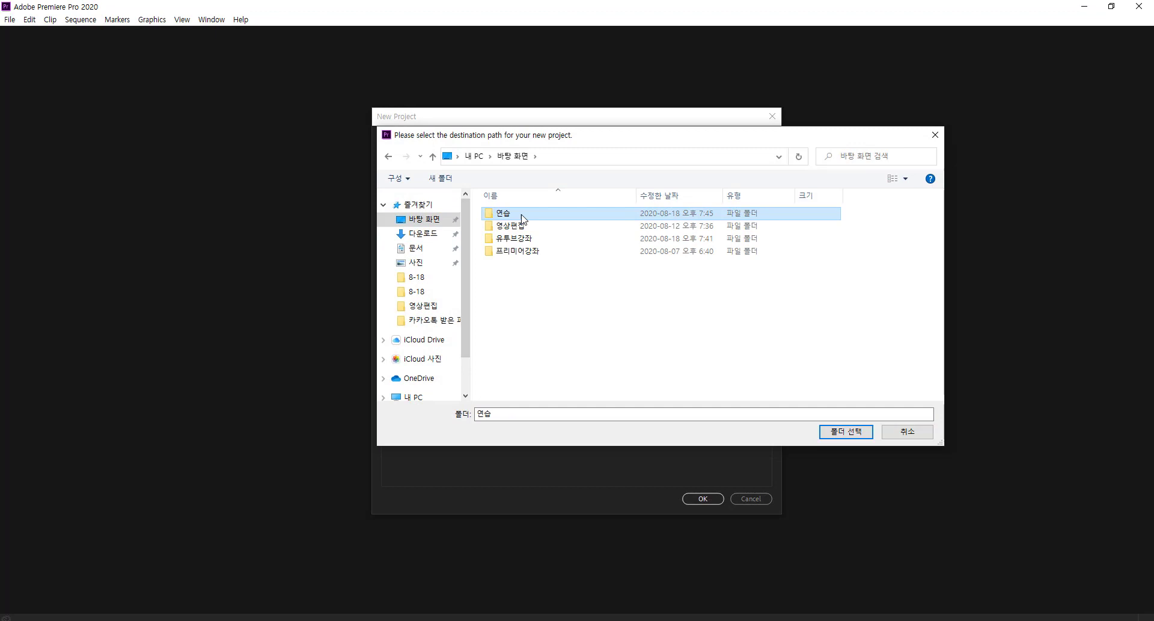
click(847, 429)
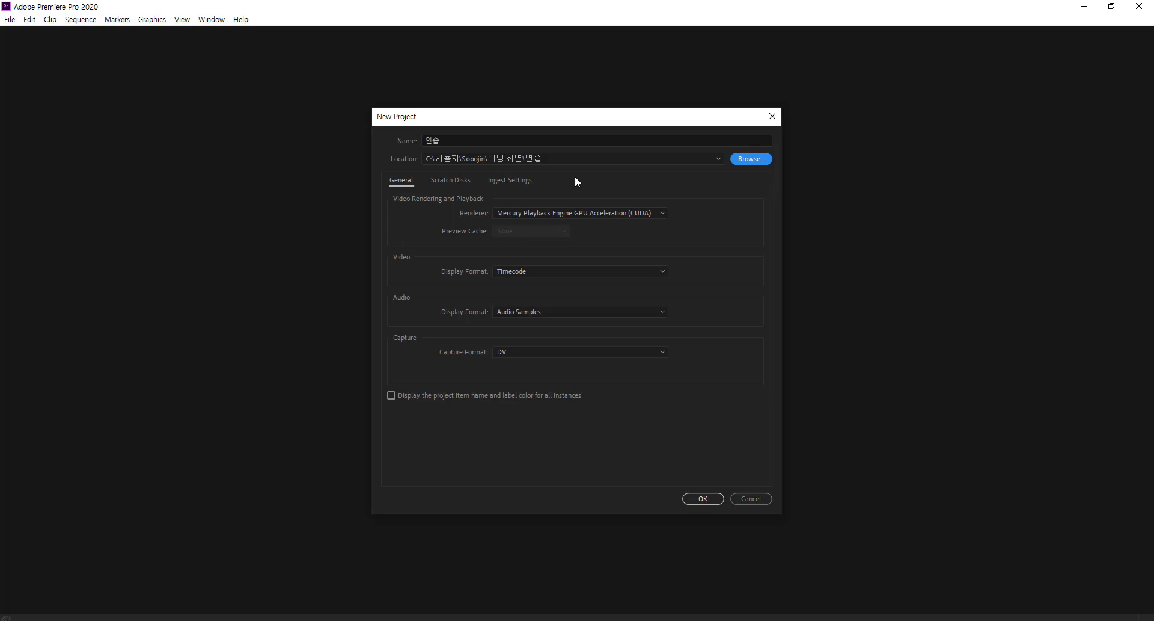
click(702, 499)
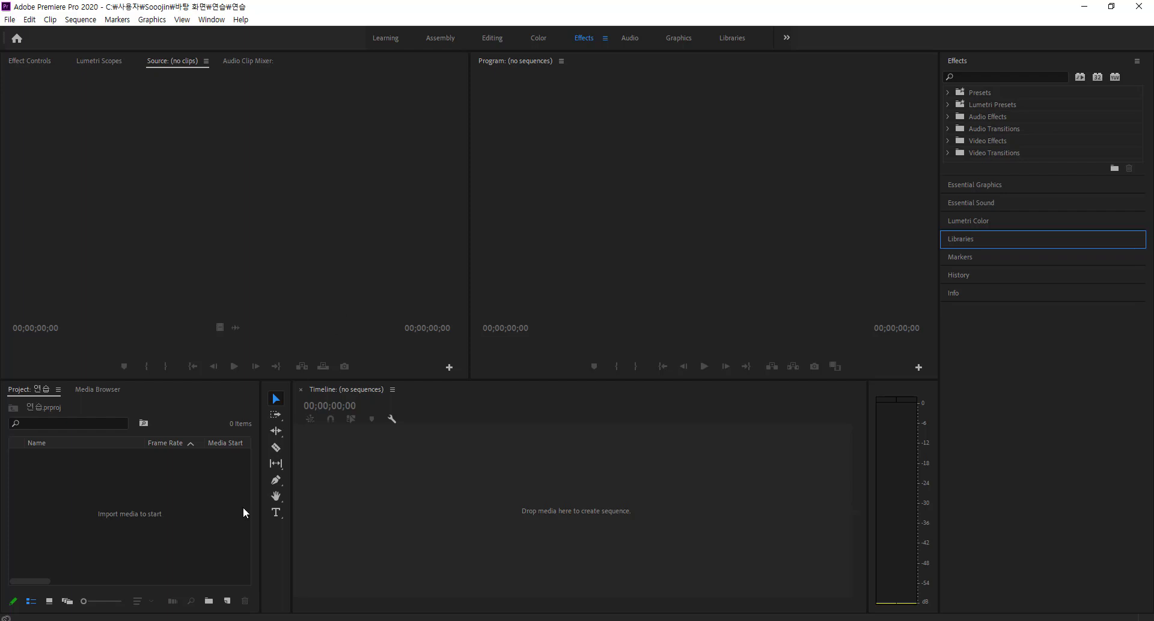
Widen the Project panel and create a new sequence with its editing mode set to Custom.
drag(261, 492, 323, 495)
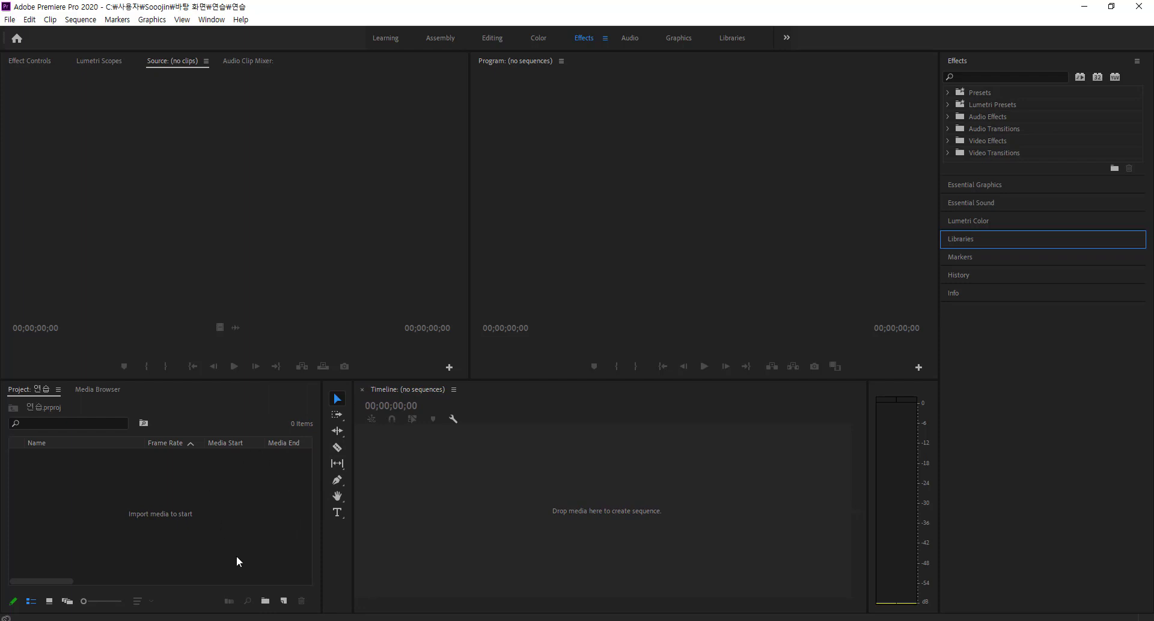
click(283, 601)
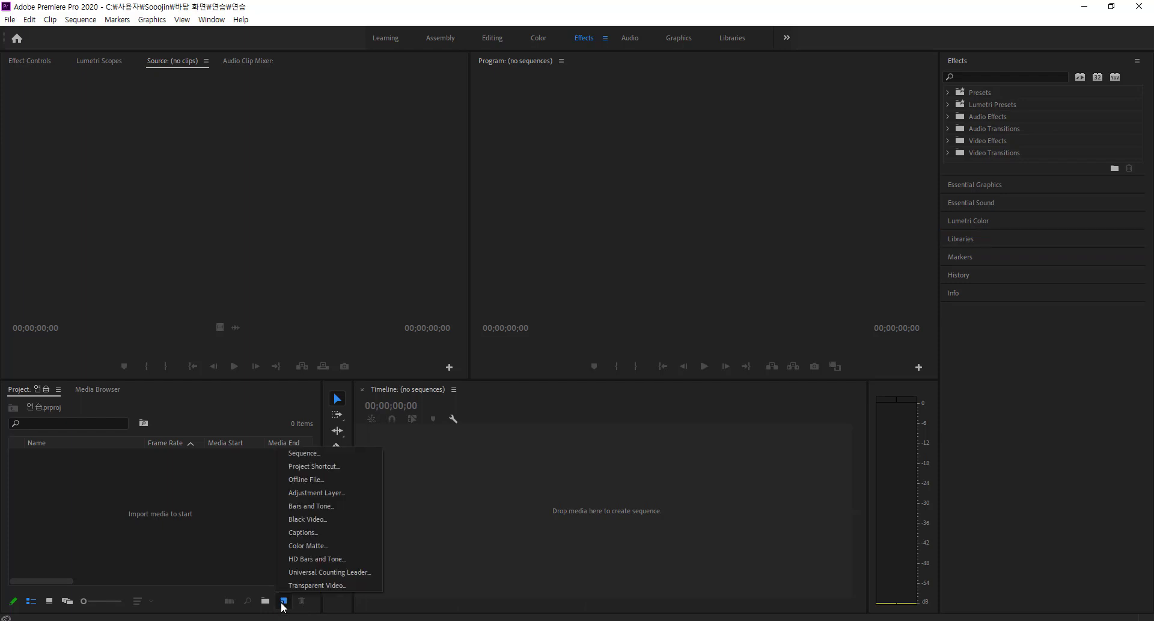
click(306, 454)
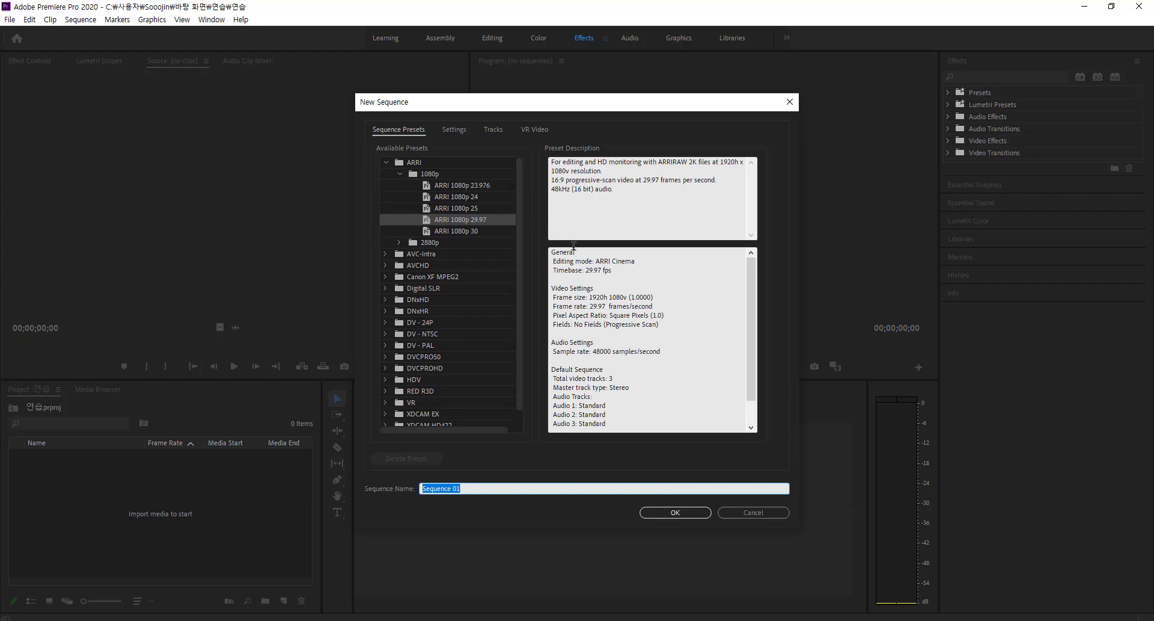
click(454, 130)
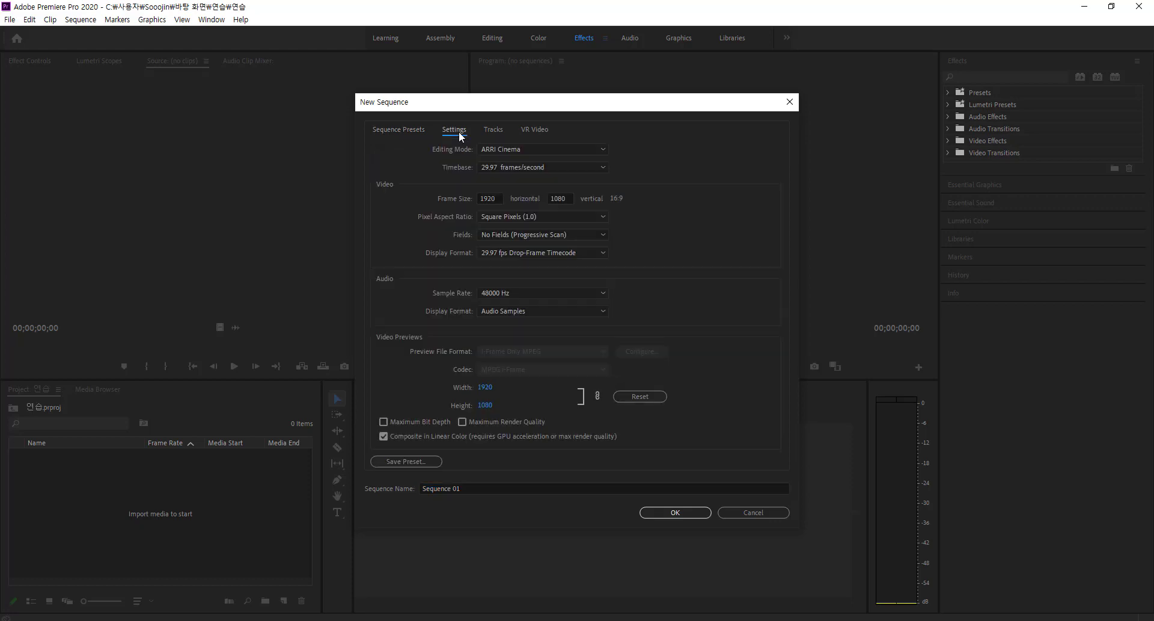
click(519, 149)
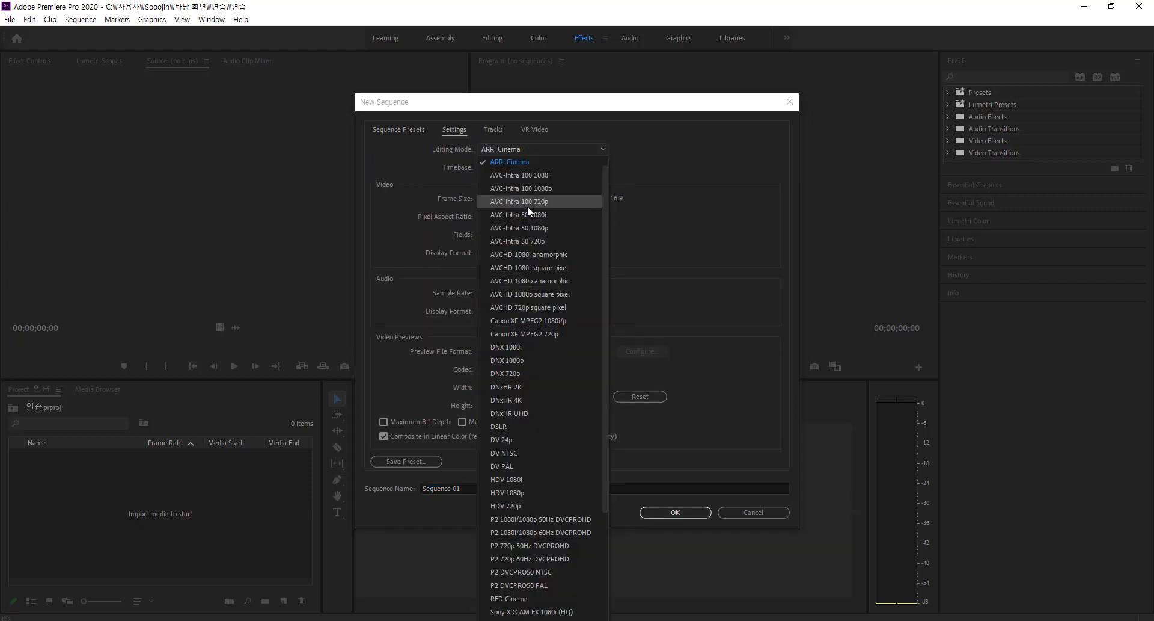
click(503, 161)
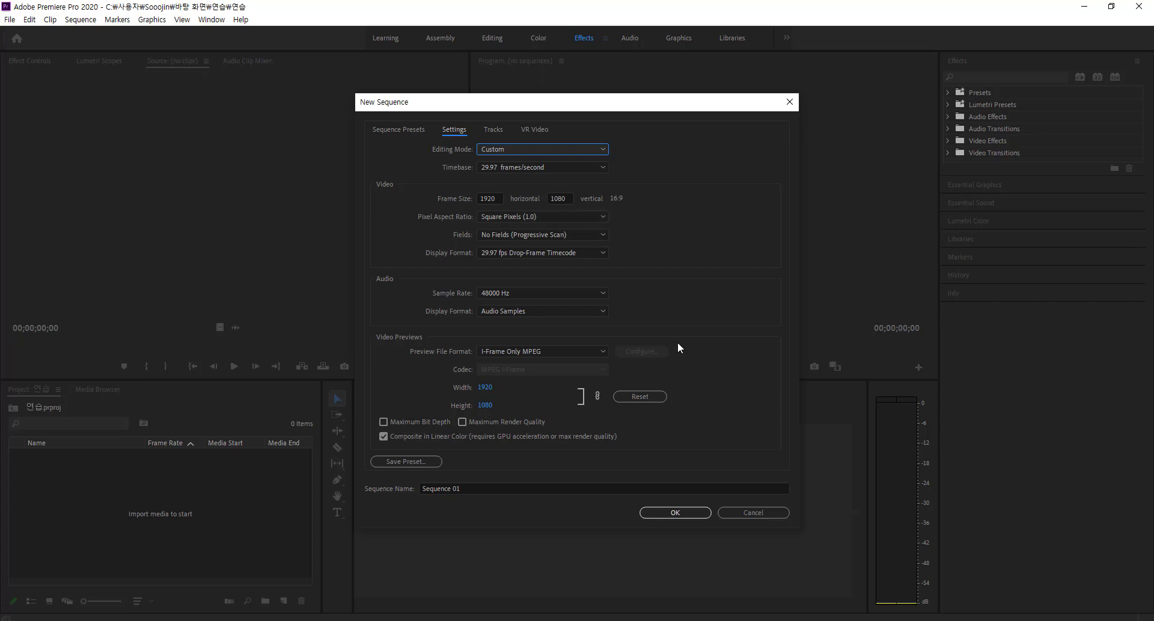
click(680, 509)
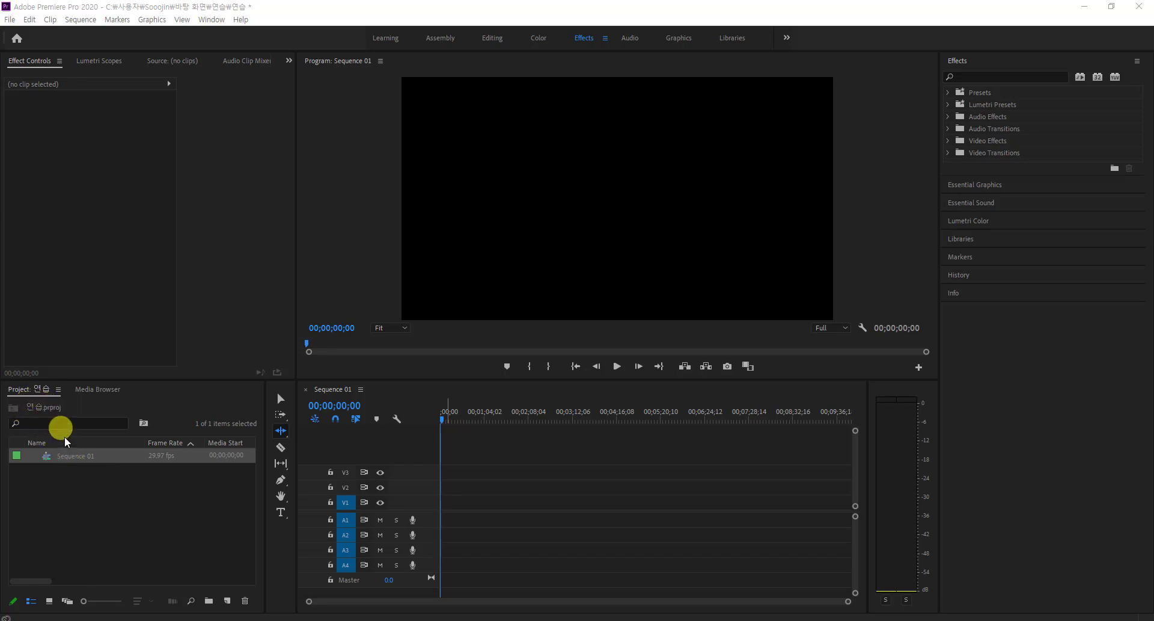
Rename the new sequence to first and open it in the timeline.
click(66, 458)
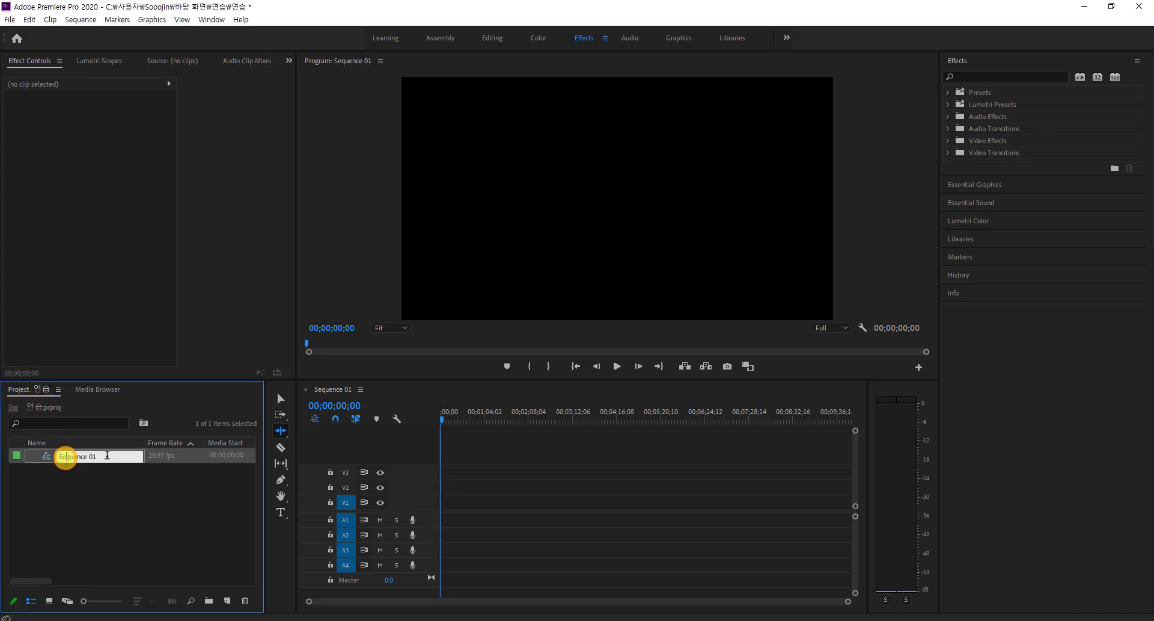
text(first)
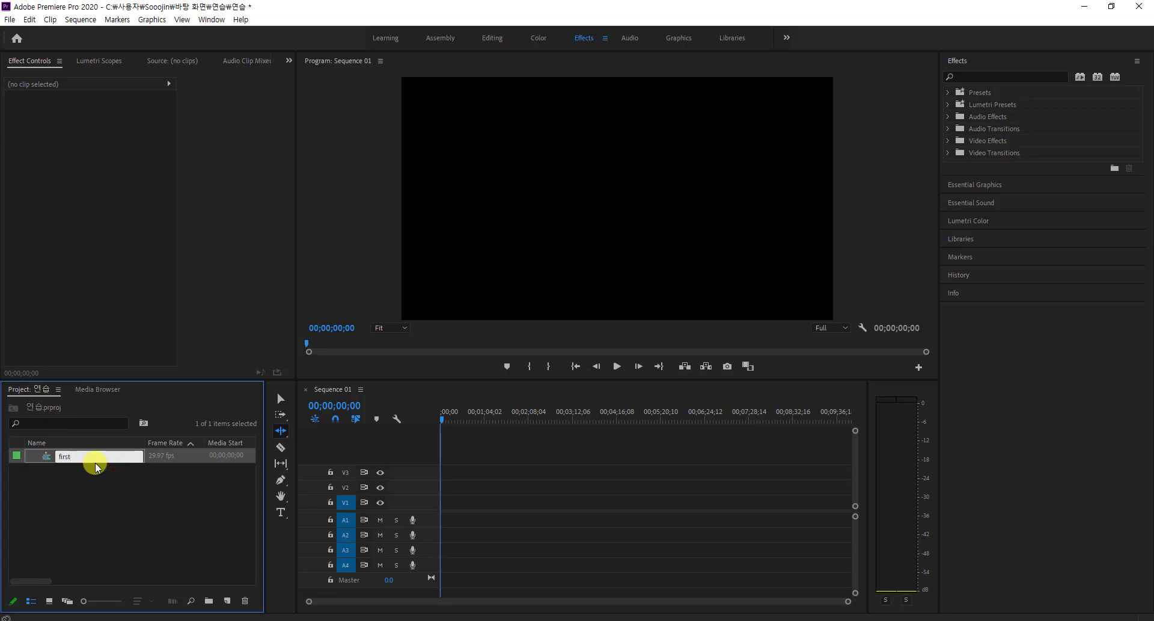
click(124, 485)
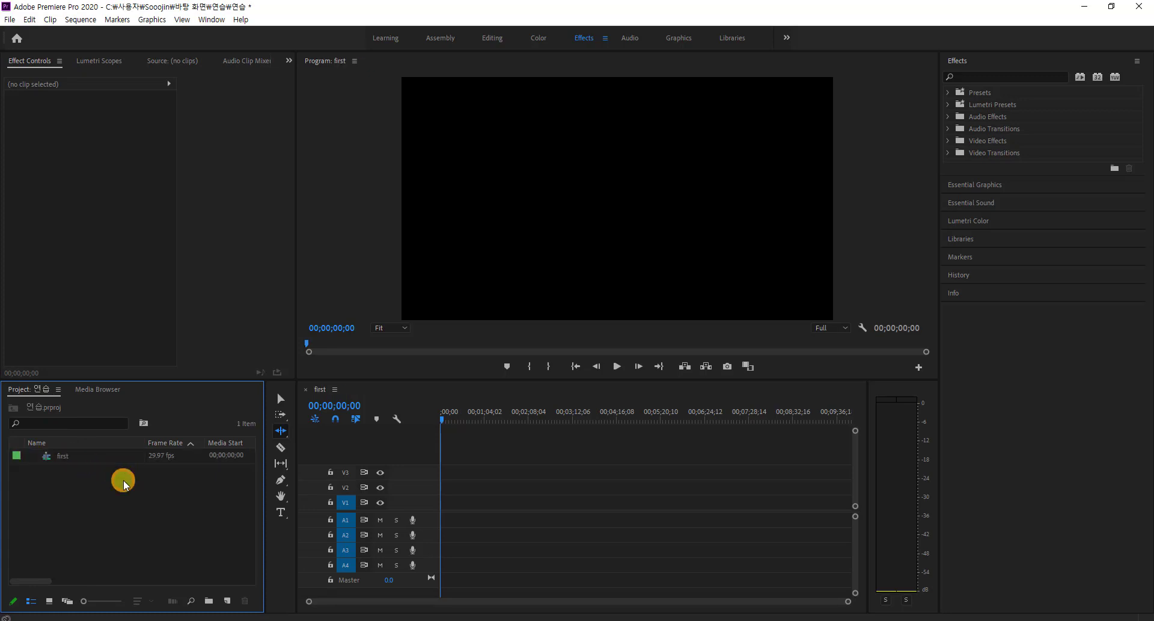
double_click(63, 458)
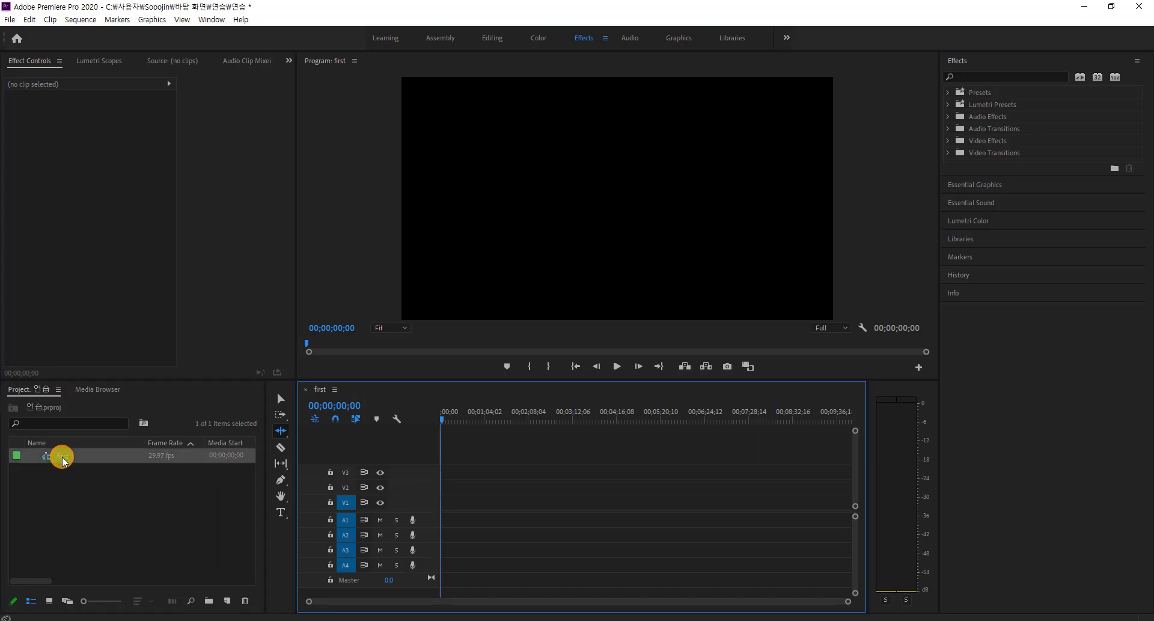
click(58, 456)
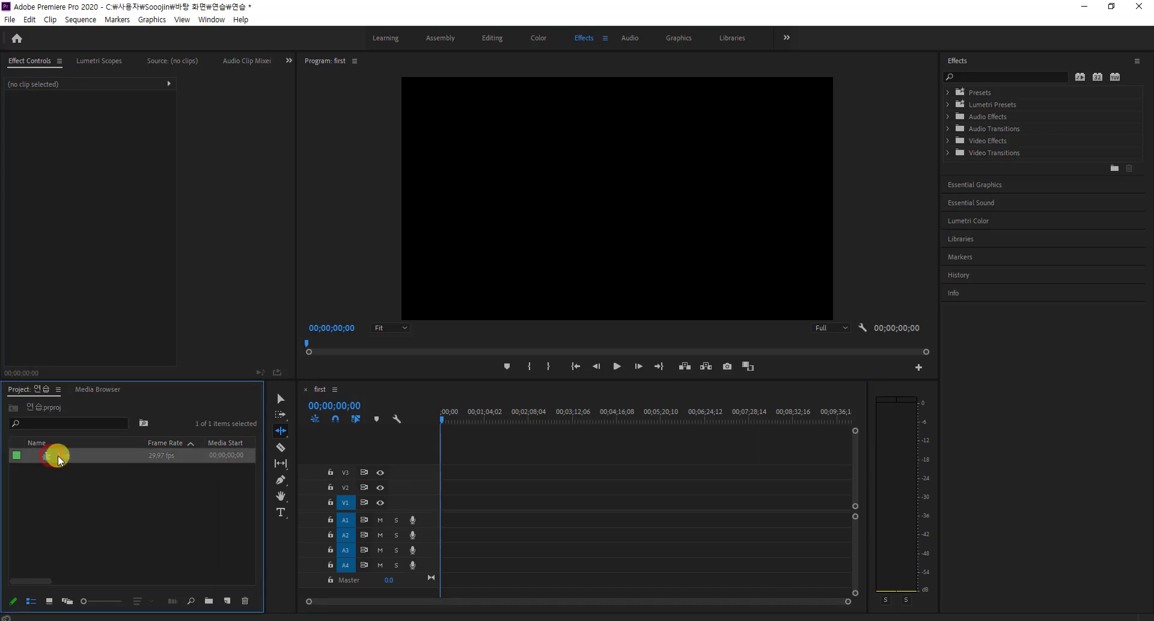
click(108, 503)
click(226, 601)
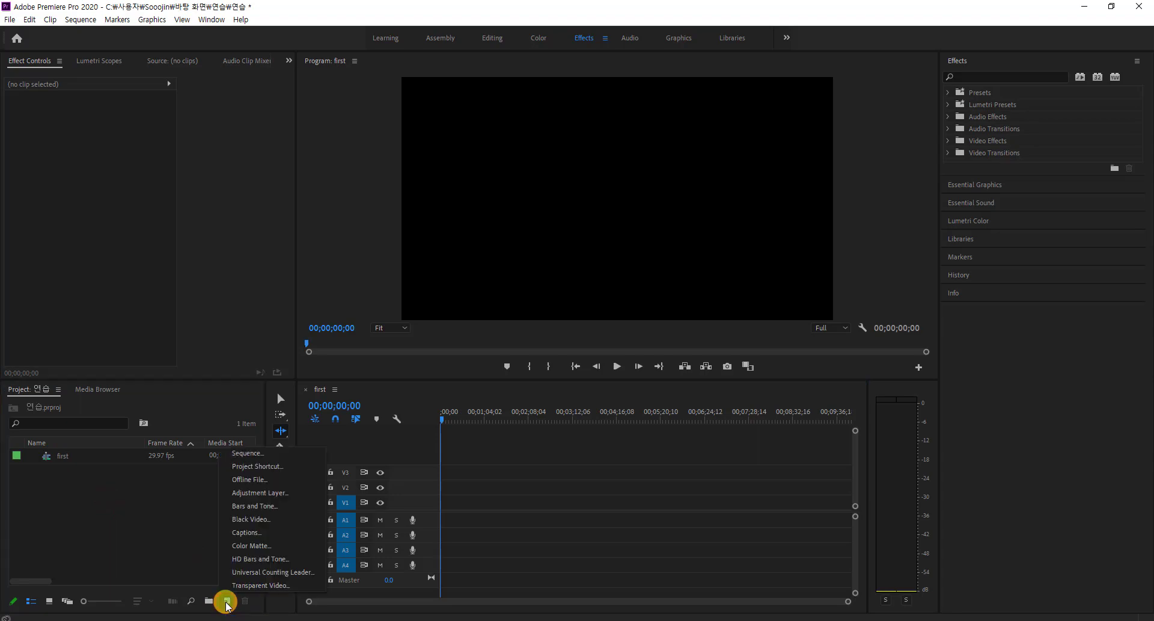
click(245, 453)
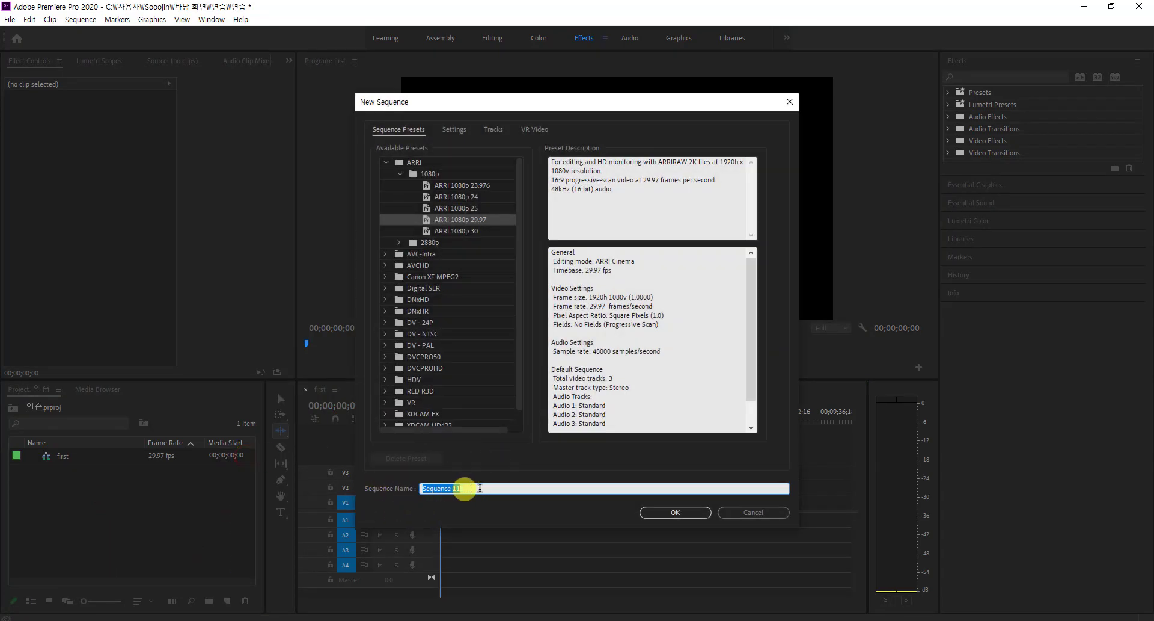
click(745, 513)
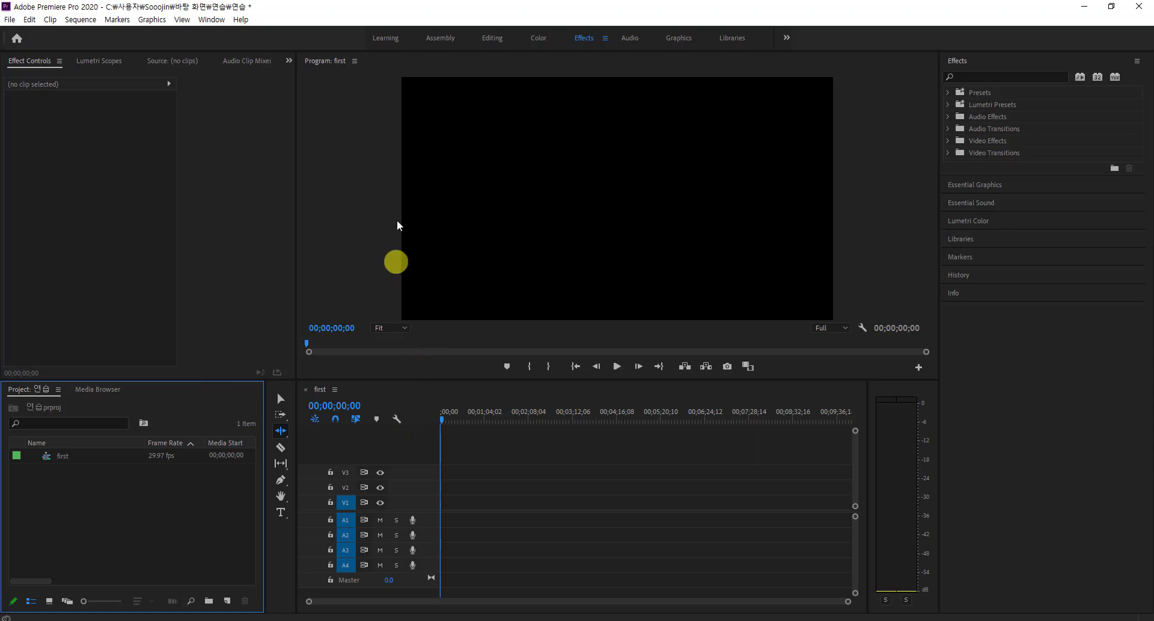
Reset the Effects workspace to its saved layout.
click(210, 21)
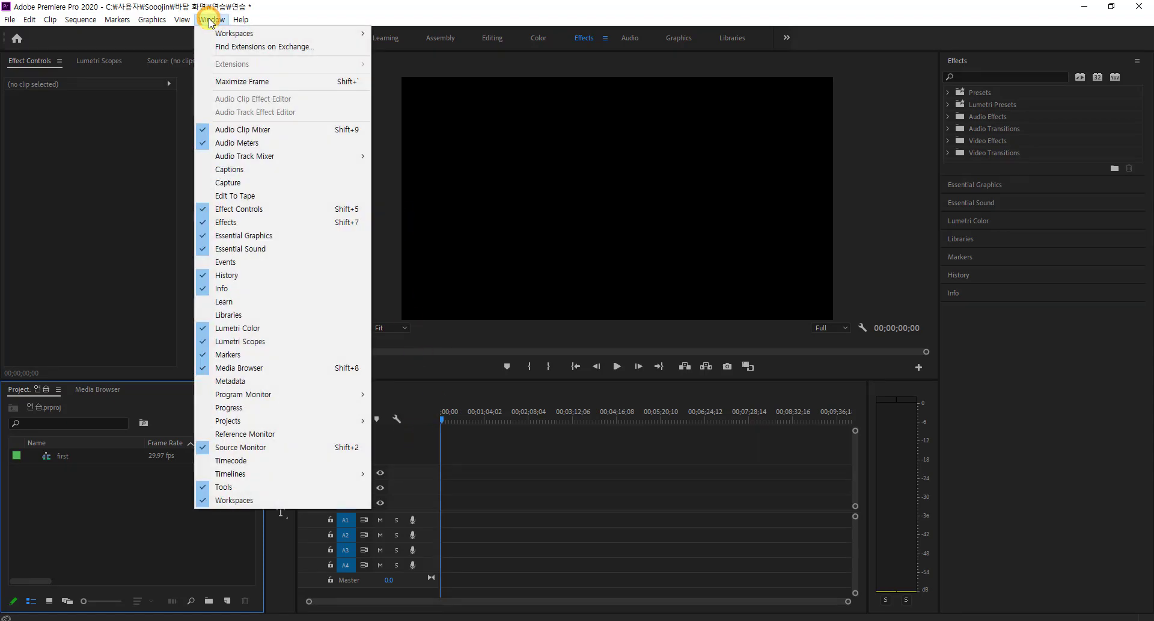
mouse_move(223, 34)
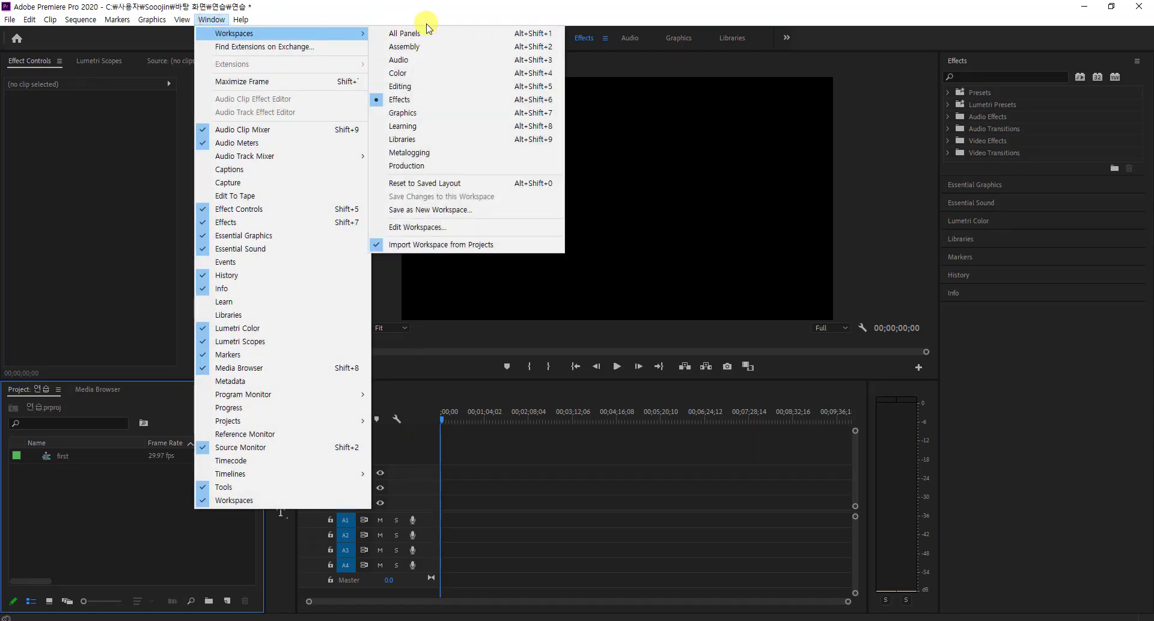
click(484, 185)
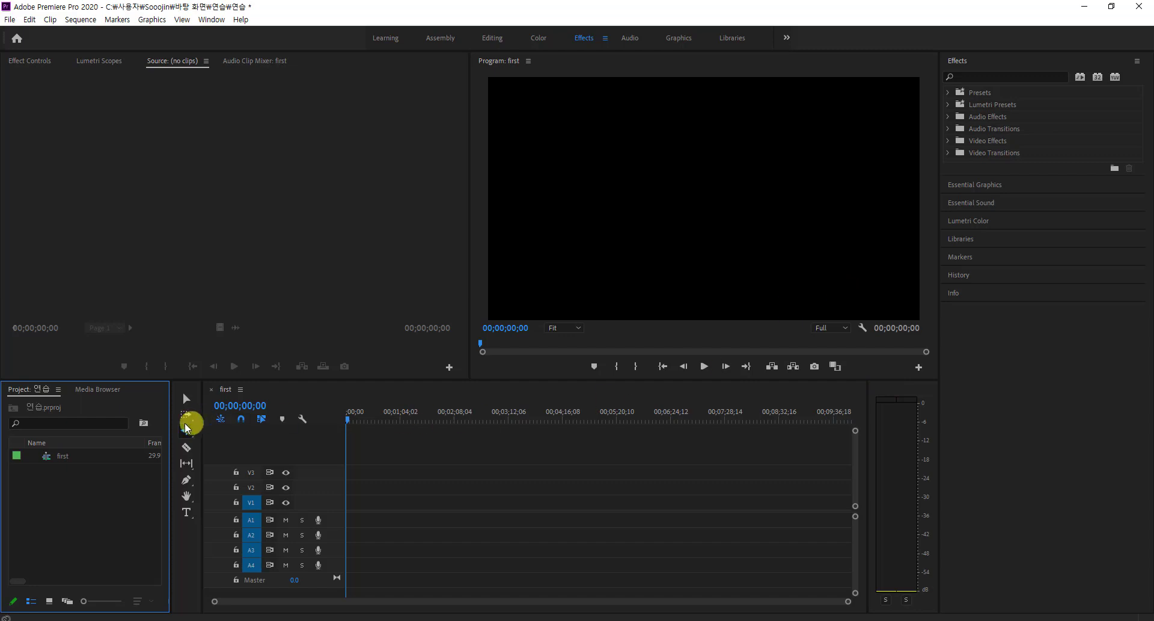
Resize the panels to widen the Project panel, Program monitor and timeline, narrowing the Source monitor, Effects panel and audio meters.
drag(170, 432, 276, 437)
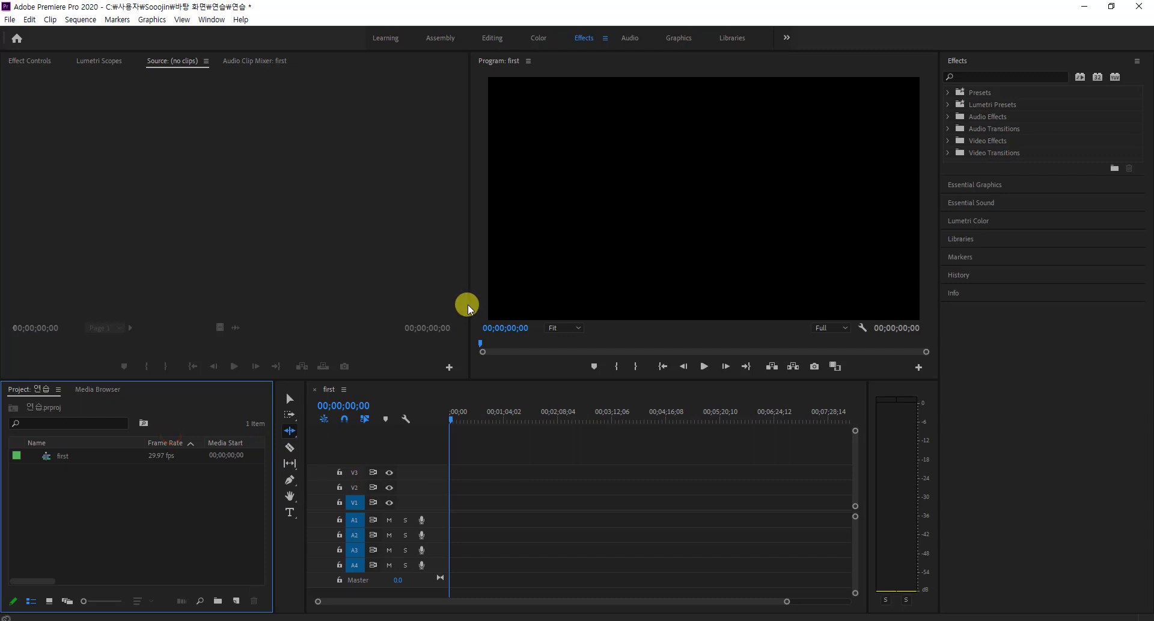
drag(469, 305, 306, 317)
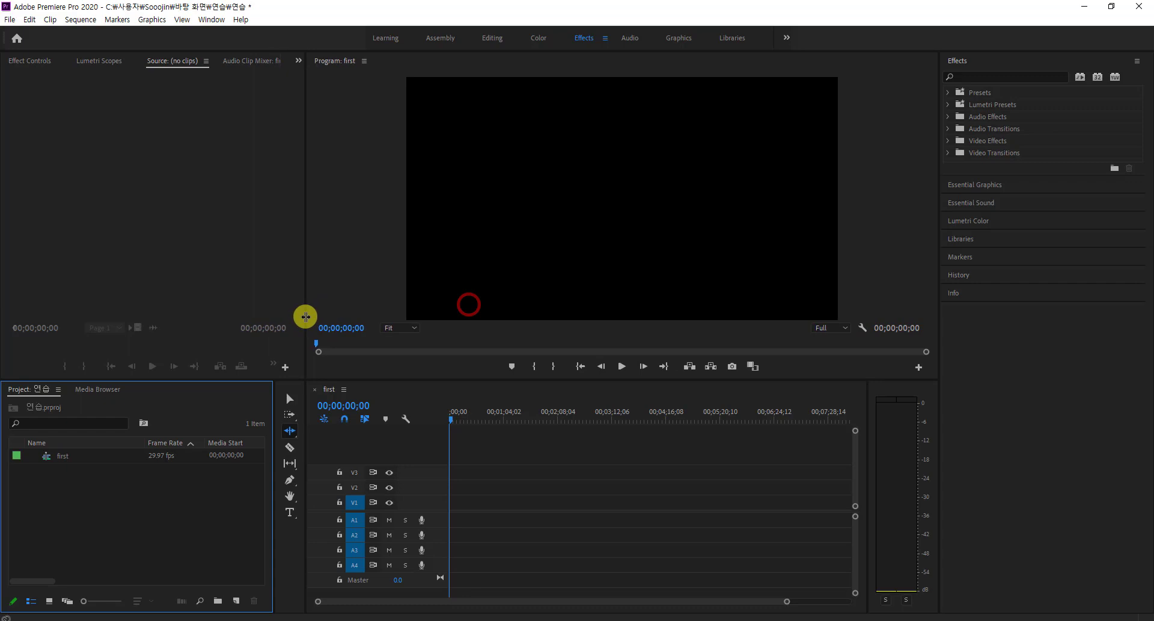
drag(940, 329, 1043, 326)
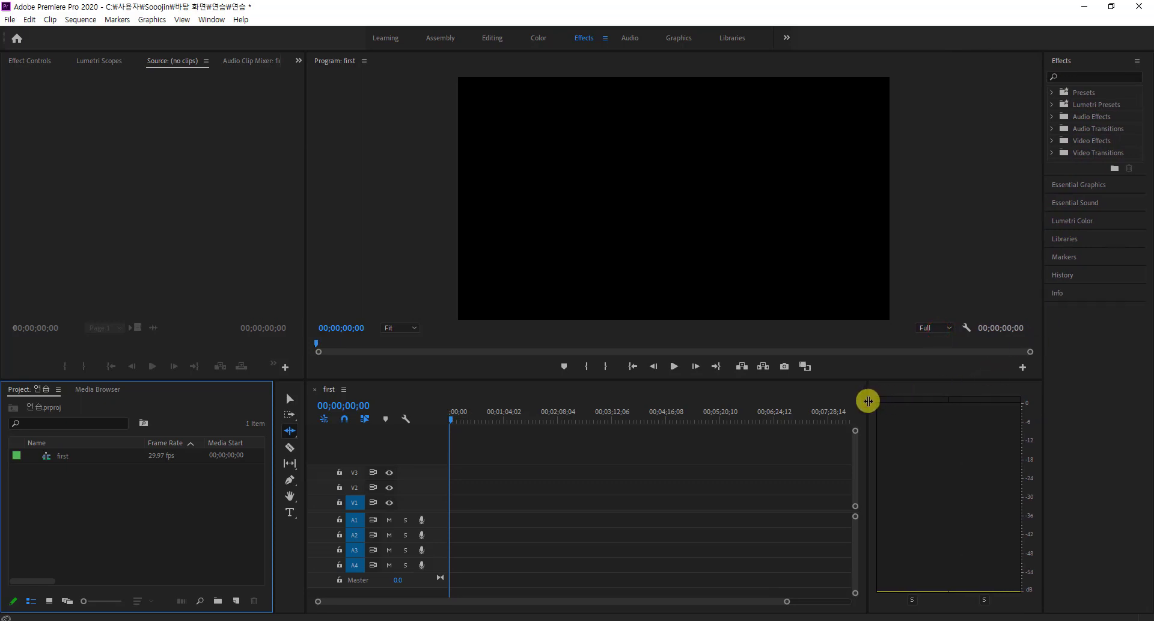
drag(868, 400, 999, 401)
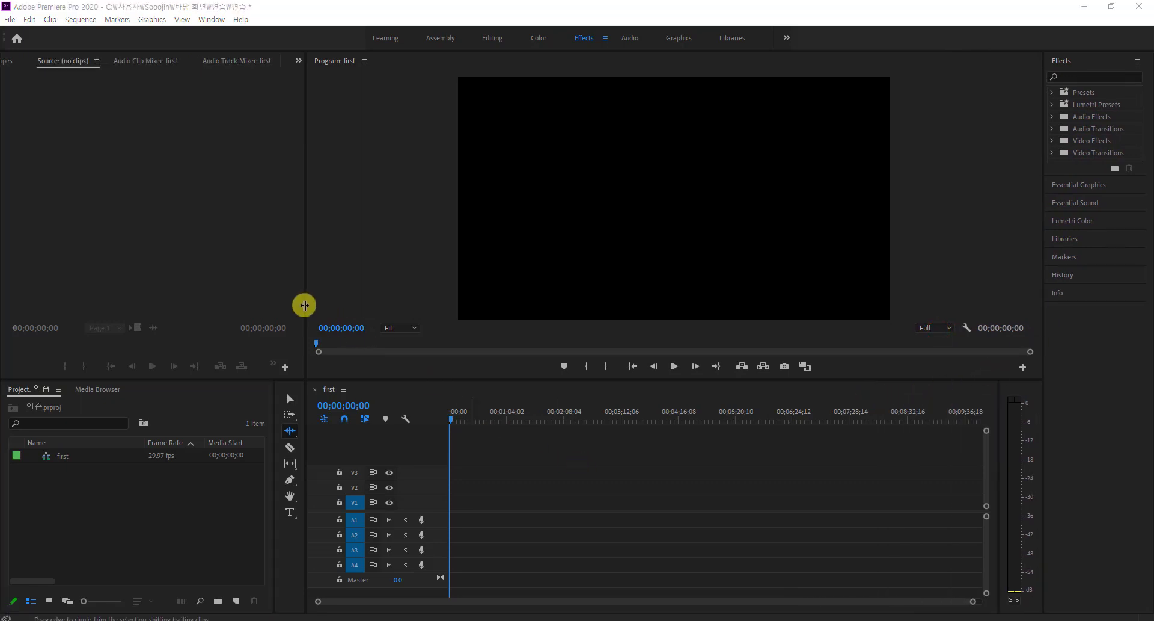
drag(305, 304, 304, 303)
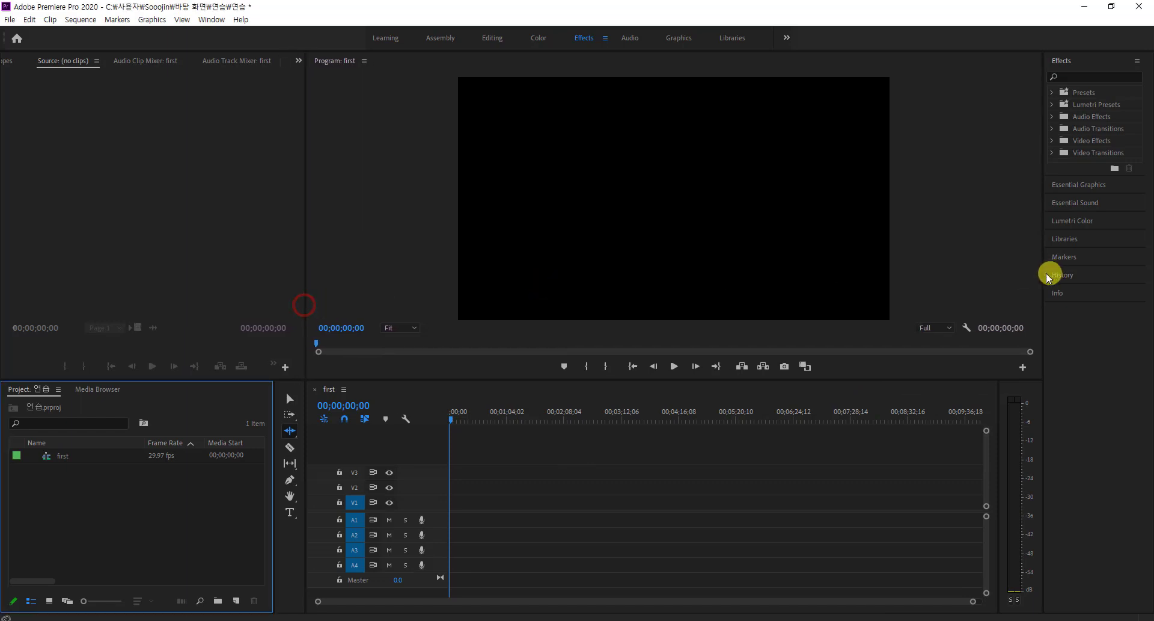
drag(1043, 271, 1064, 273)
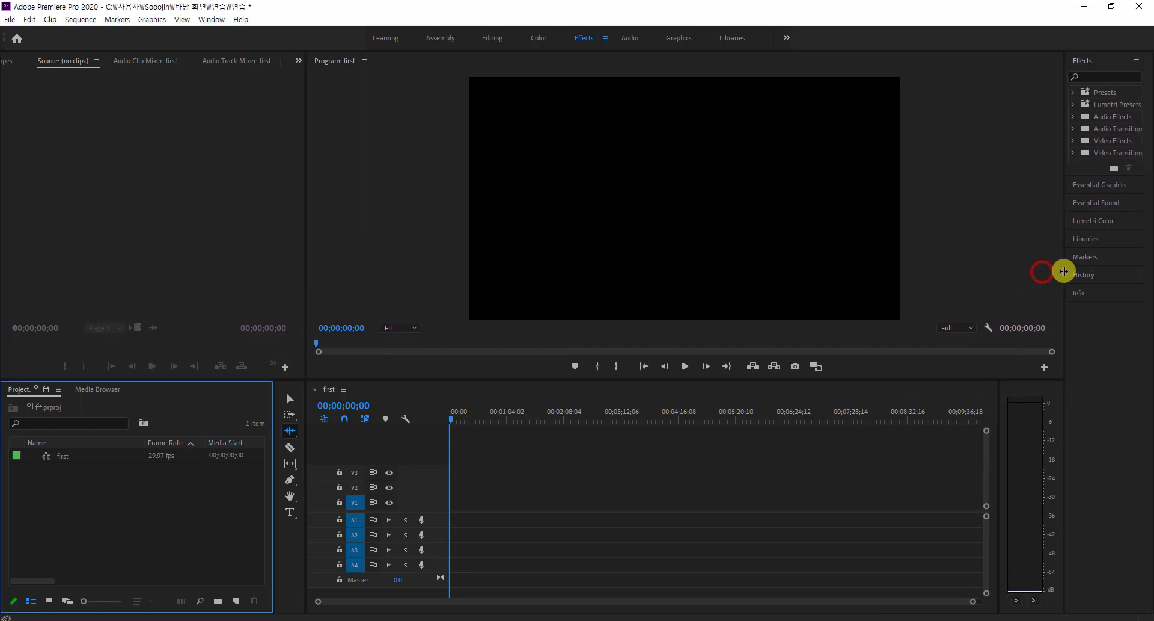
drag(999, 425, 1019, 424)
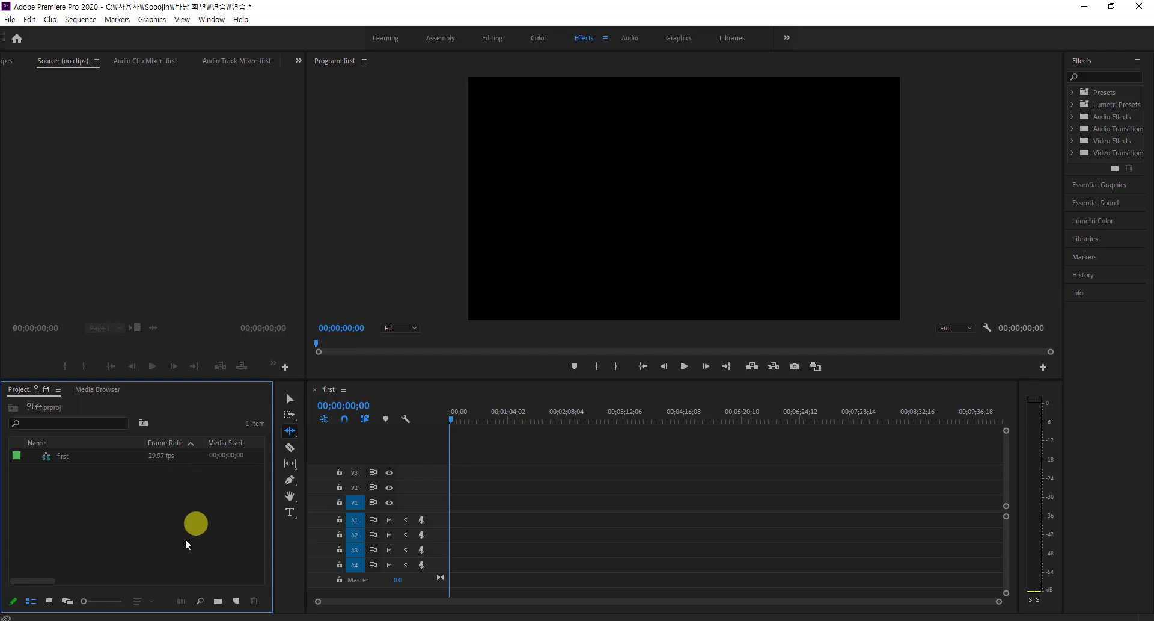
Bring up the Effect Controls panel, activate the Effects panel, and return the focus to Effect Controls.
double_click(78, 522)
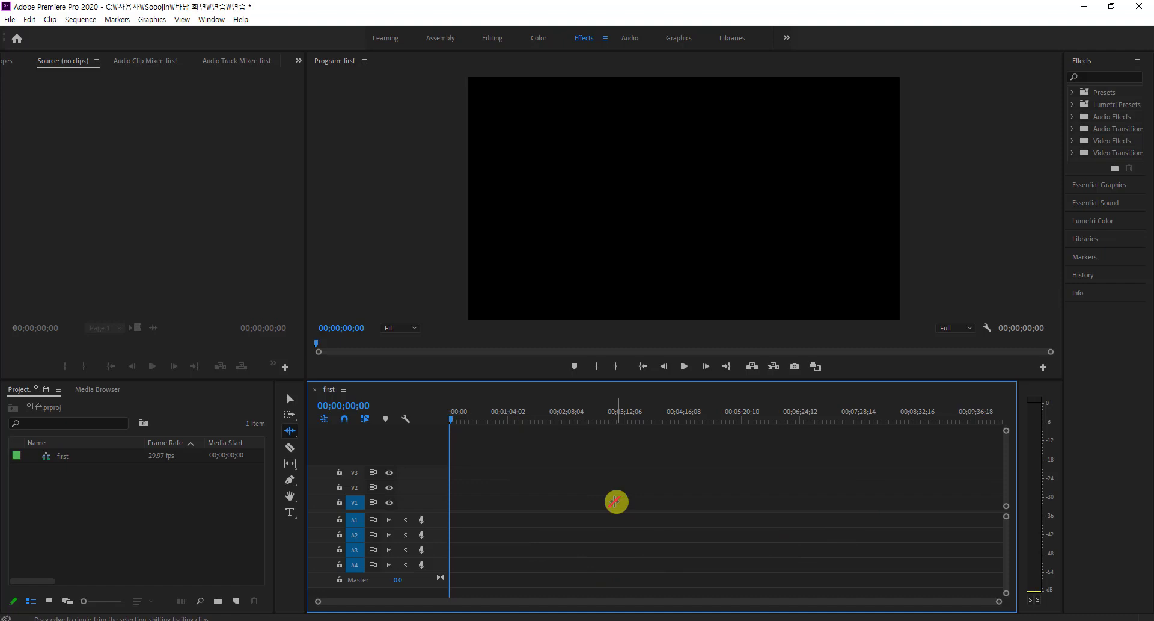
key(shift+5)
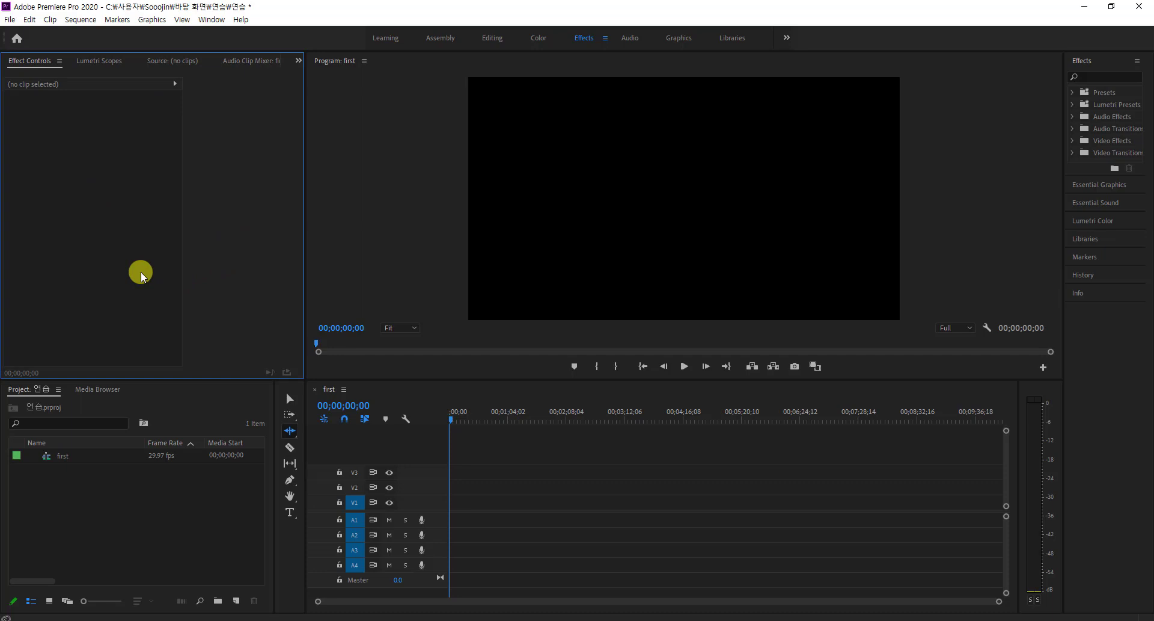
key(shift+7)
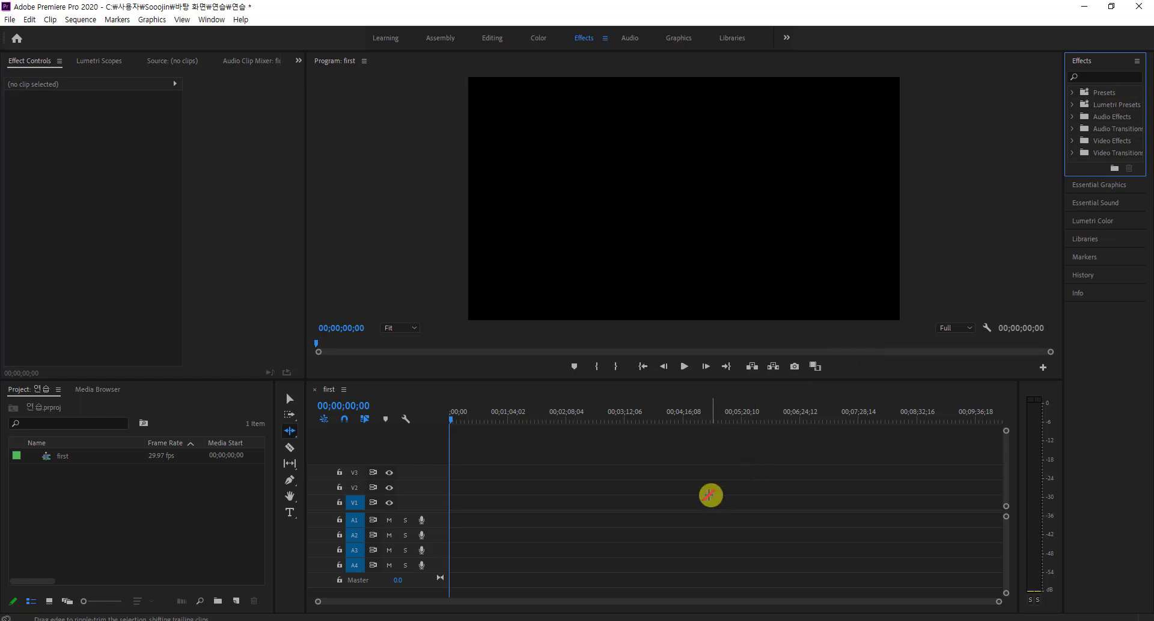
click(51, 101)
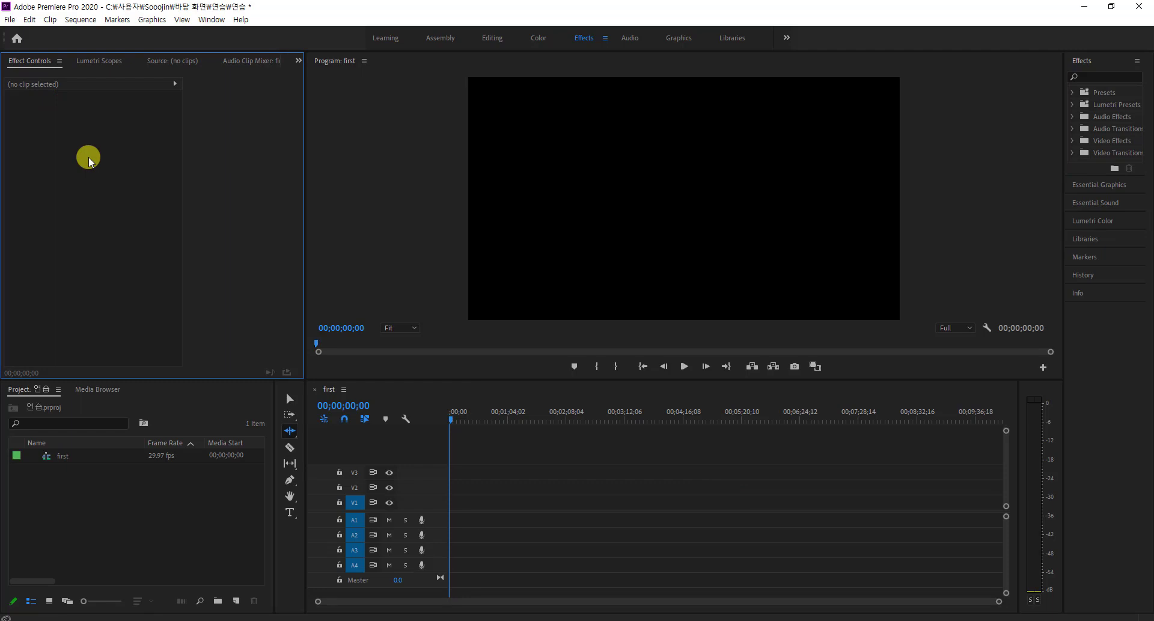
Bring up the Audio Track Mixer, return that panel group to the Source monitor, and activate the Project panel.
key(shift+6)
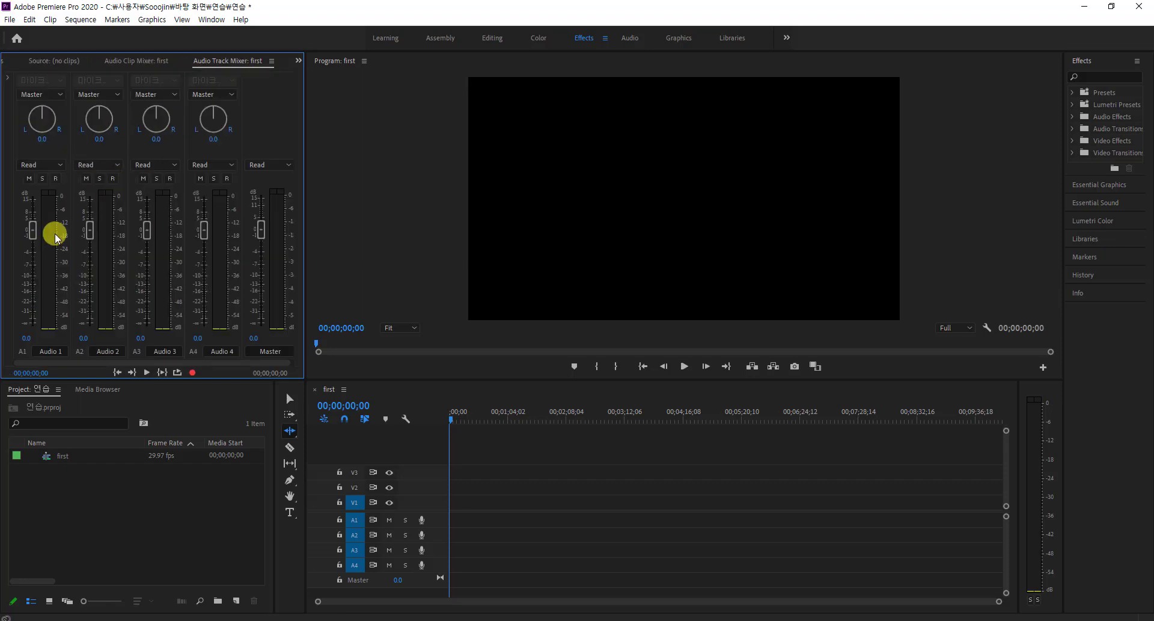
click(43, 63)
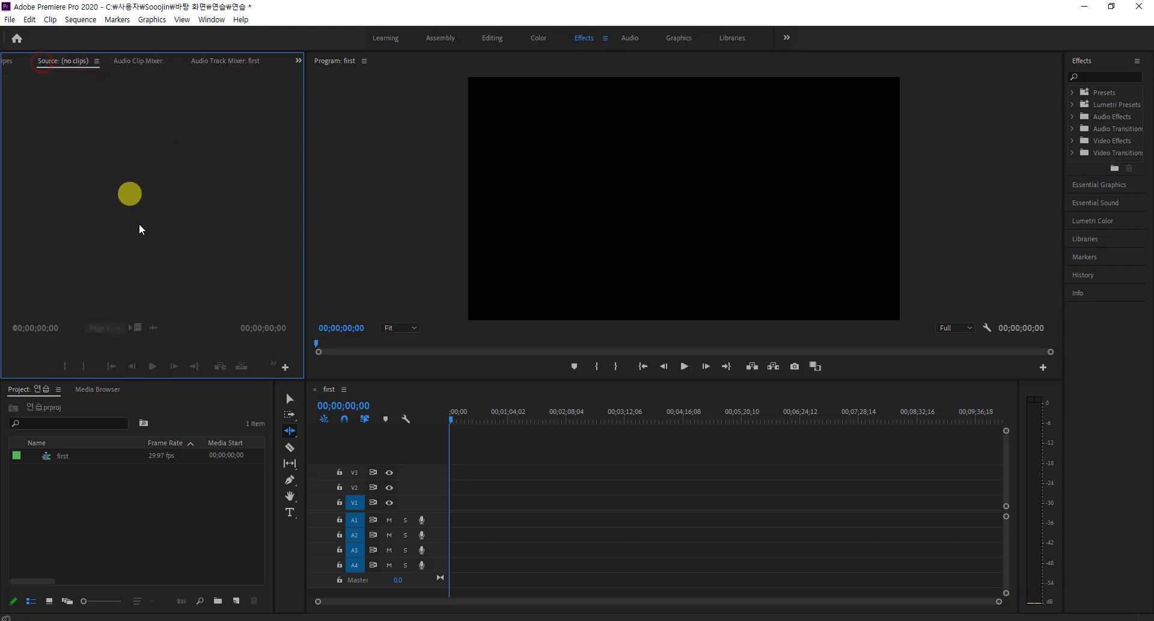
click(155, 505)
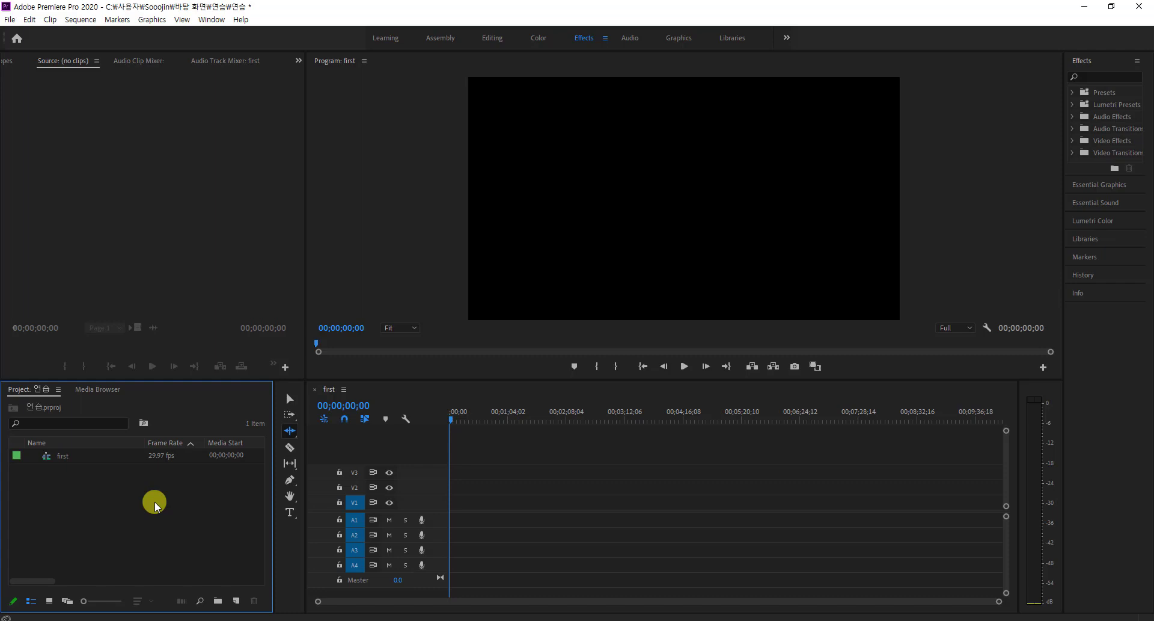
right_click(206, 498)
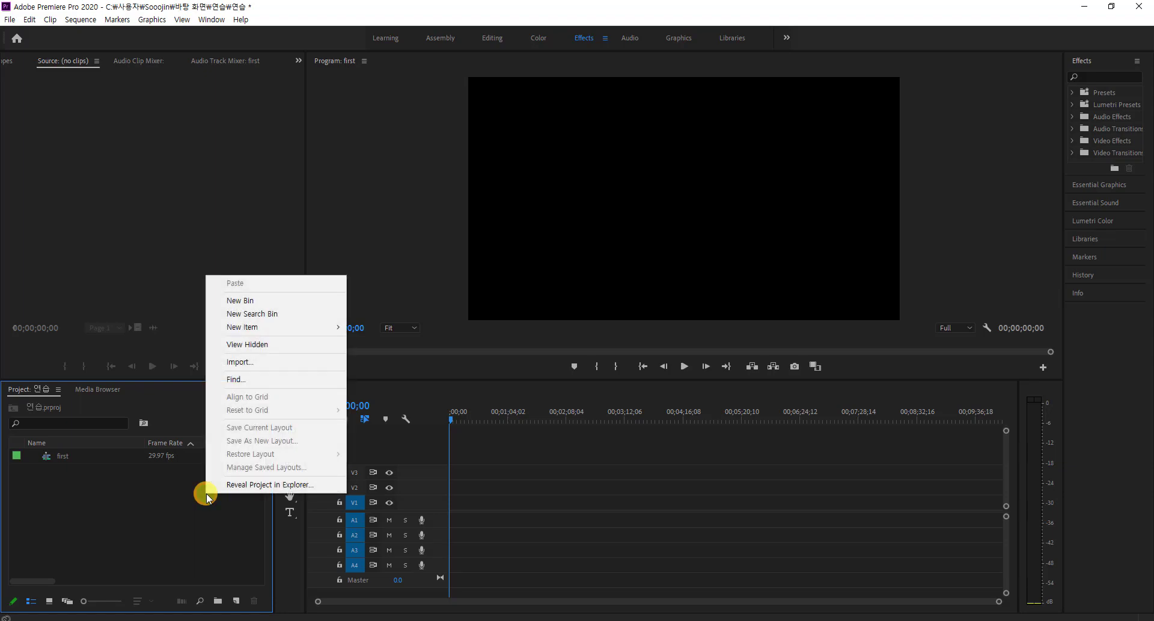
click(252, 363)
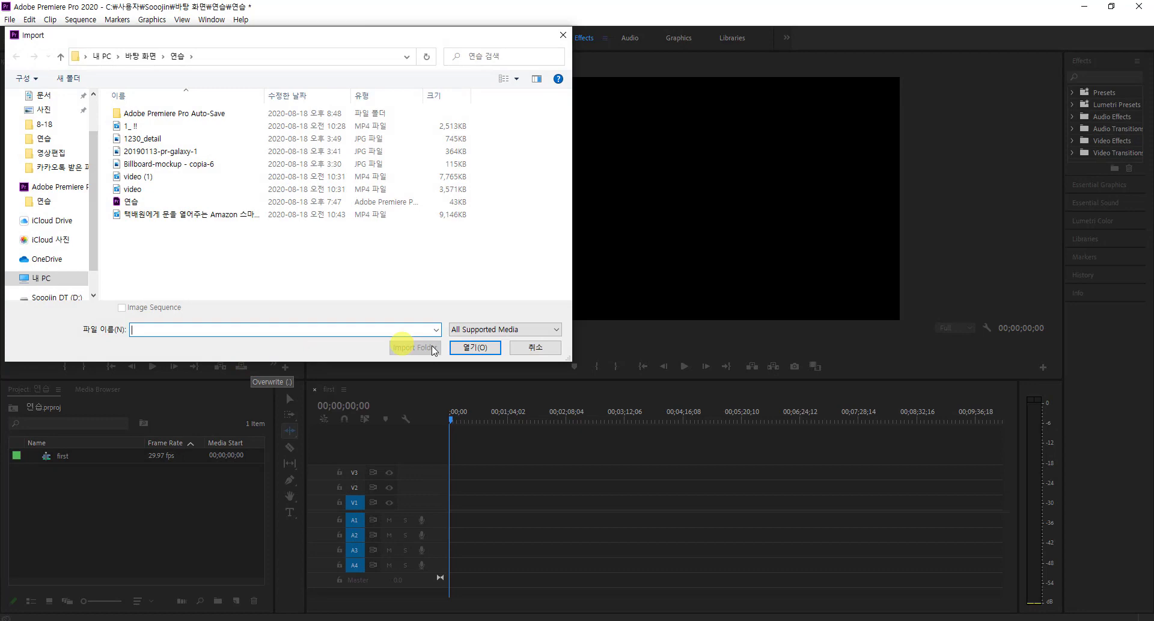
click(523, 348)
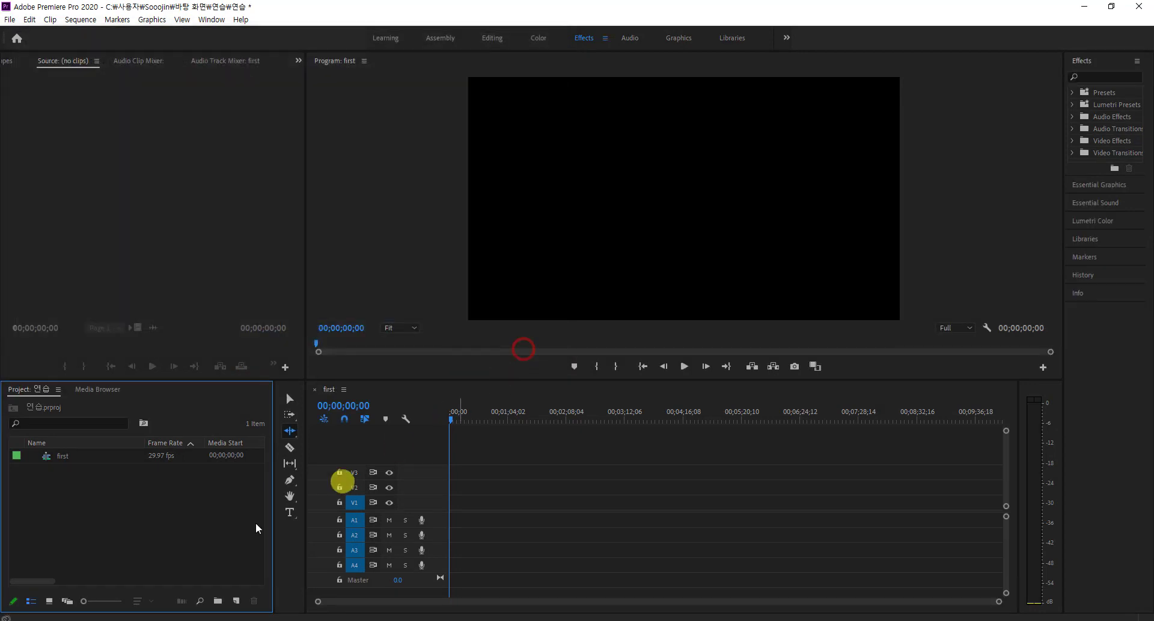
double_click(171, 537)
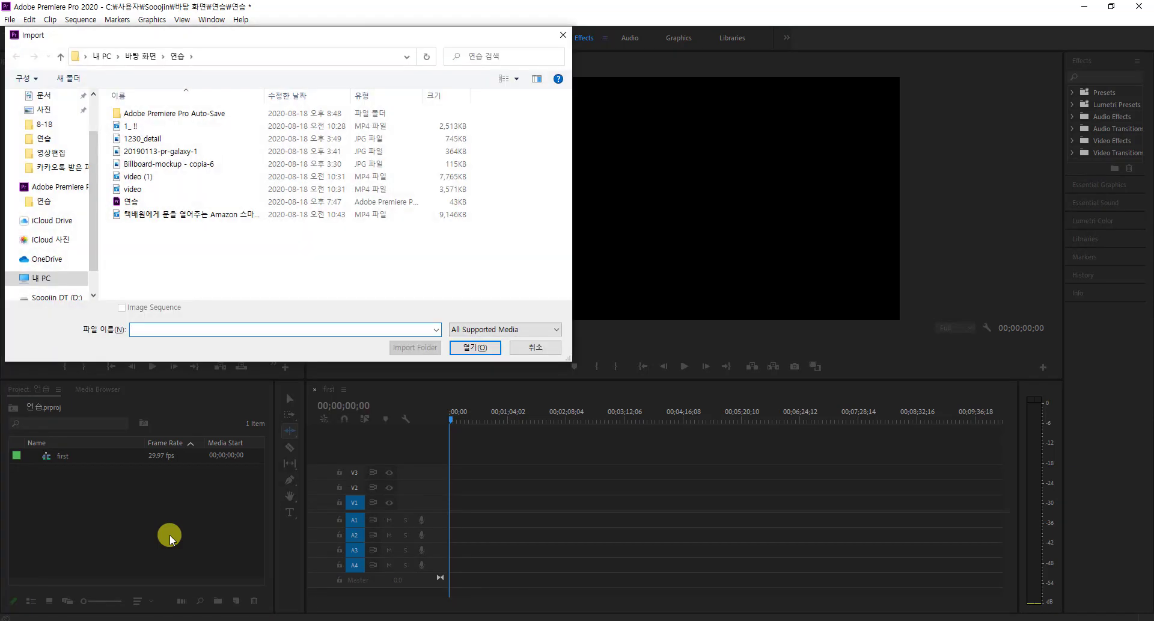
click(547, 350)
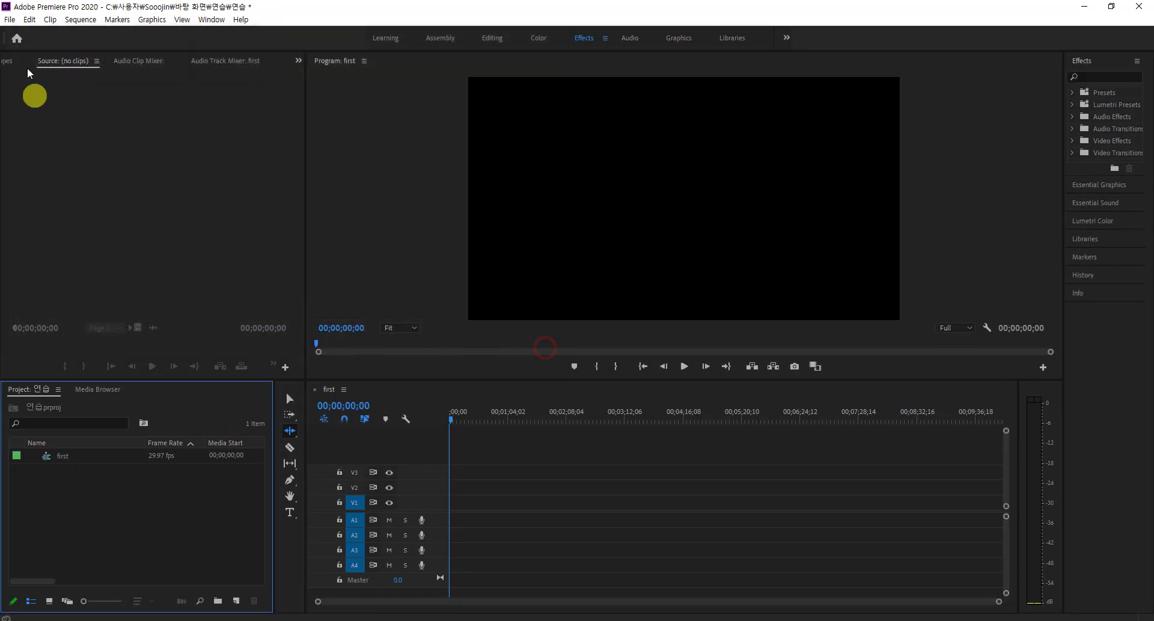
Import the MP4 video "택배원에게 문을 열어주는 Amazon 스마트키 #미래채널 #마이에프 #myf" from the 연습 folder into the project.
click(13, 20)
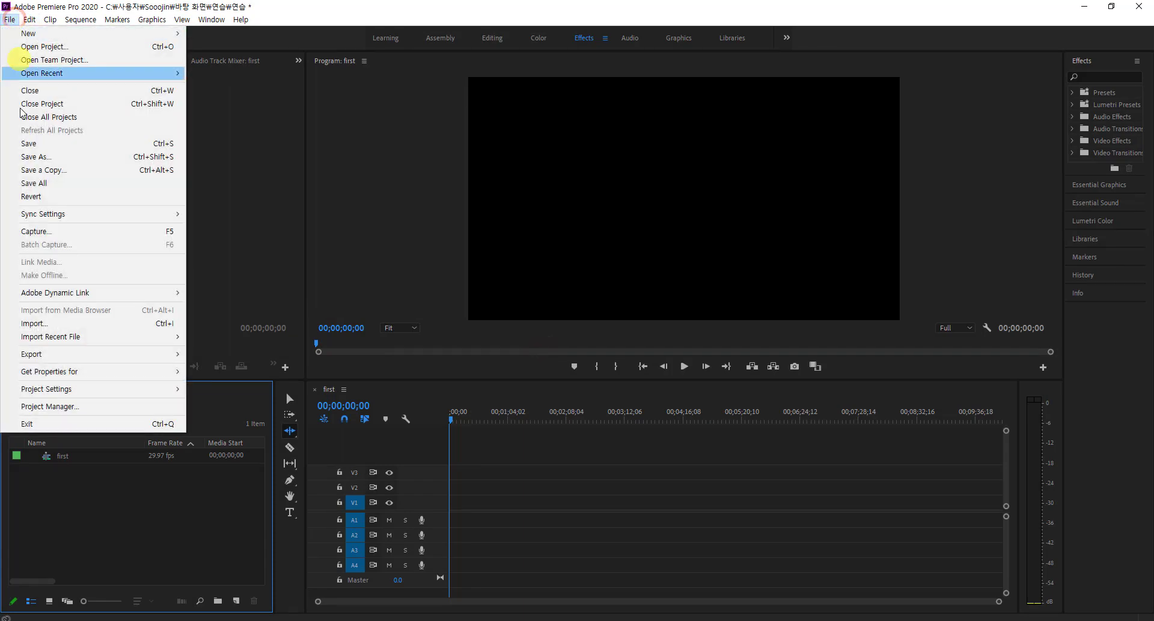
click(44, 324)
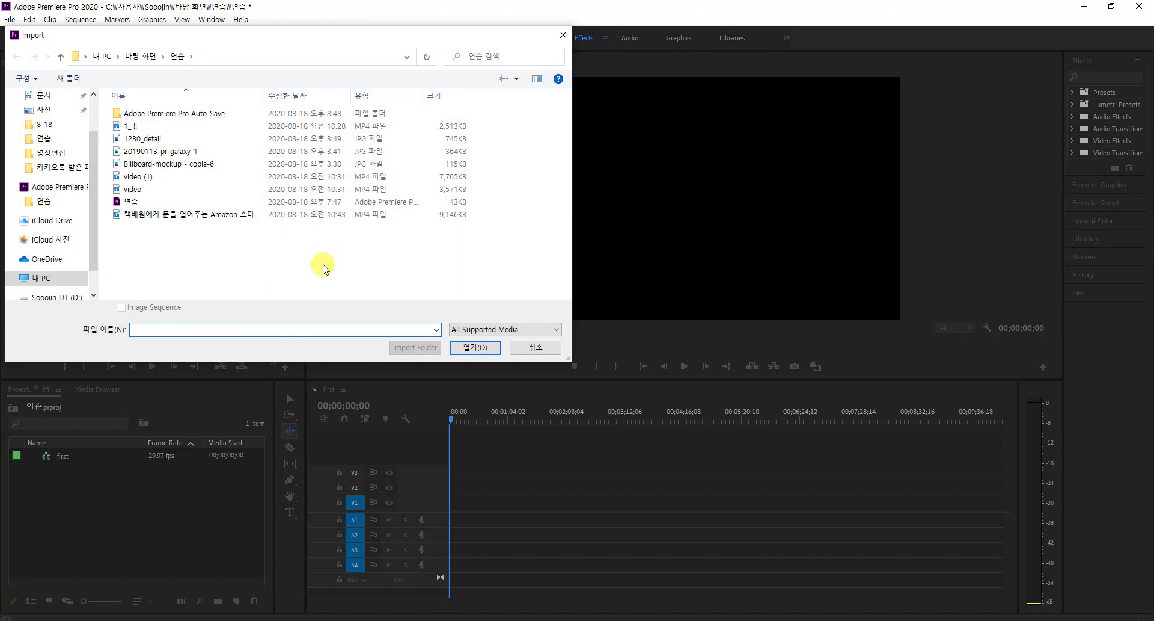
click(198, 218)
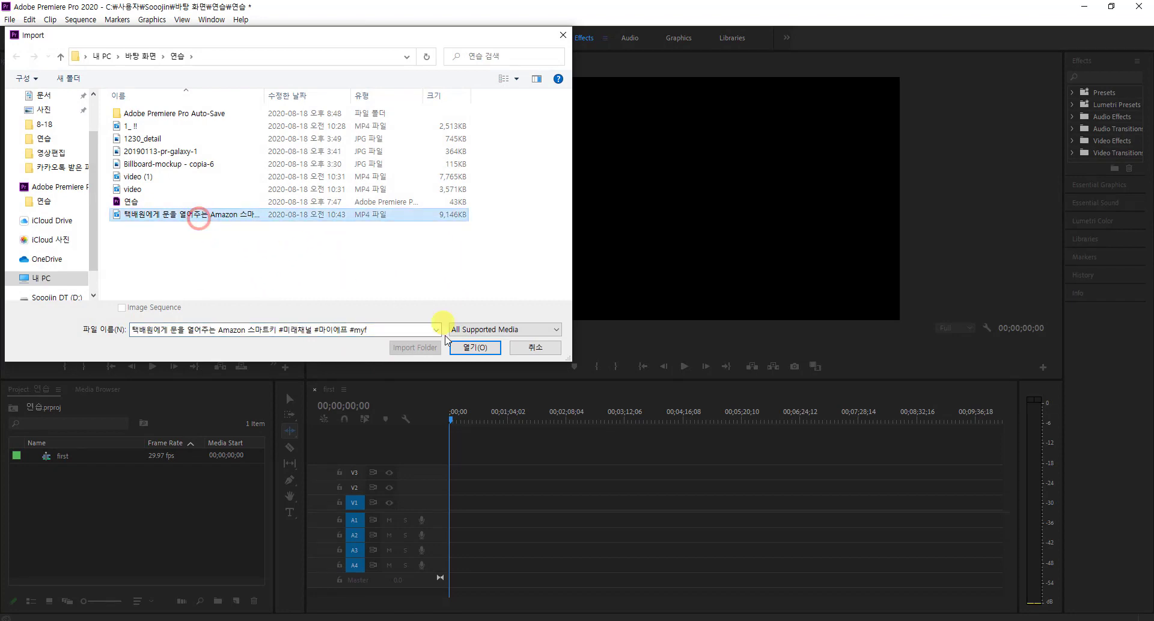
click(478, 349)
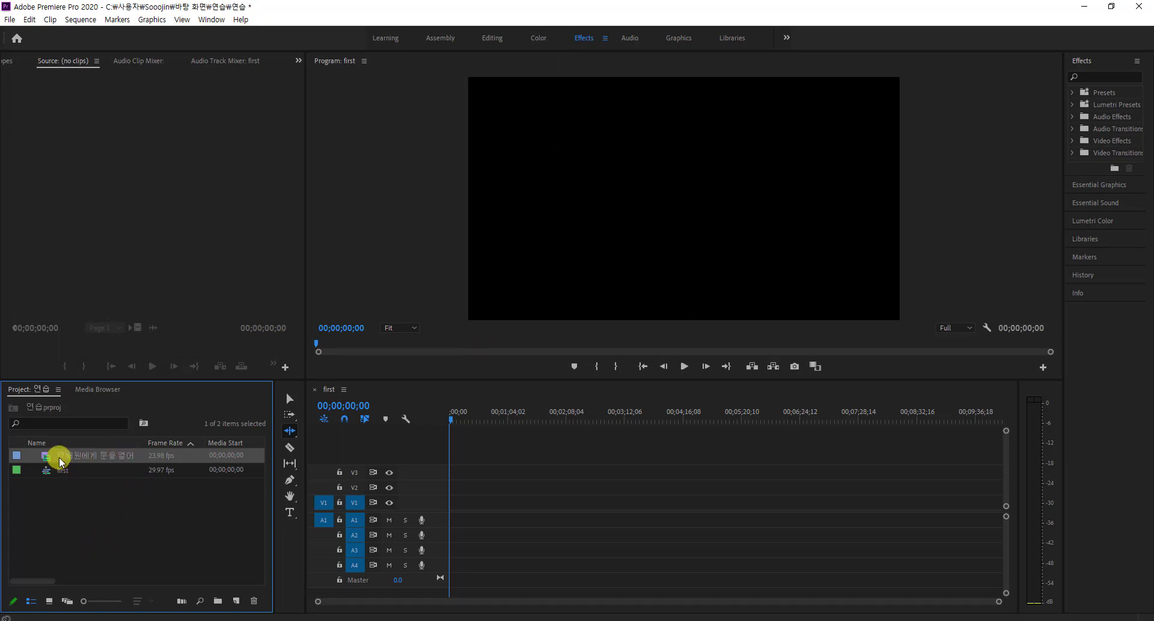
Place the imported video at the start of tracks V1 and A1 in the first sequence, keeping the existing sequence settings.
drag(59, 456, 454, 517)
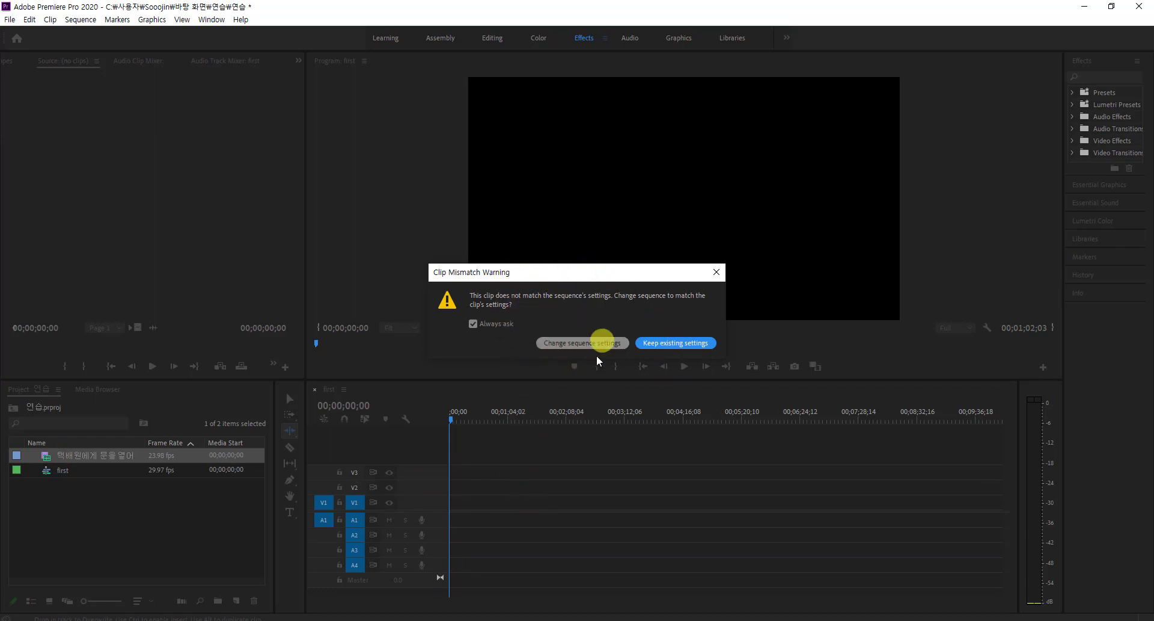
click(648, 345)
click(684, 344)
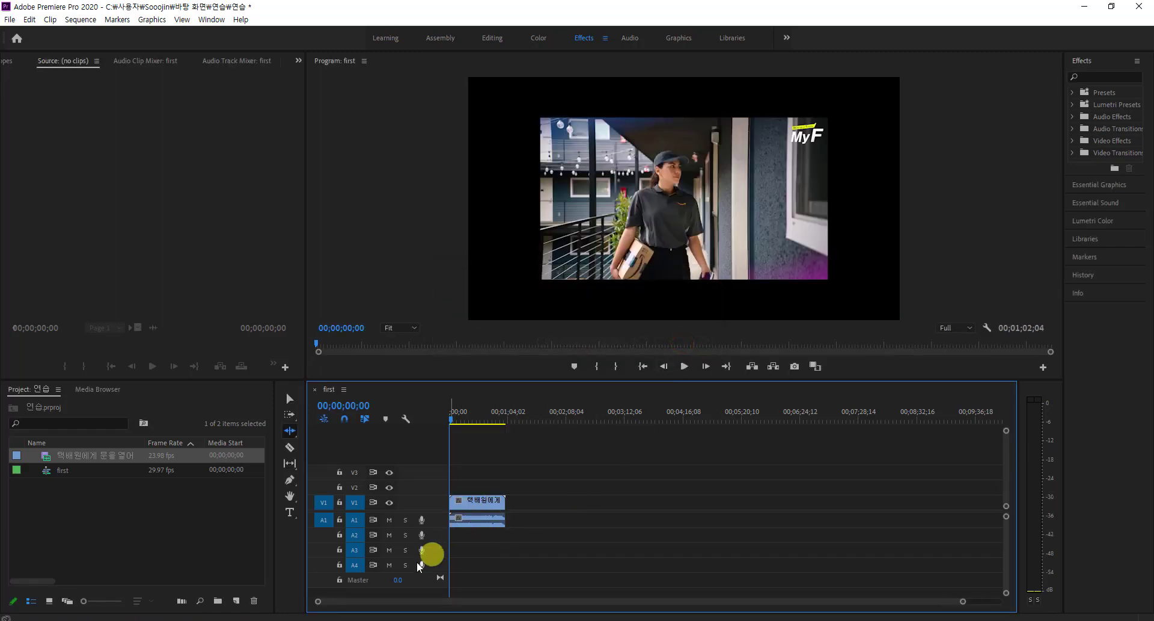
With the Selection tool, apply Scale to Frame Size to the V1 clip and open the clip in the Source monitor.
click(289, 402)
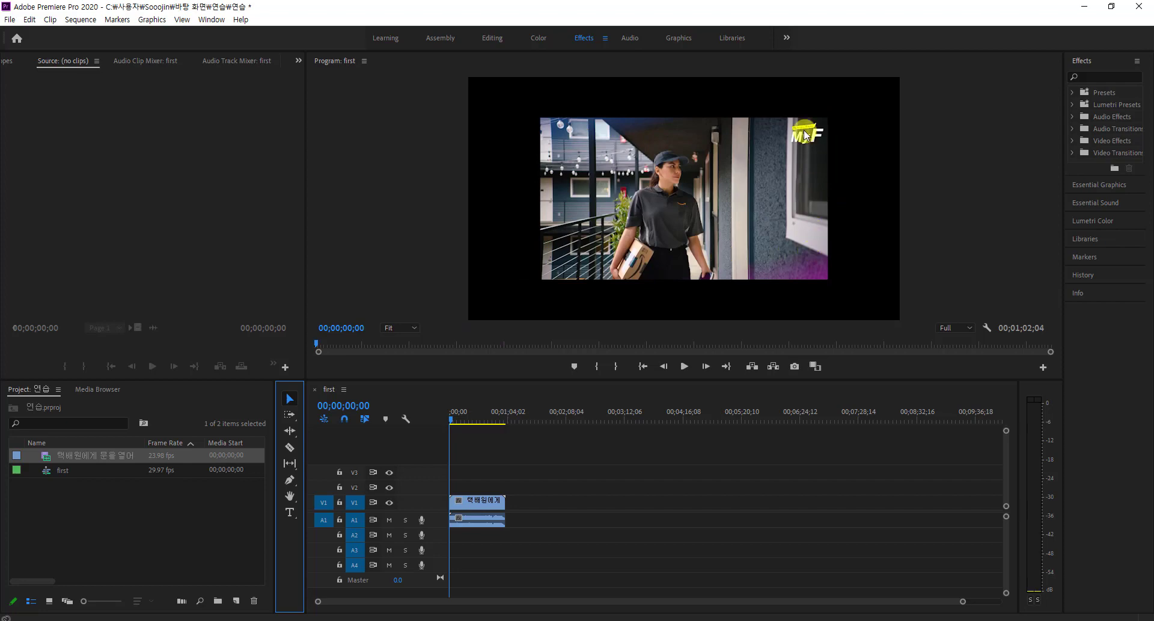
click(464, 502)
right_click(466, 503)
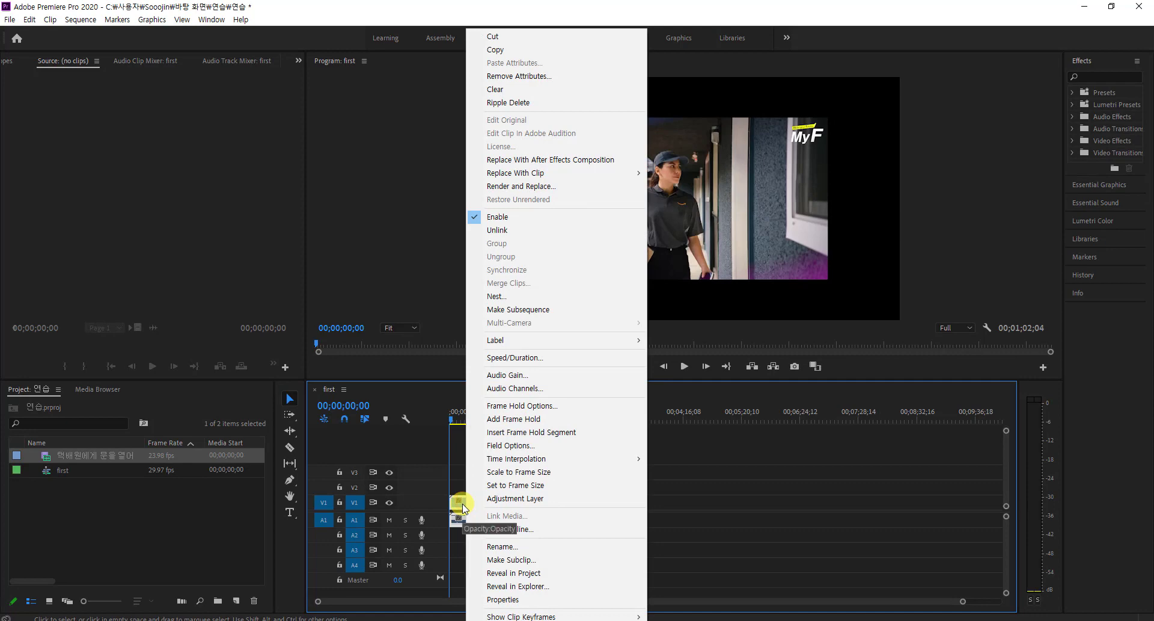
click(547, 475)
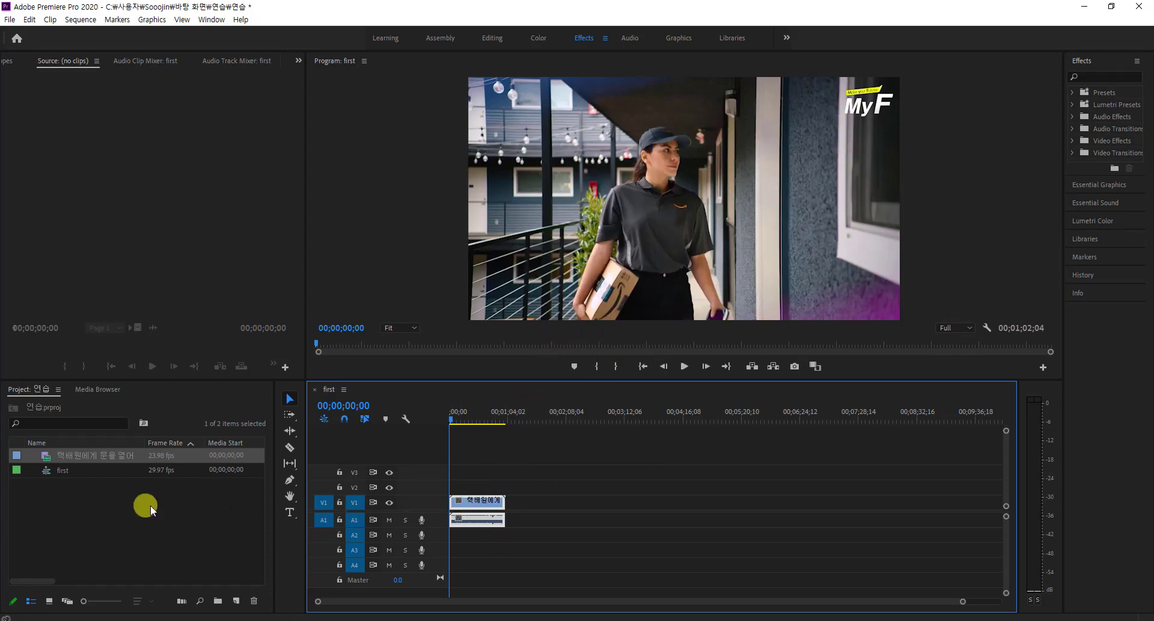
double_click(496, 505)
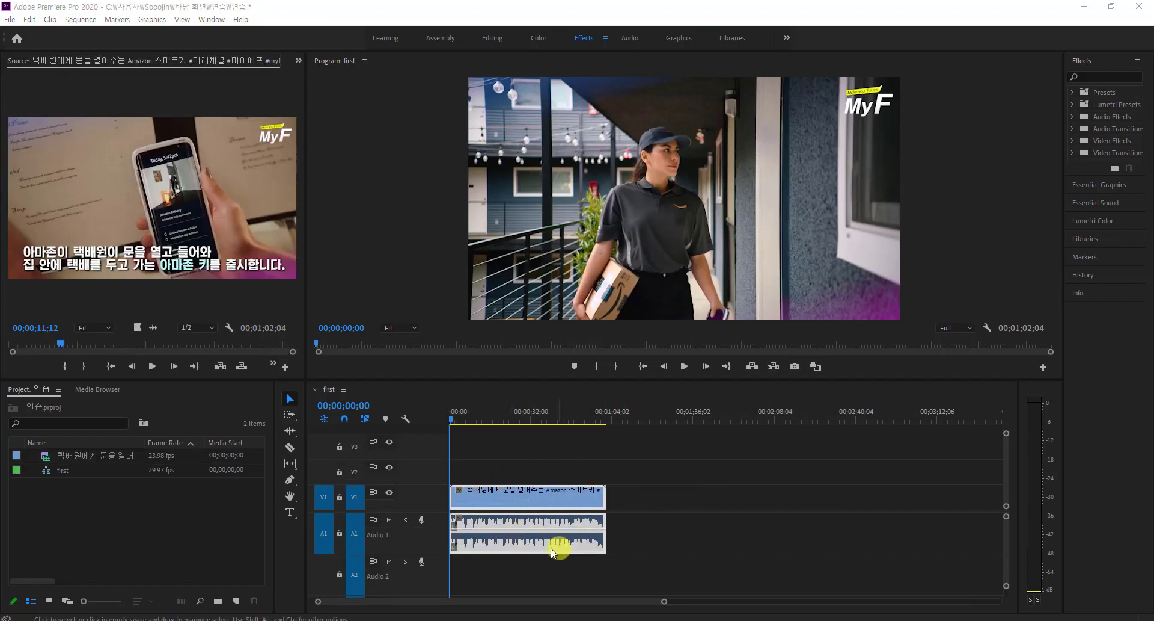
Zoom the timeline in and out around the clip, and fit the entire sequence to the timeline width.
click(551, 507)
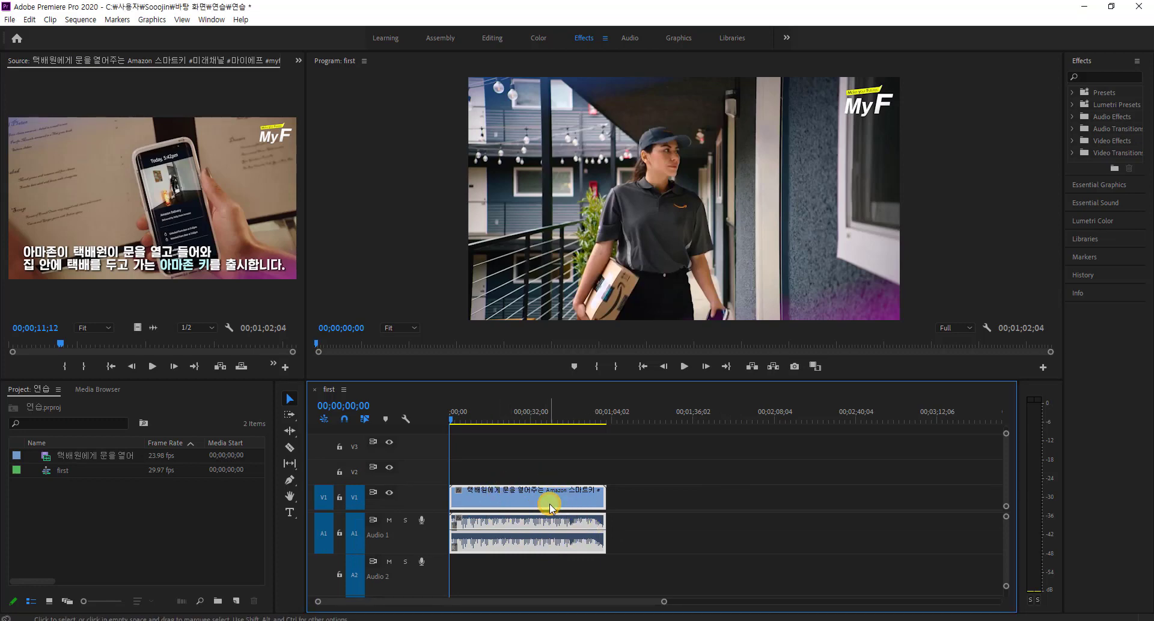
key(equal)
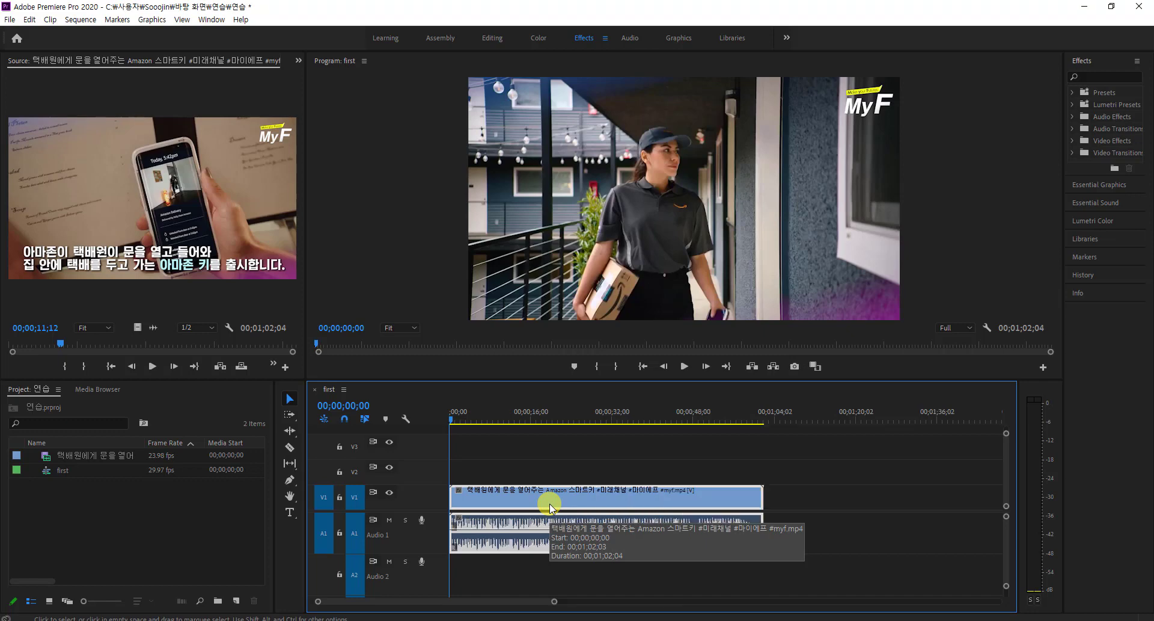
key(equal)
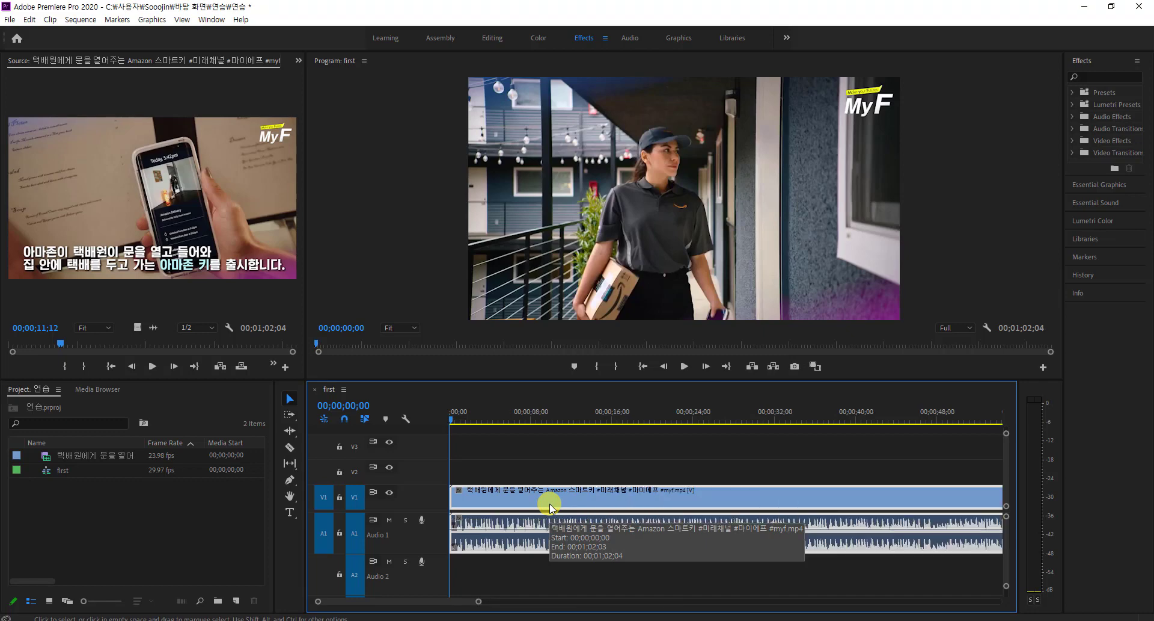
key(minus)
key(minus)
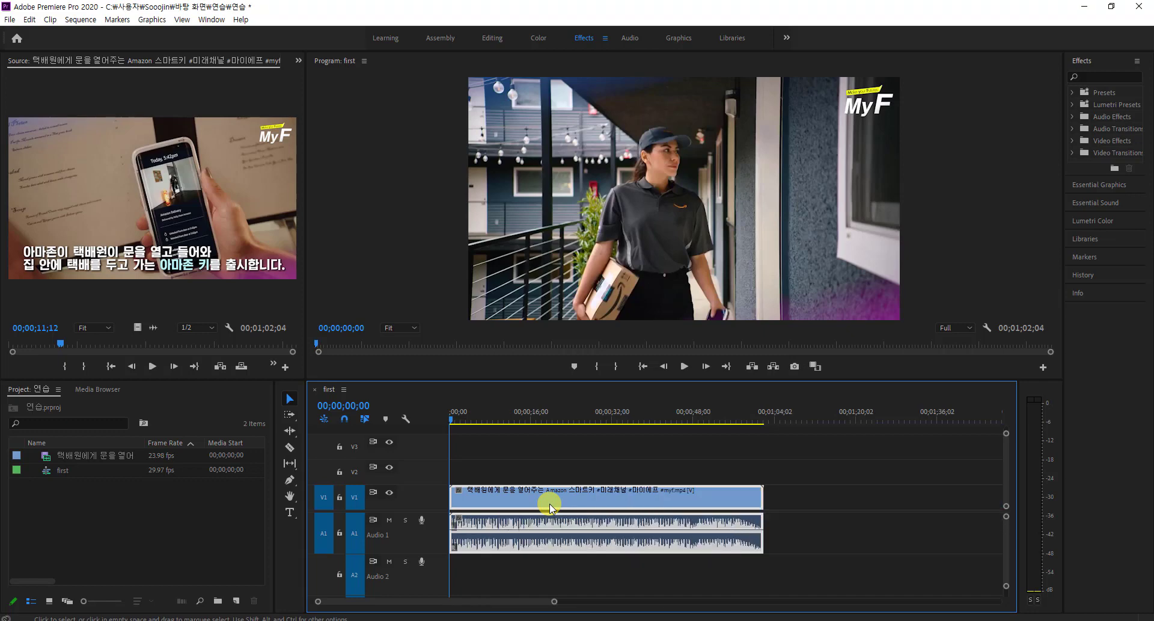
key(minus)
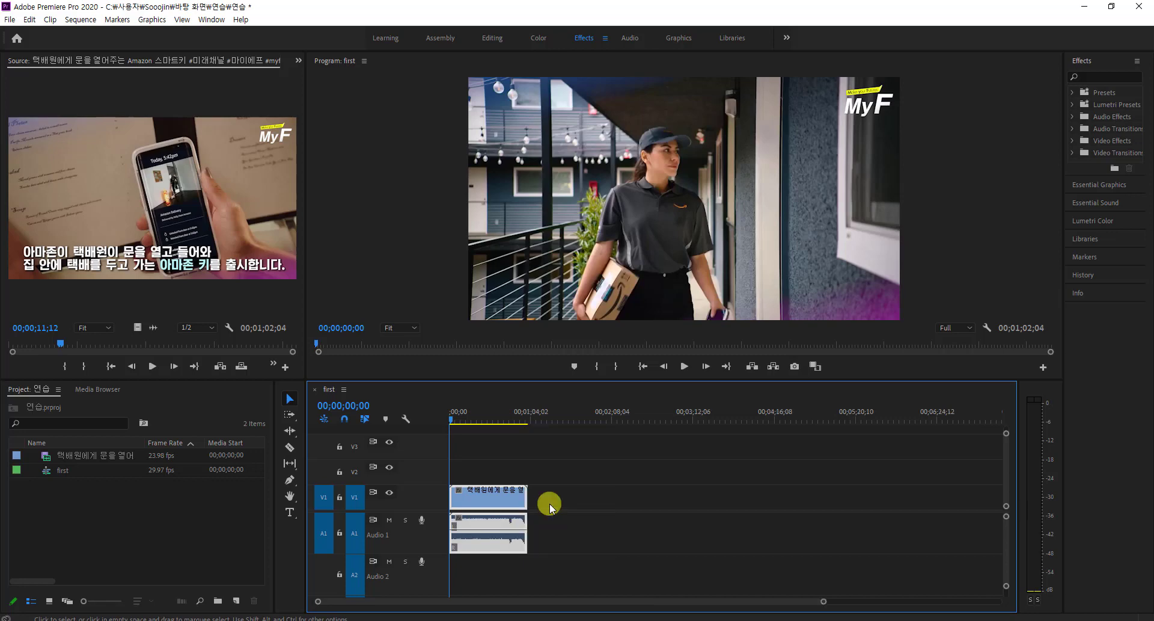
key(backslash)
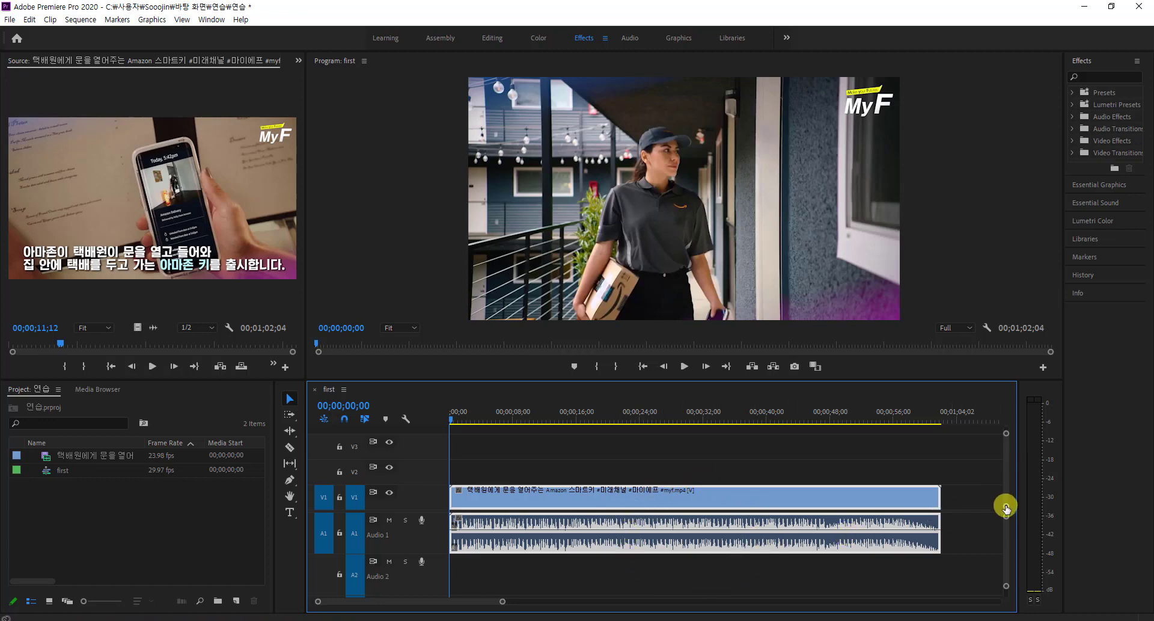
Make the video tracks tall enough to show clip thumbnails and slightly reduce the height of the audio tracks.
drag(1006, 509, 1006, 506)
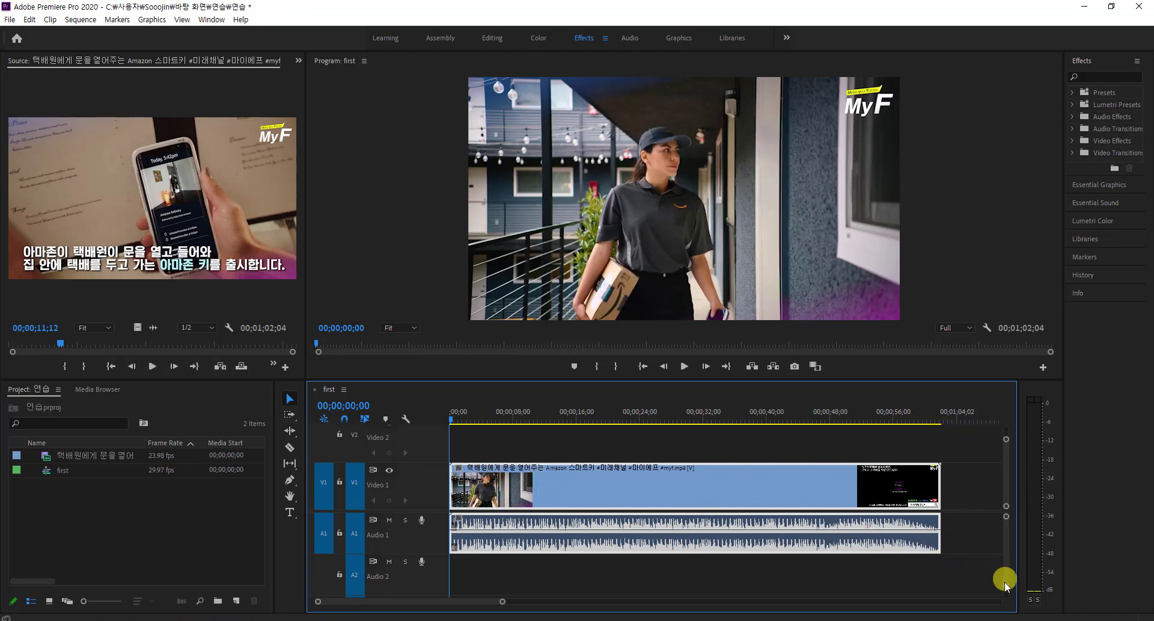
drag(1006, 588, 1006, 588)
drag(1006, 589, 1007, 588)
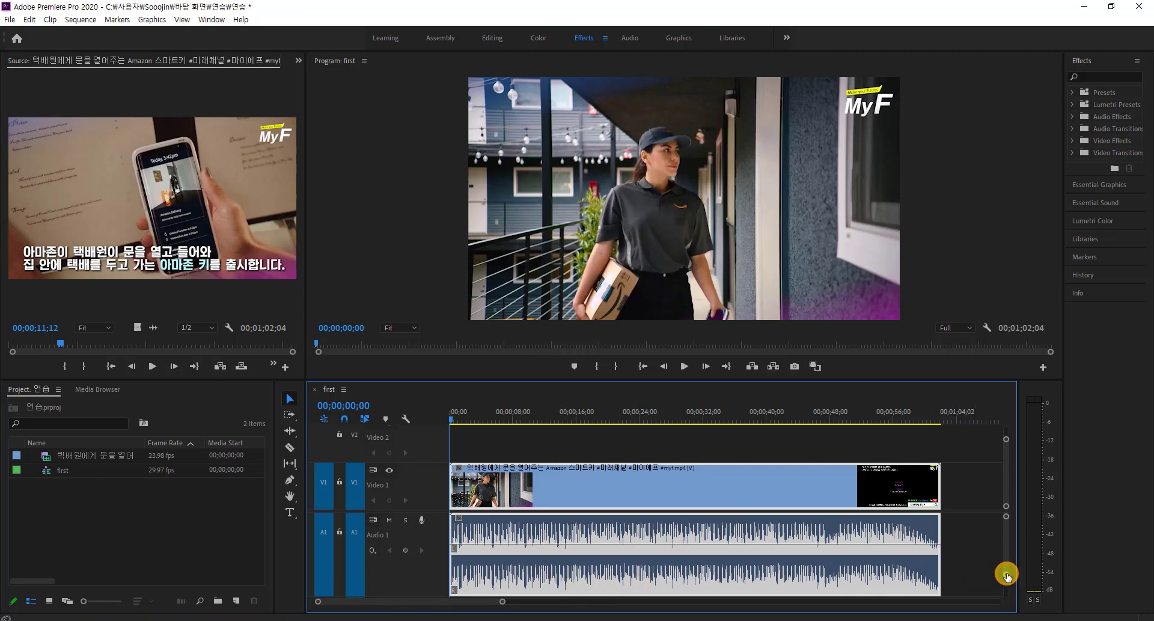
drag(1008, 575, 1007, 587)
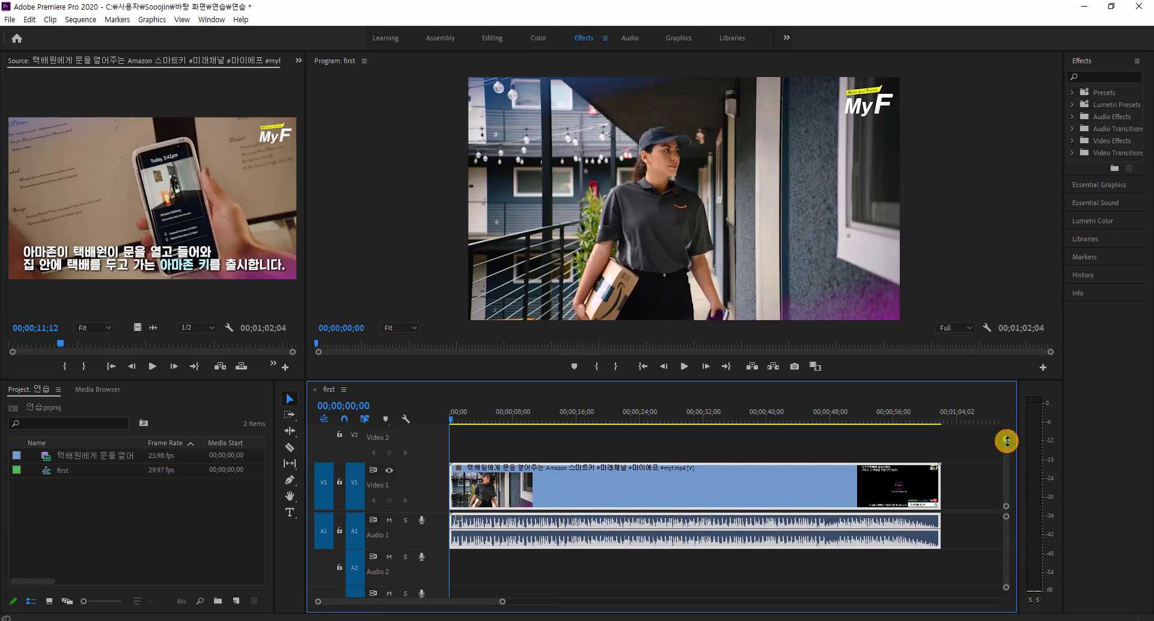
drag(1007, 445, 1006, 440)
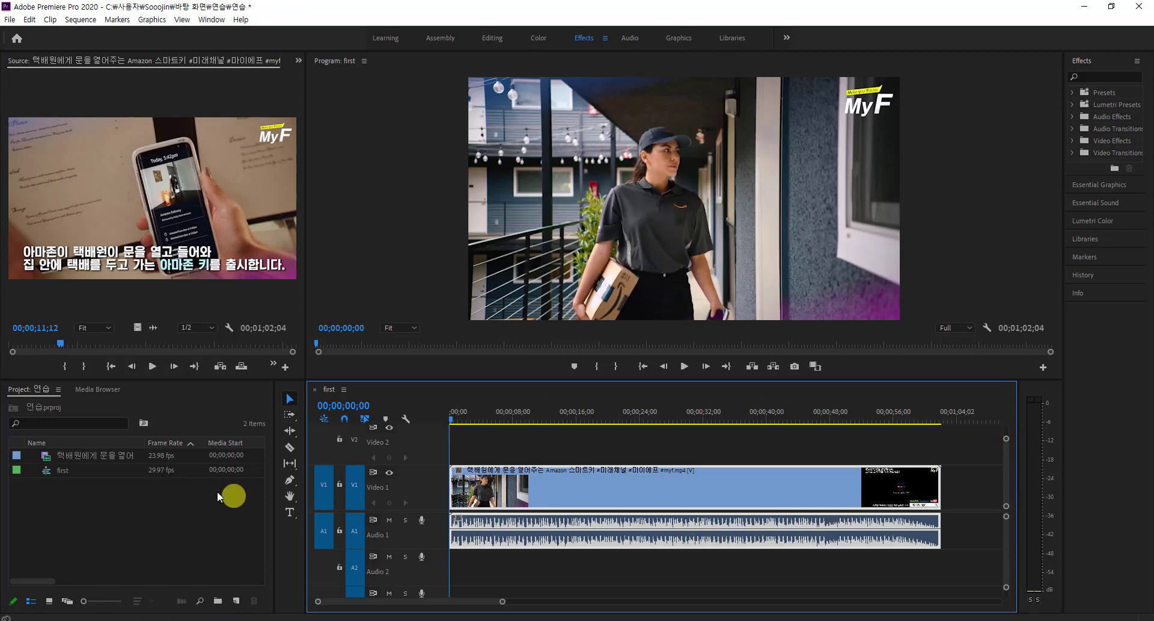
Load the imported video from the Project panel into the Source monitor and scrub its playhead to 00;00;03;23.
double_click(18, 456)
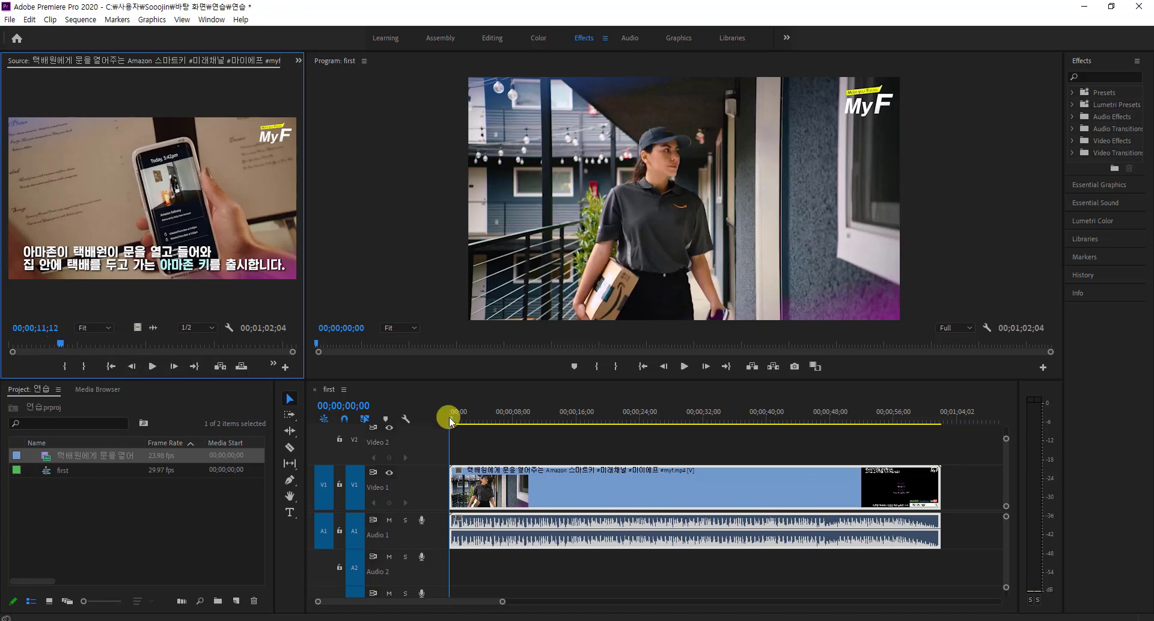
drag(451, 421, 451, 421)
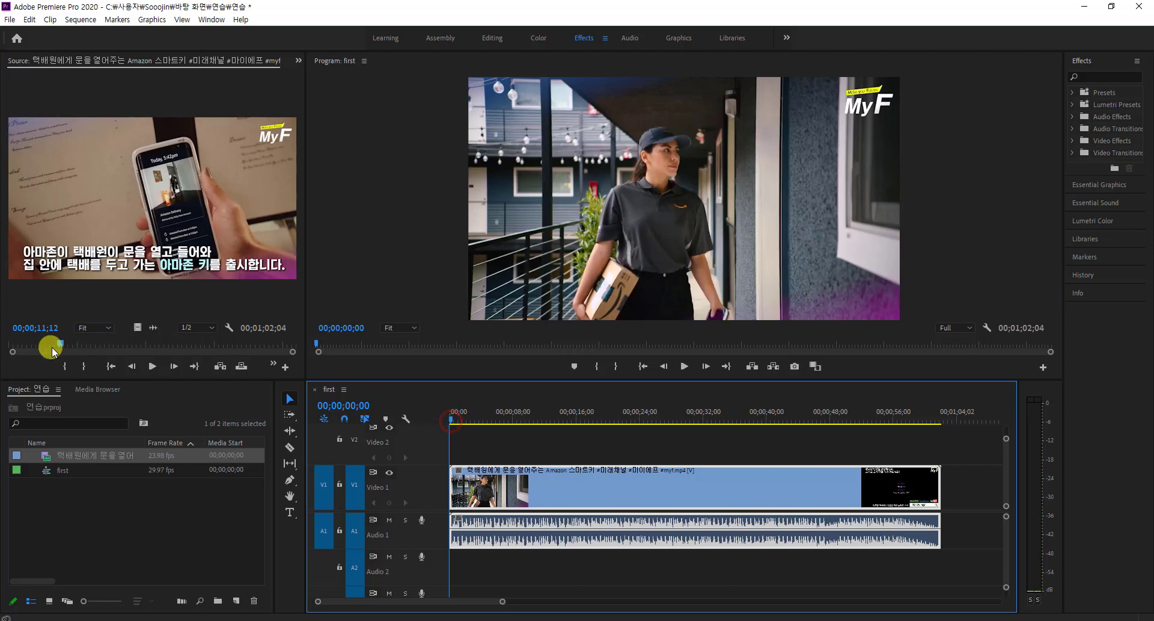
click(61, 343)
drag(61, 341, 26, 349)
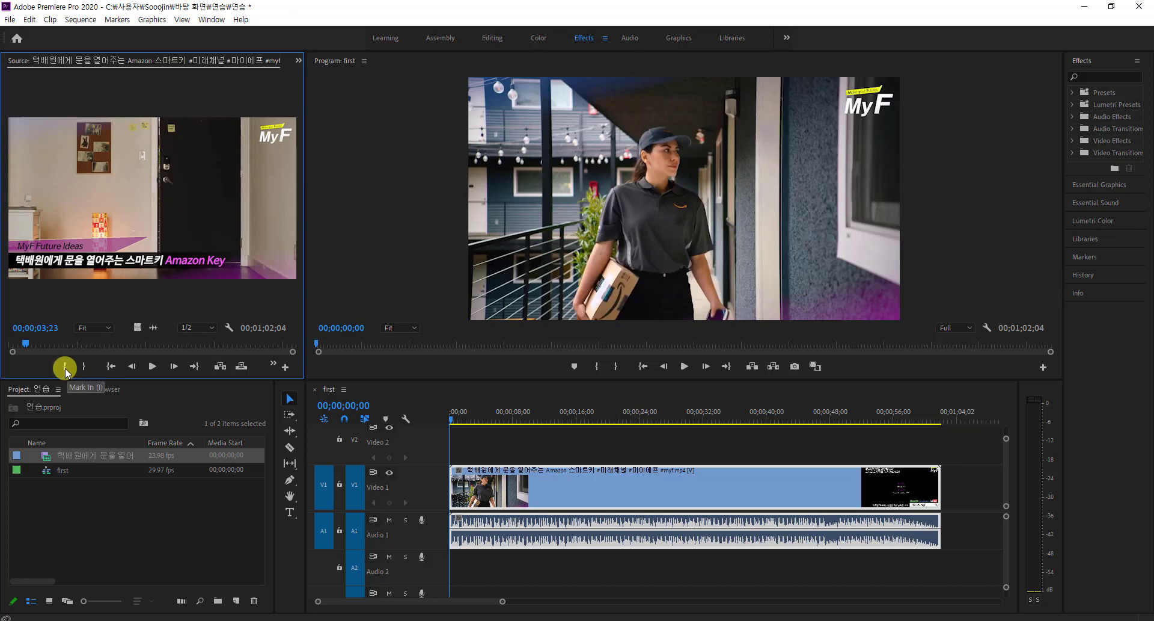
click(285, 368)
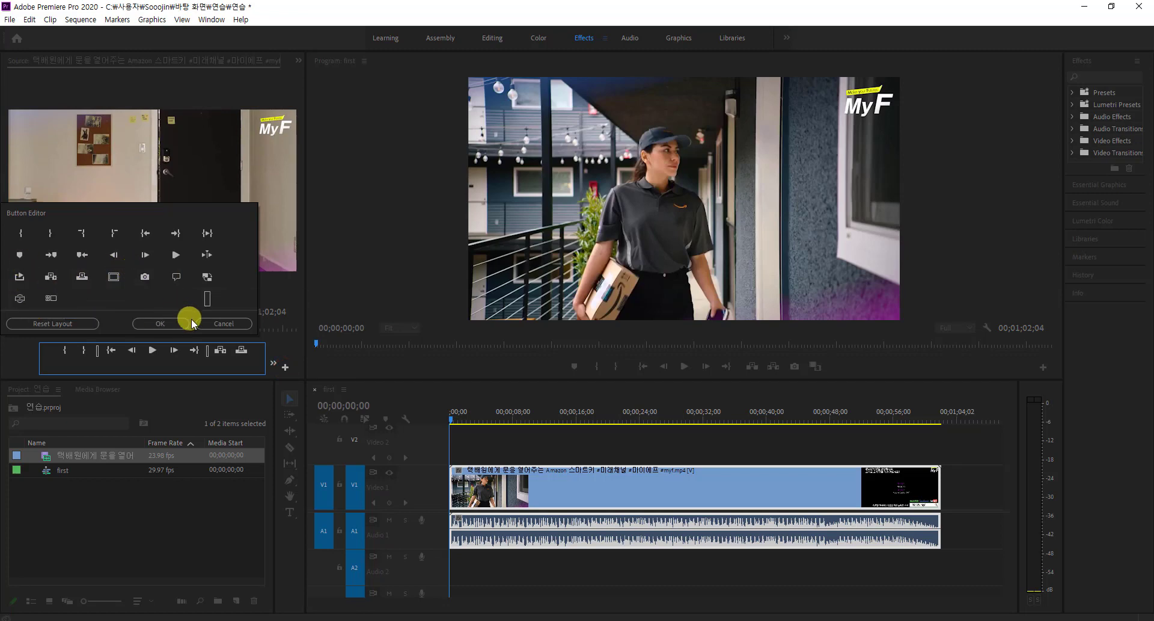
click(220, 324)
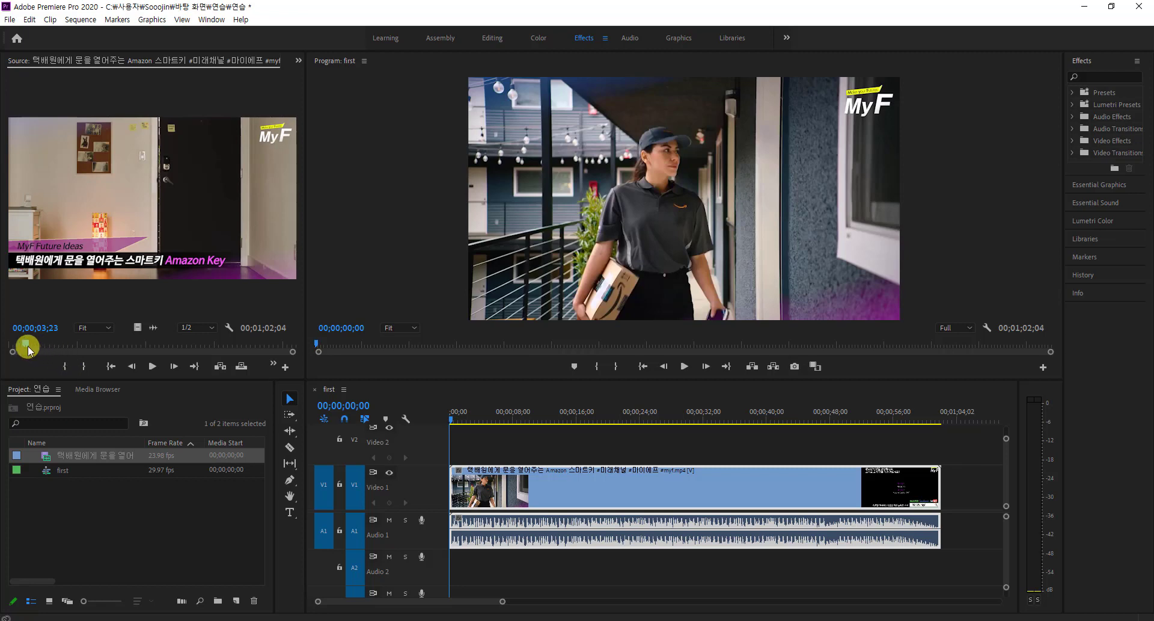
Set the Source monitor's playhead timecode to 00;00;10;00.
click(41, 328)
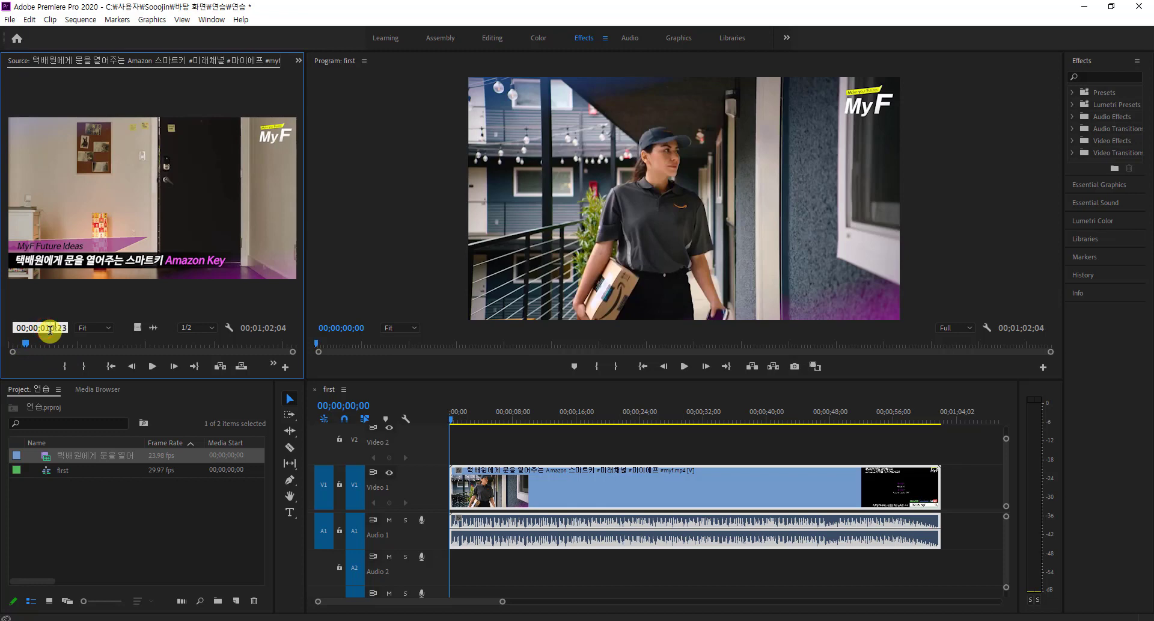
key(BackSpace)
key(BackSpace)
key(BackSpace)
key(BackSpace)
text(10)
key(Delete)
key(Return)
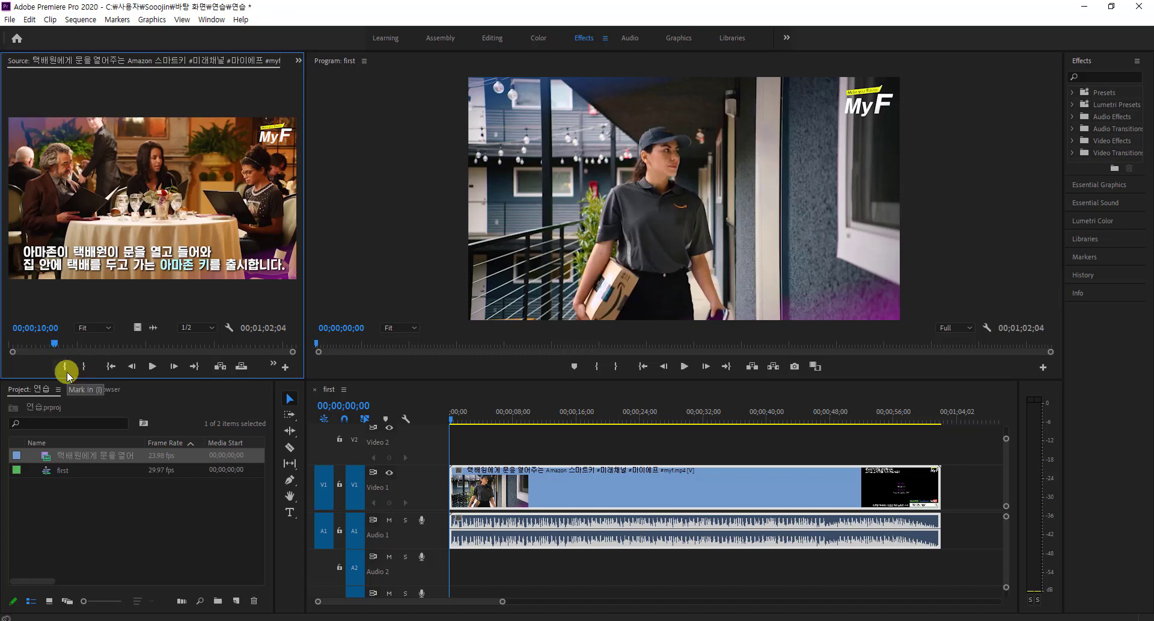
Mark the source clip's In point at 00;00;10;00 and its Out point at 00;00;30;00.
click(65, 367)
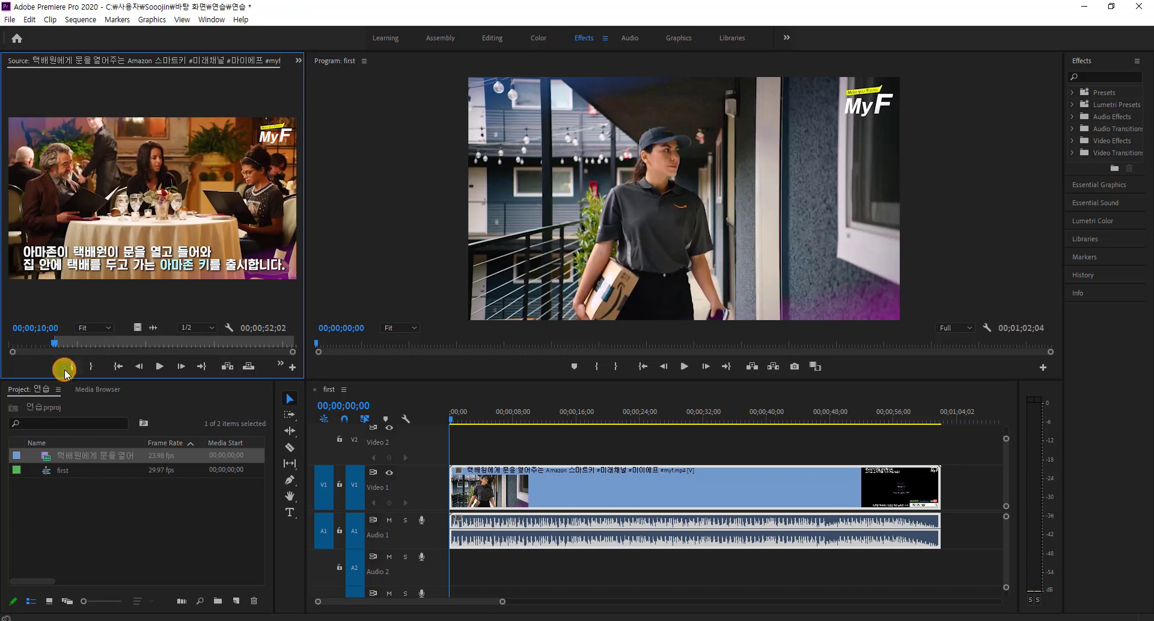
click(46, 331)
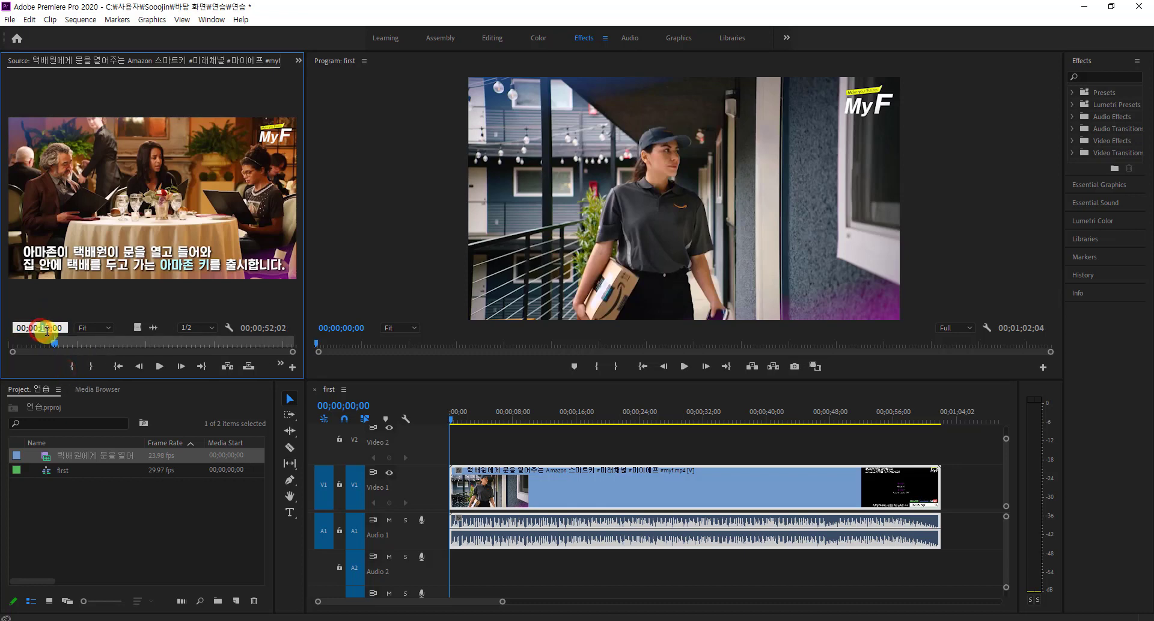
text(30)
key(Return)
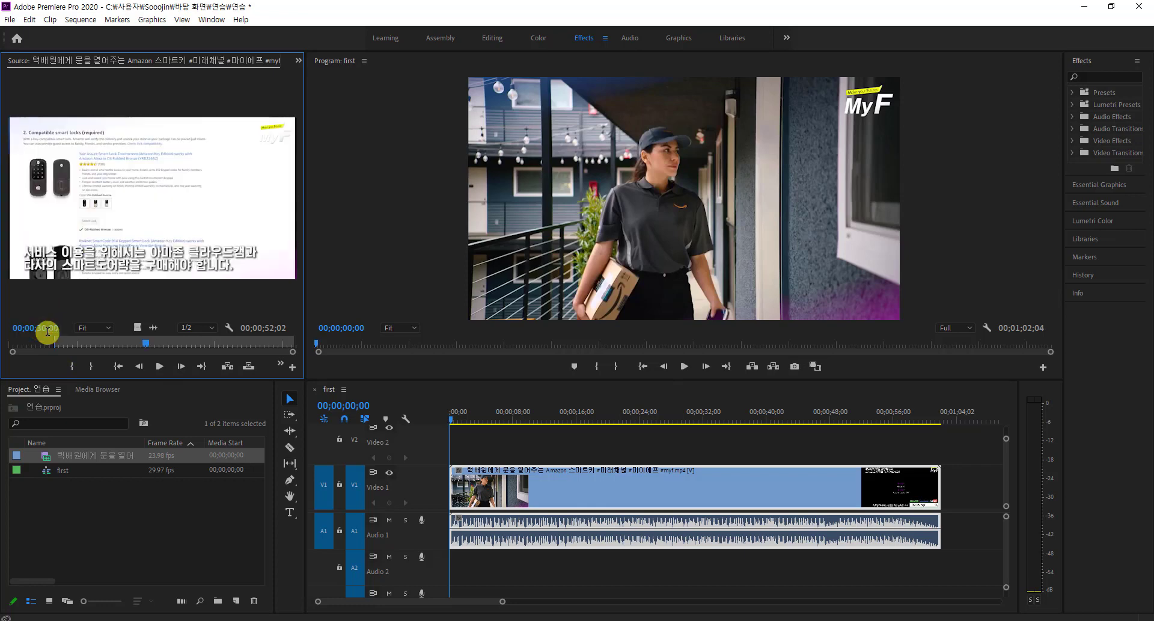
click(91, 365)
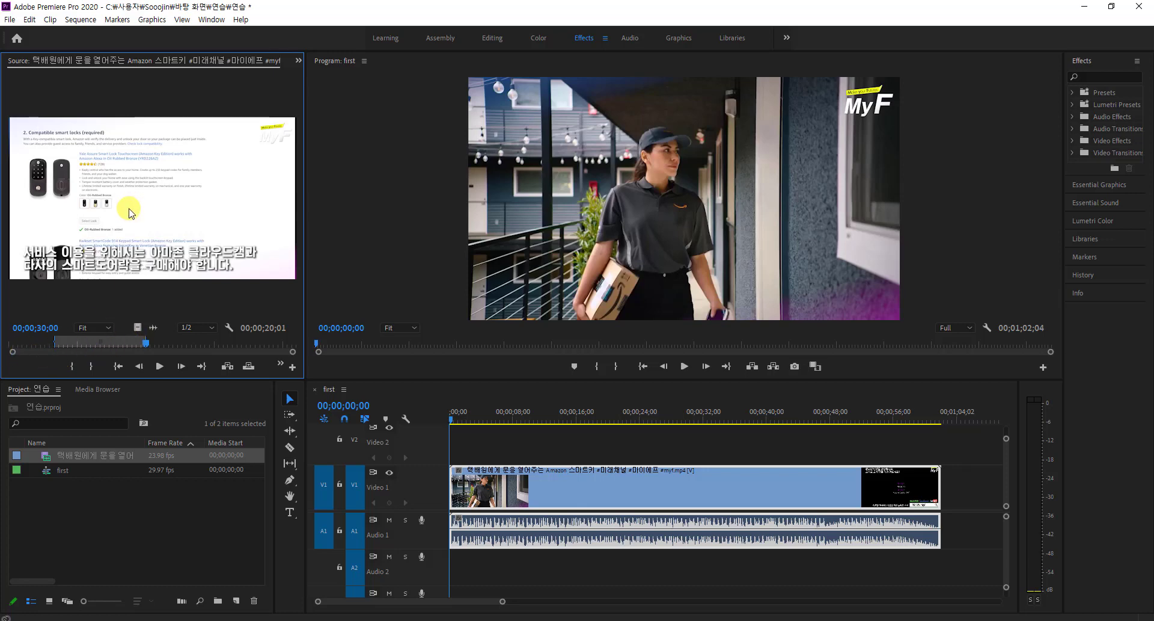
Place the marked source range on Video 1 and Audio 1, a short gap after the existing clip.
drag(110, 186, 957, 492)
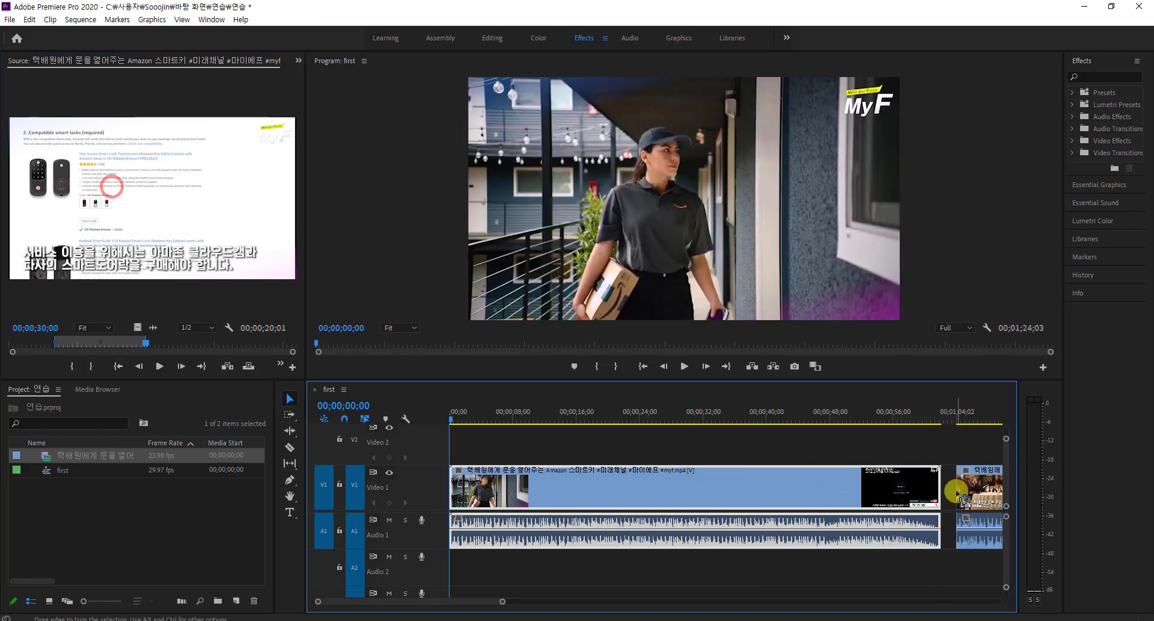
key(minus)
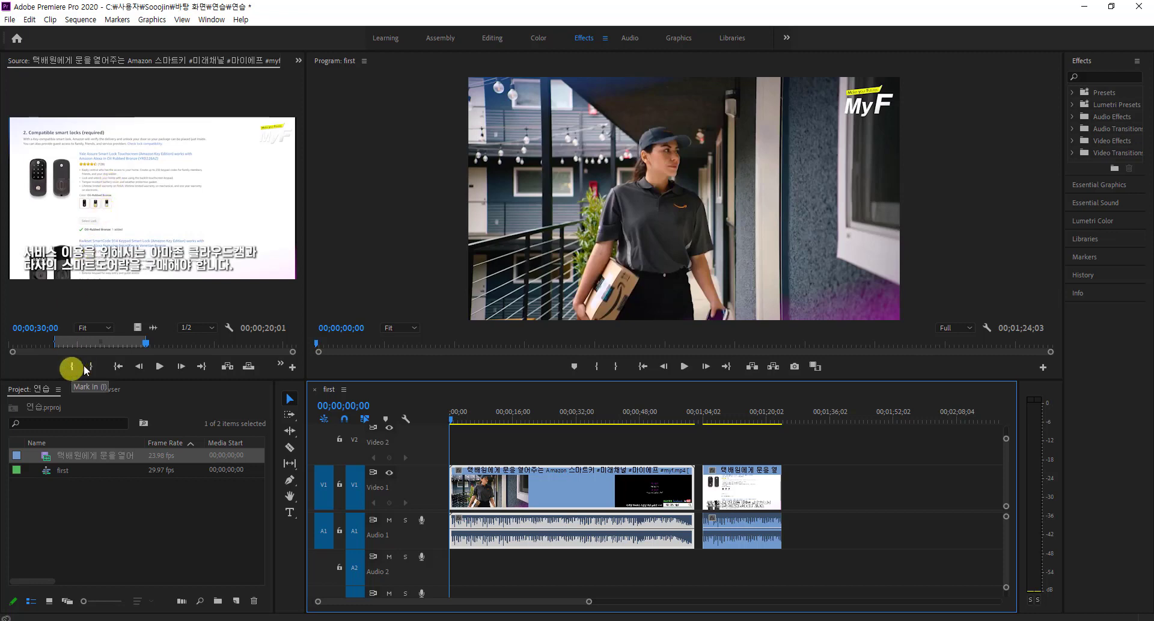
click(292, 367)
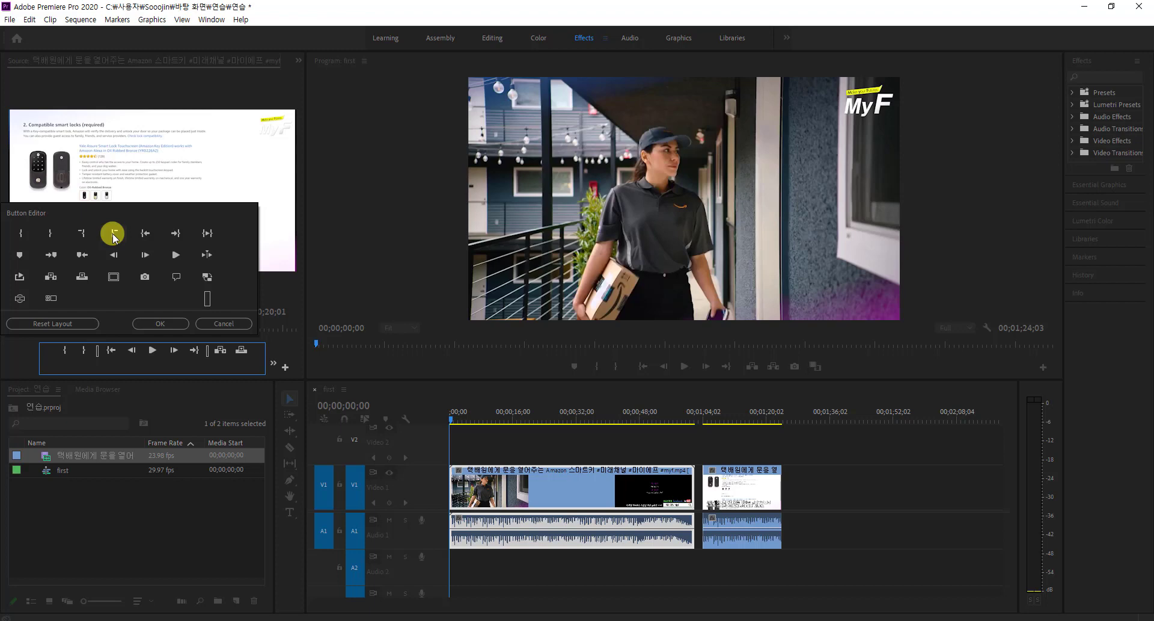
click(161, 328)
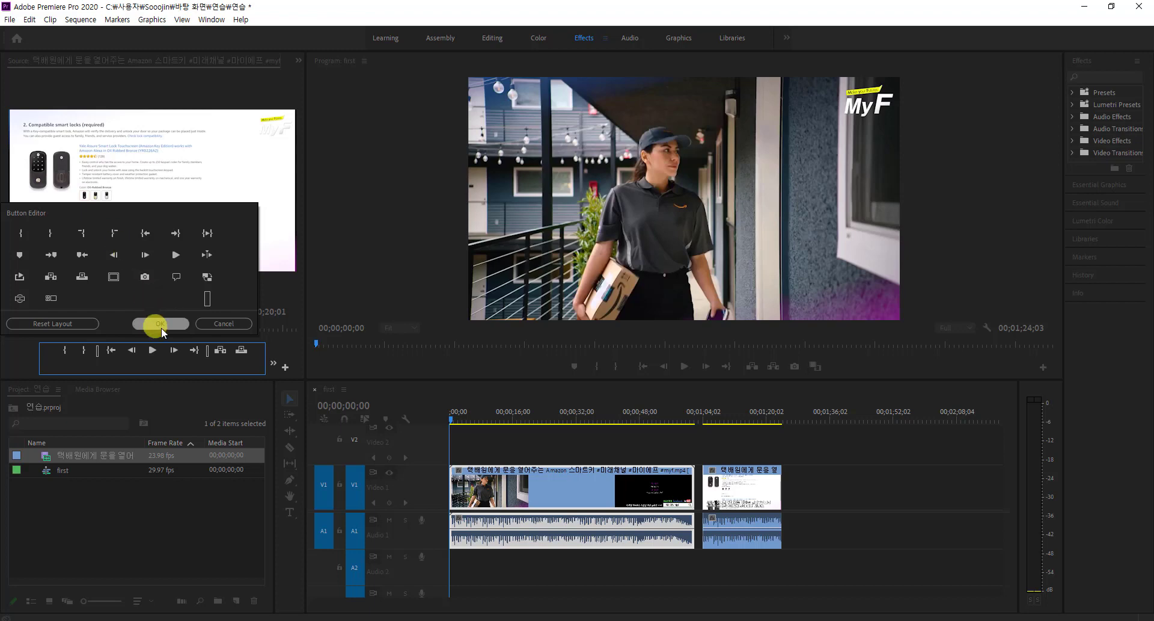
click(216, 323)
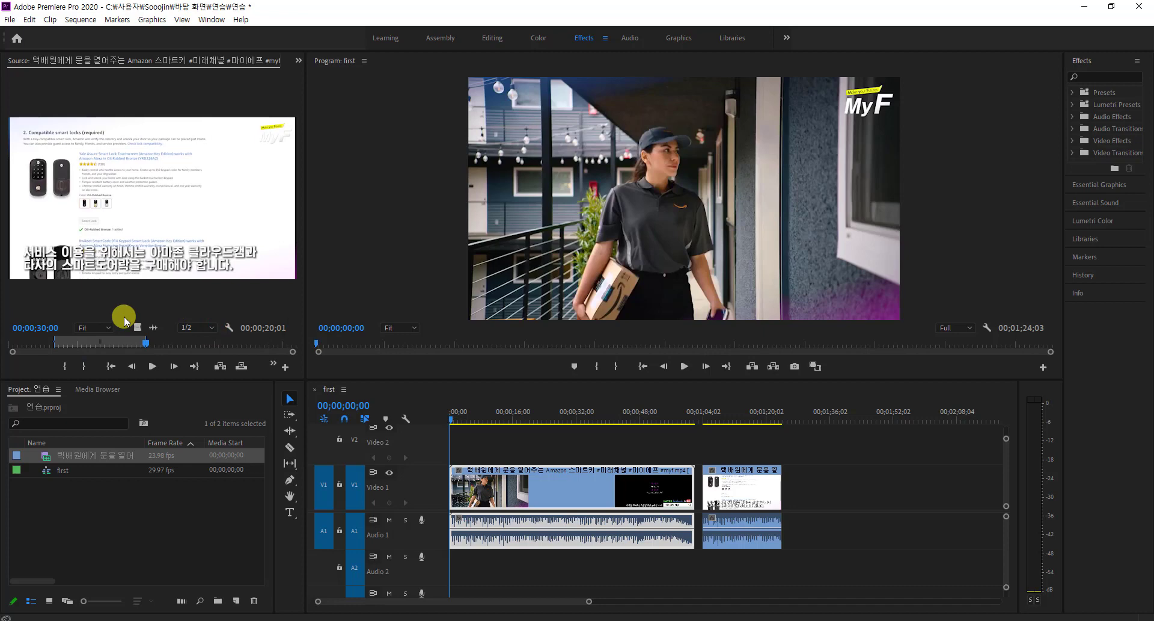
Clear the In and Out points from the source clip and advance its playhead one frame to 00;00;30;01.
key(ctrl+shift+i)
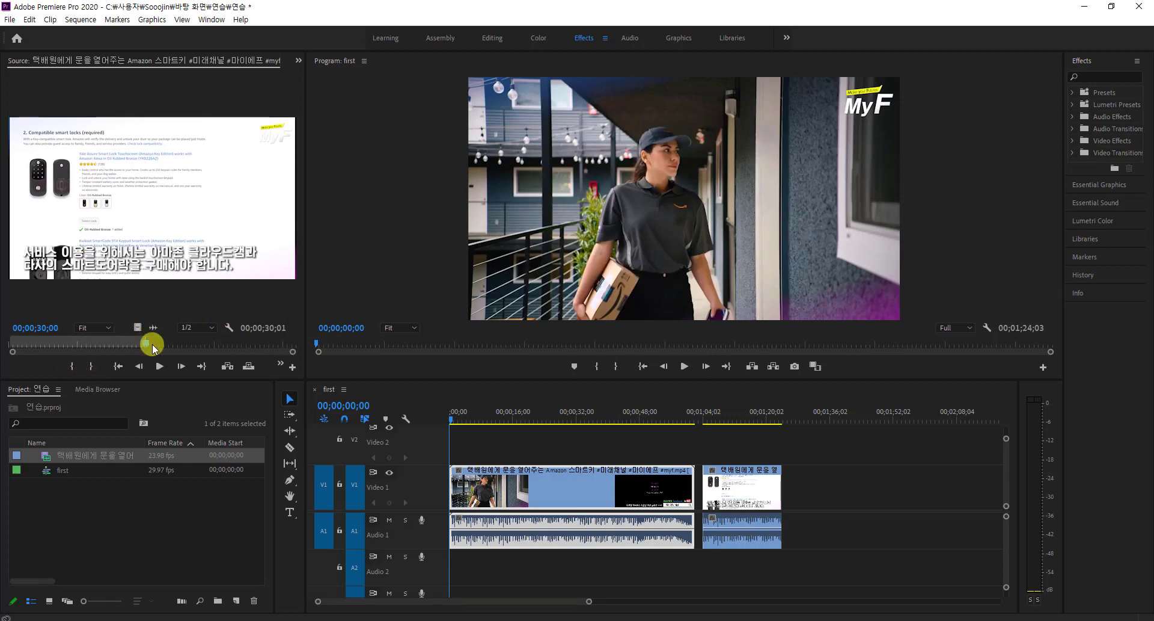
key(ctrl+shift+o)
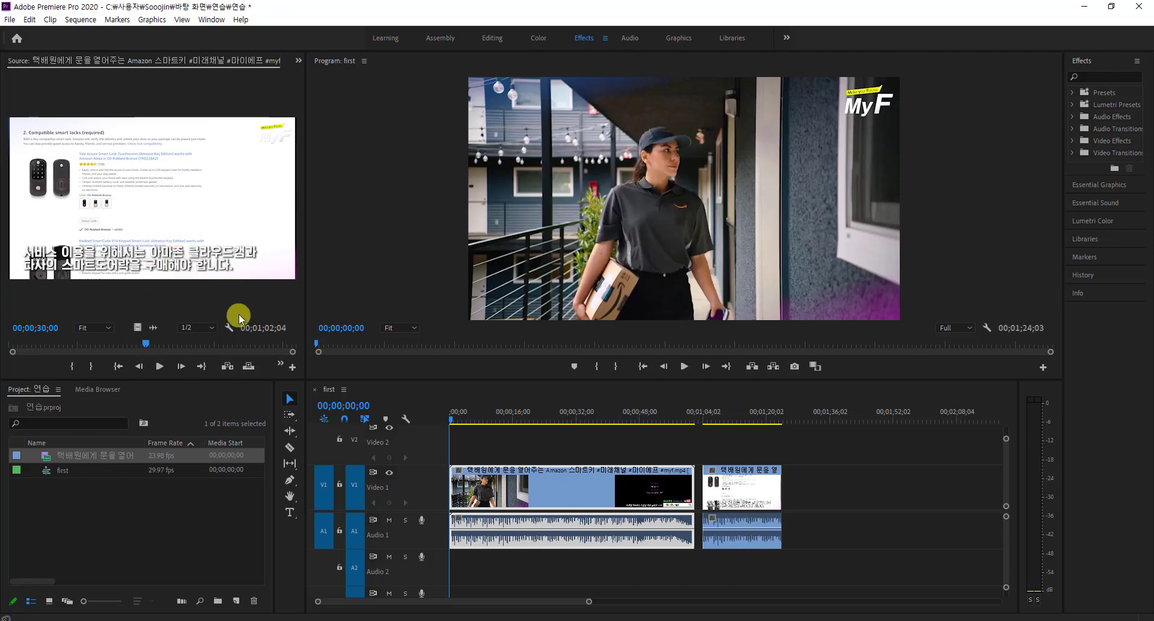
key(Right)
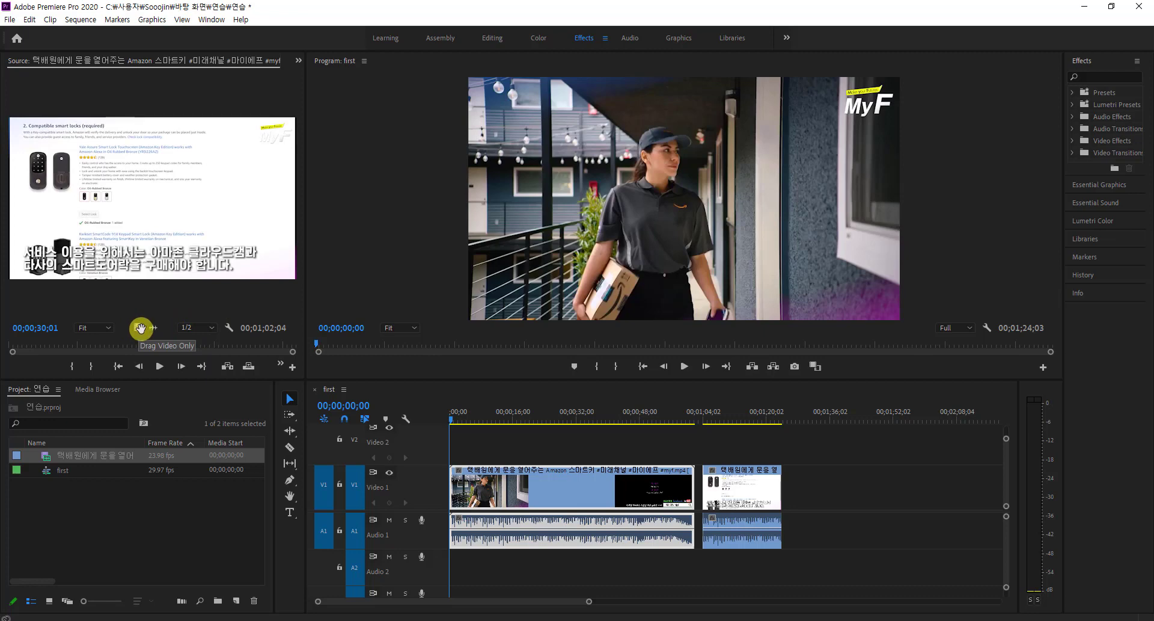
Place only the source clip's video on Video 1 after the second clip, and delete that video-only clip.
click(137, 328)
drag(322, 364, 869, 475)
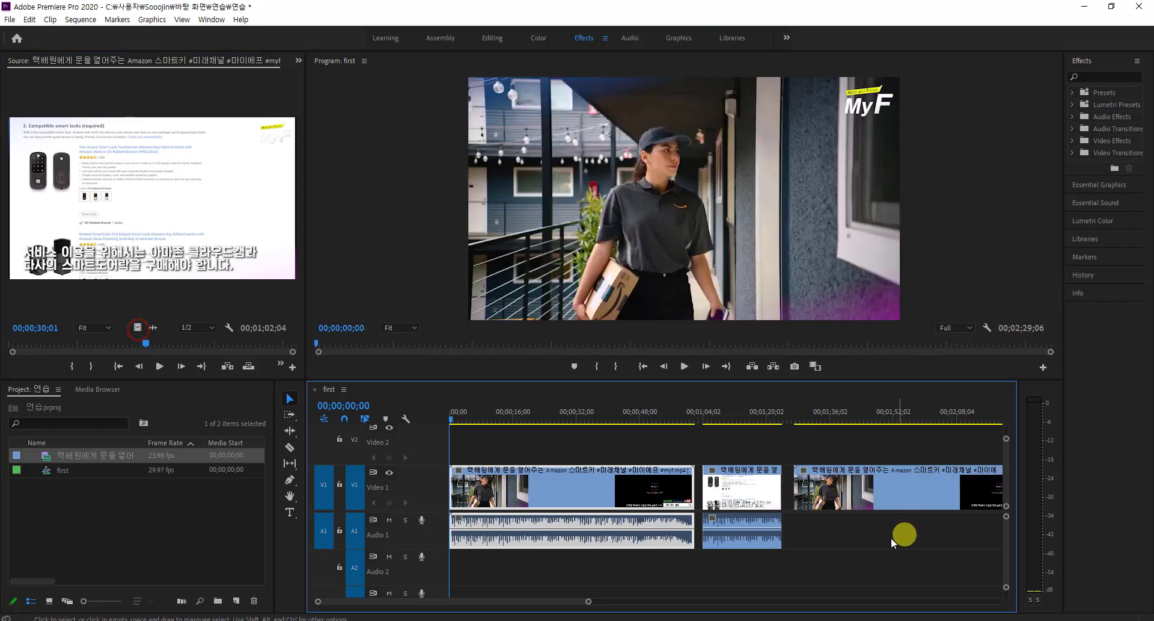
click(841, 492)
key(Delete)
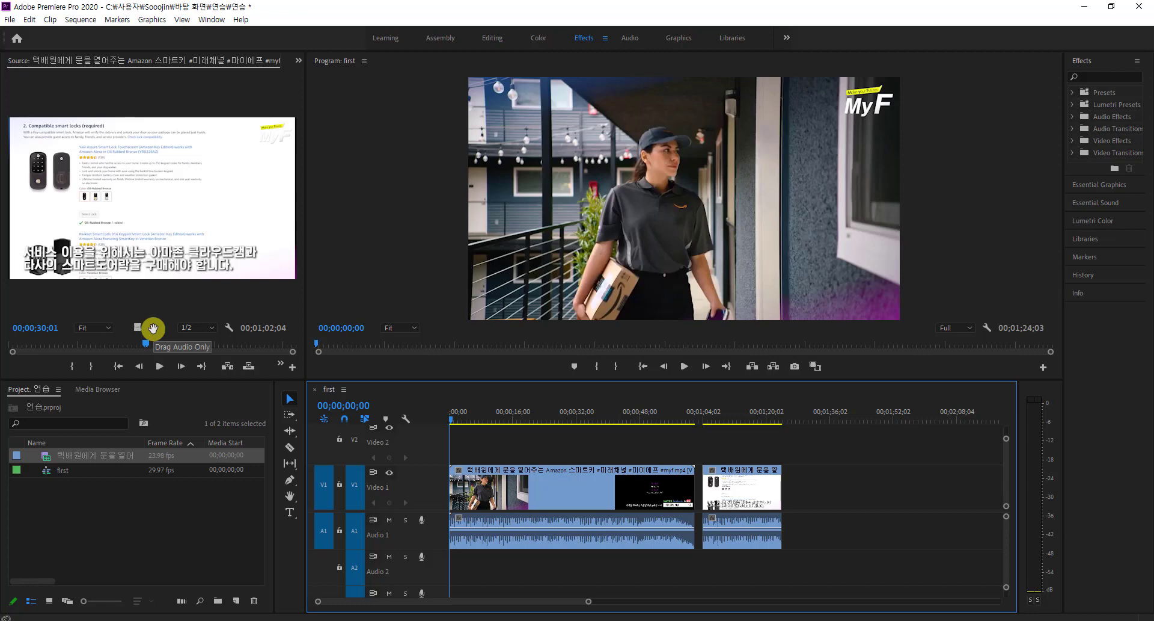
Place only the source clip's audio on Audio 1 after the second clip, and delete that audio-only clip.
drag(153, 327, 815, 529)
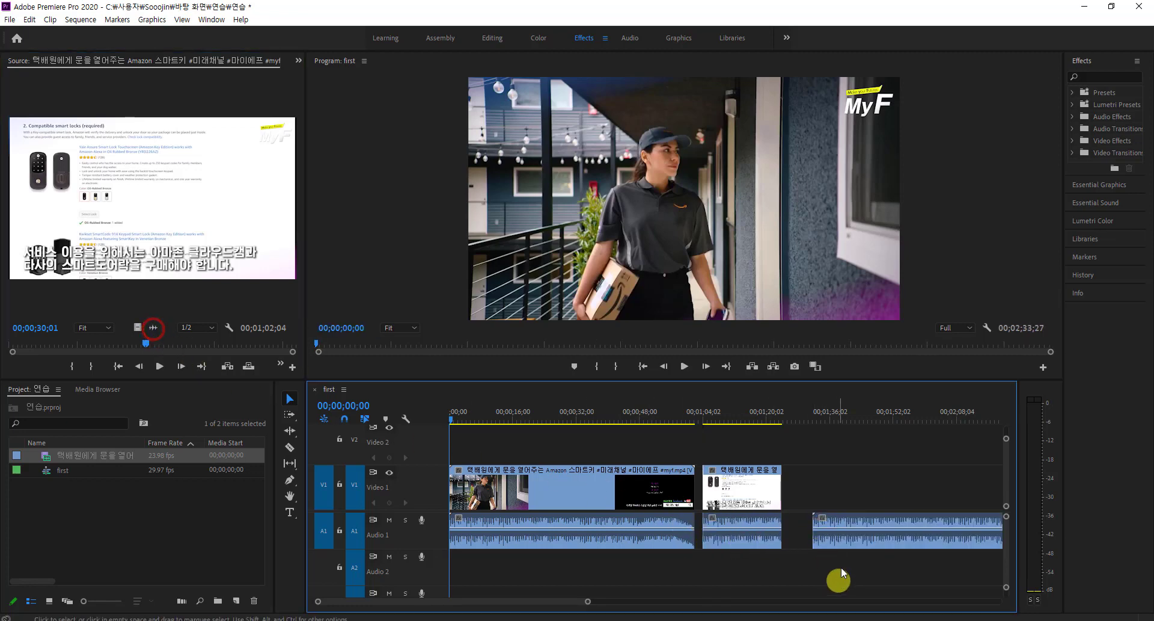
click(847, 528)
key(Delete)
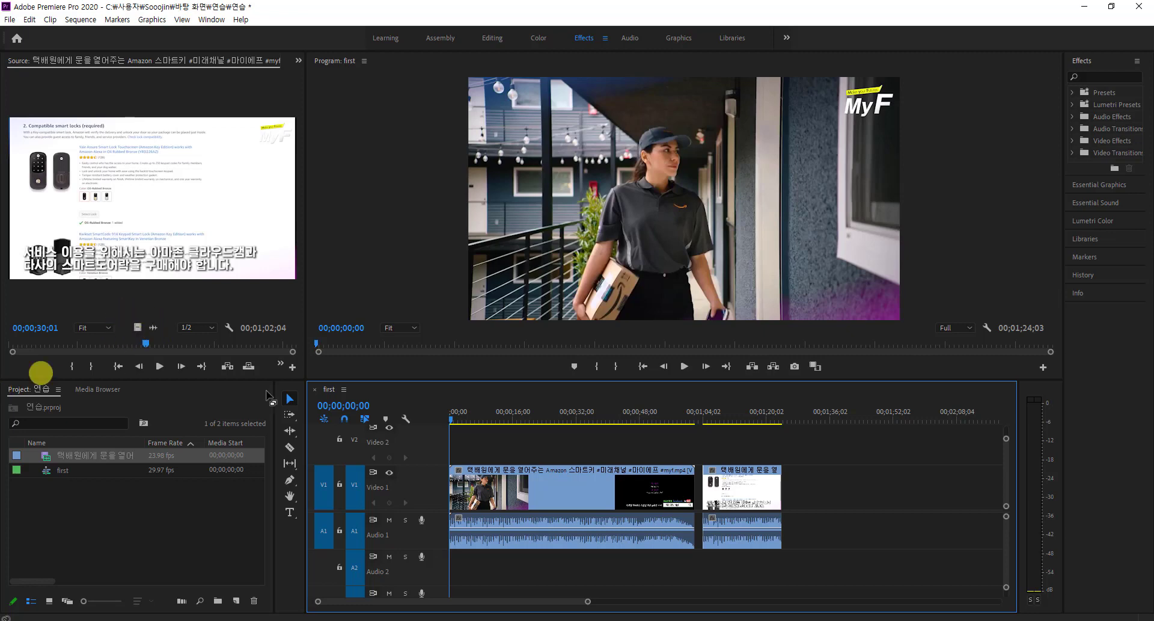
Move the sequence playhead to about 00;00;06;29 and play the sequence to about 00;00;09;02.
drag(450, 420, 478, 424)
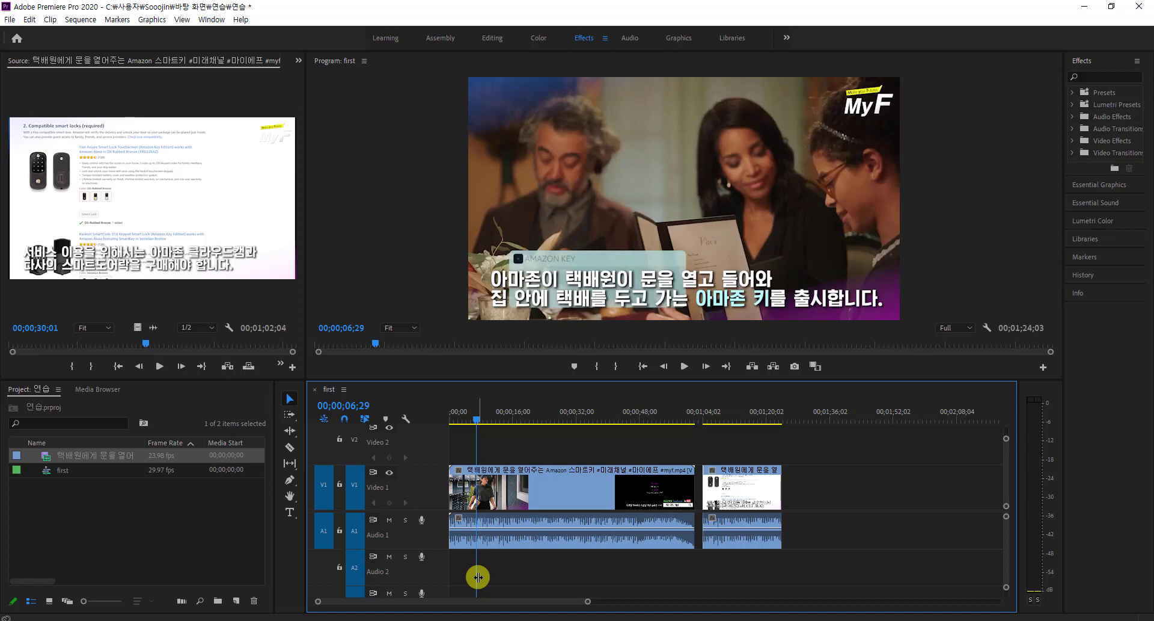
key(space)
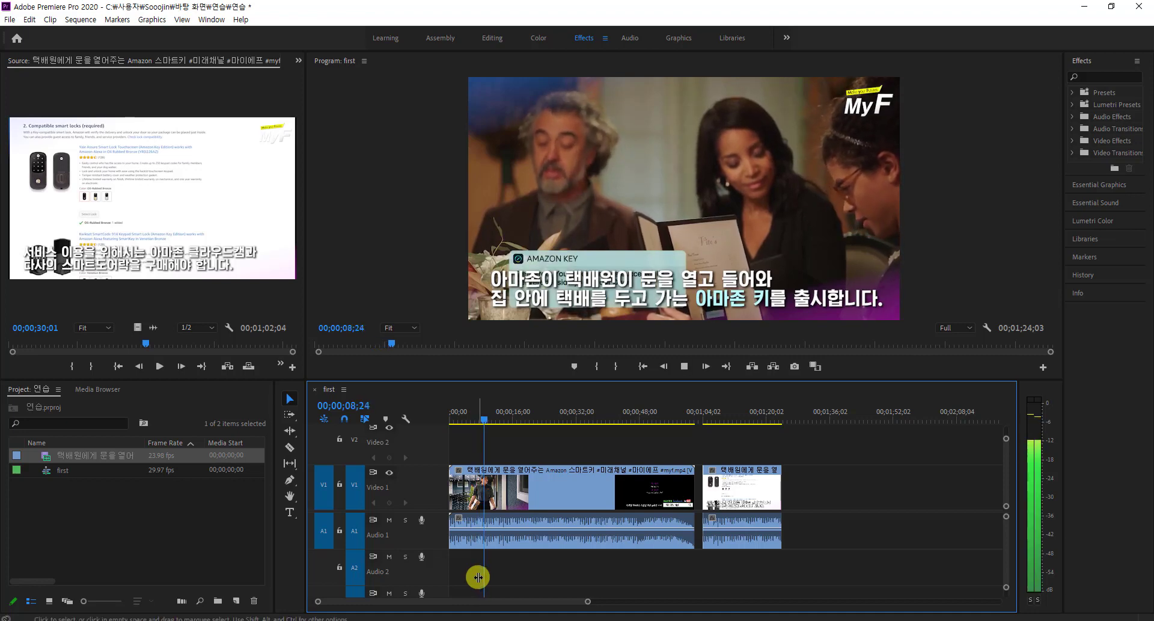
key(space)
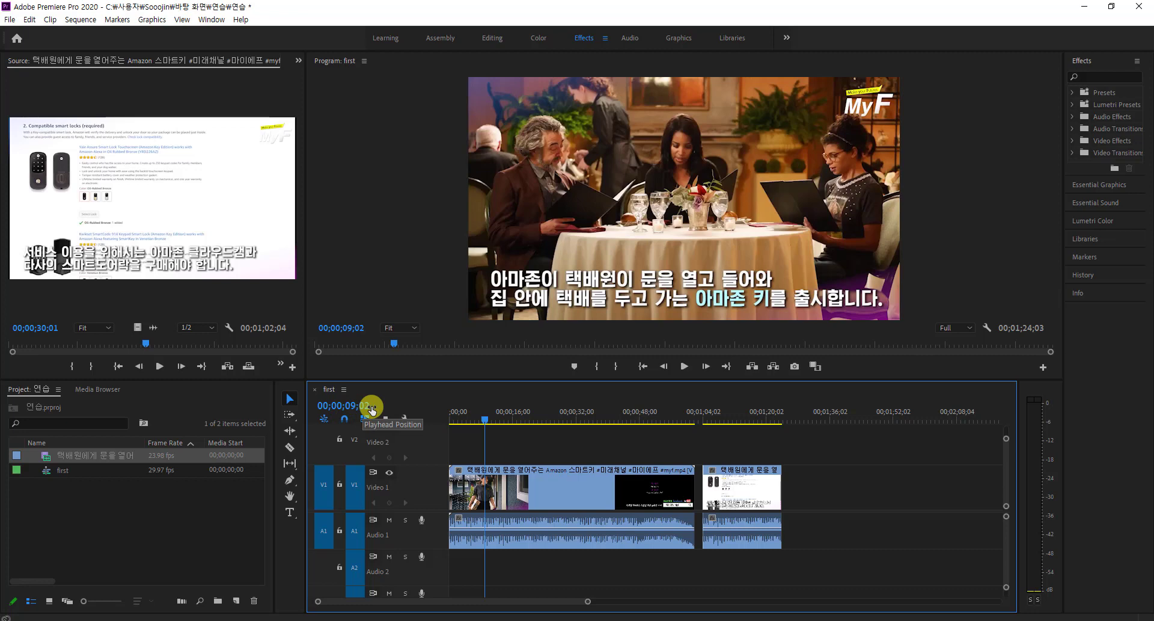
Step the sequence playhead forward and backward one frame at a time, ending at 00;00;09;03.
key(Right)
key(Right)
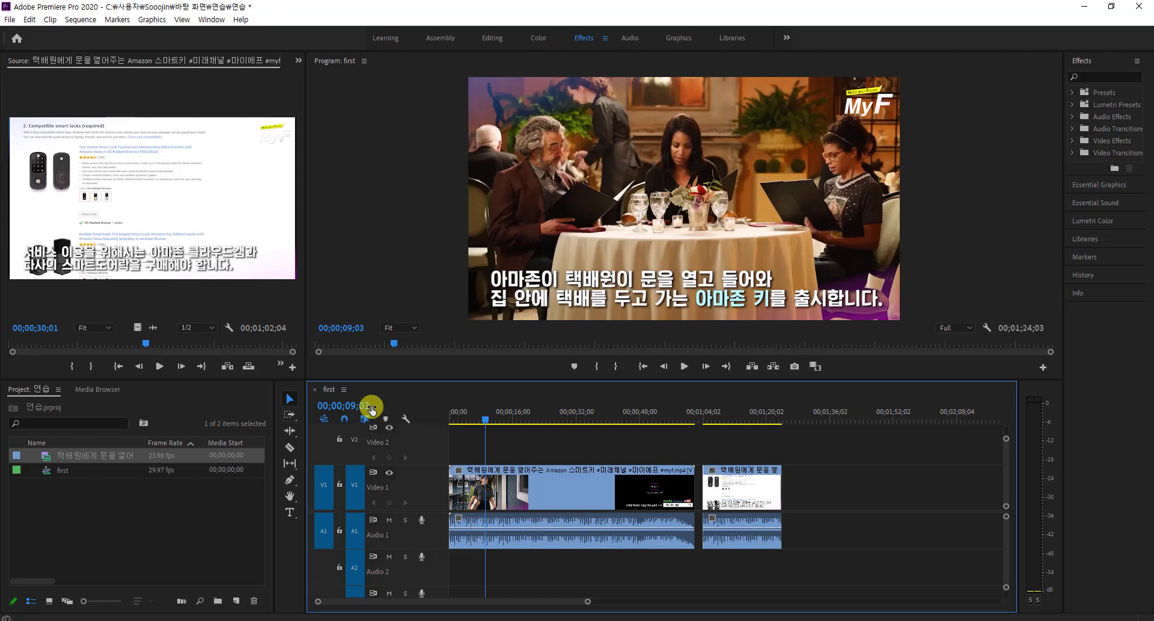
key(Right)
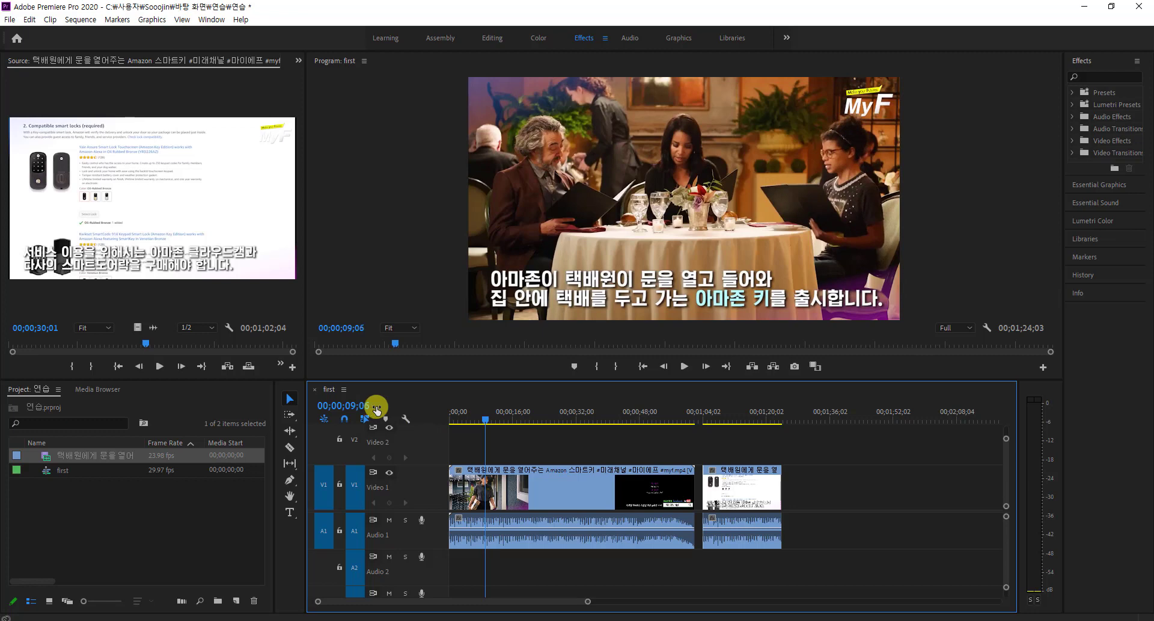
key(Right)
key(Right)
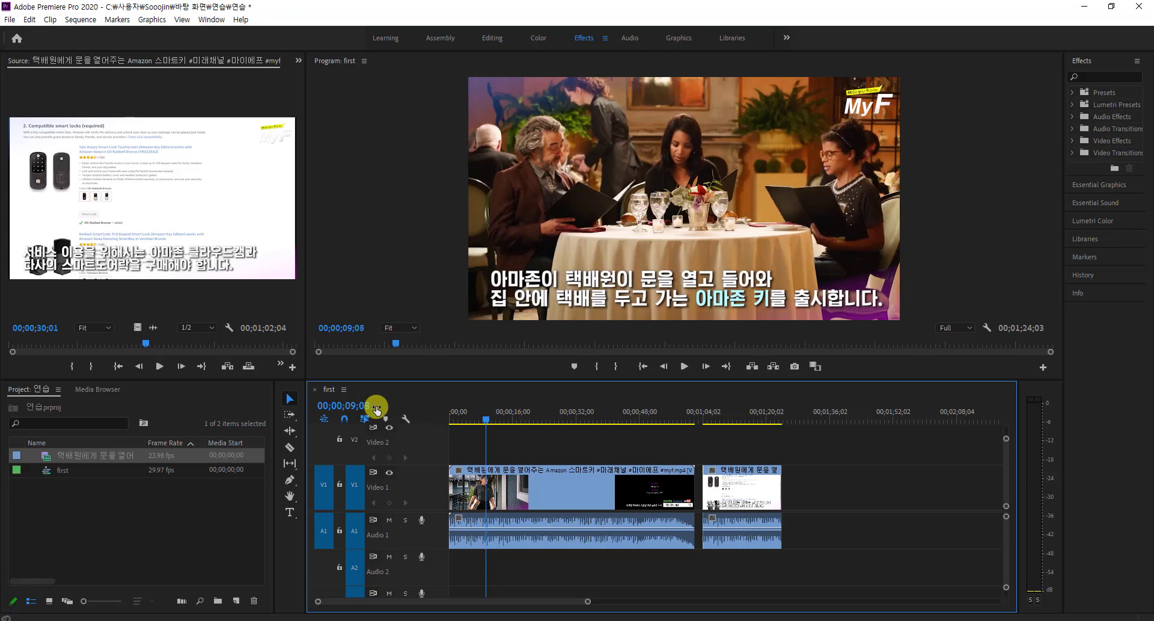
key(Left)
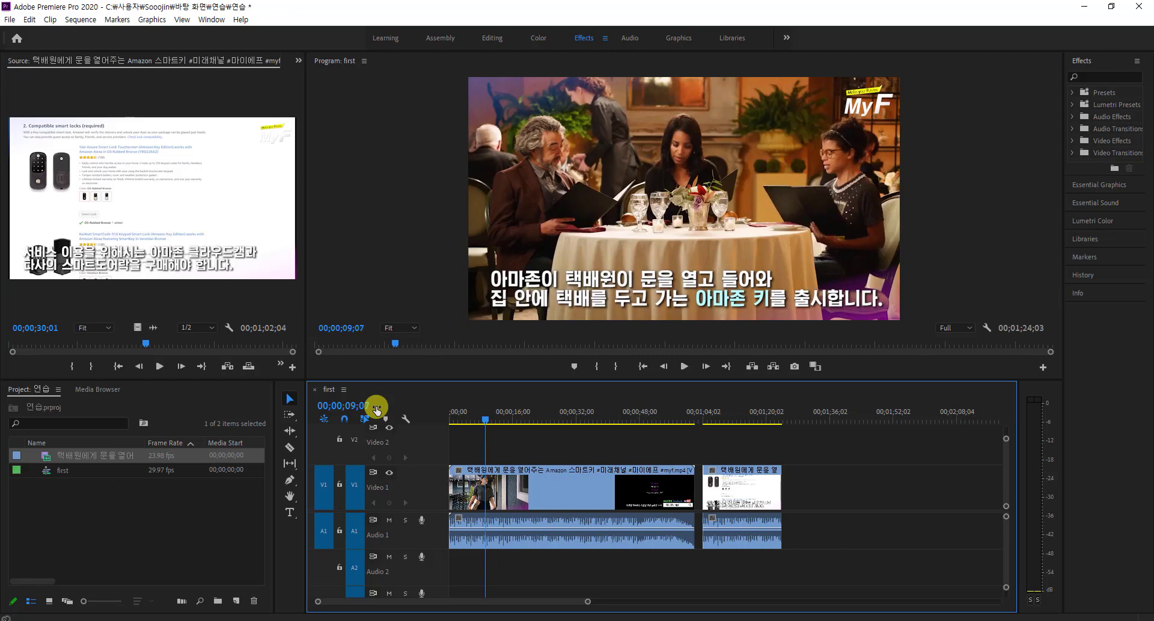
key(Left)
key(Left)
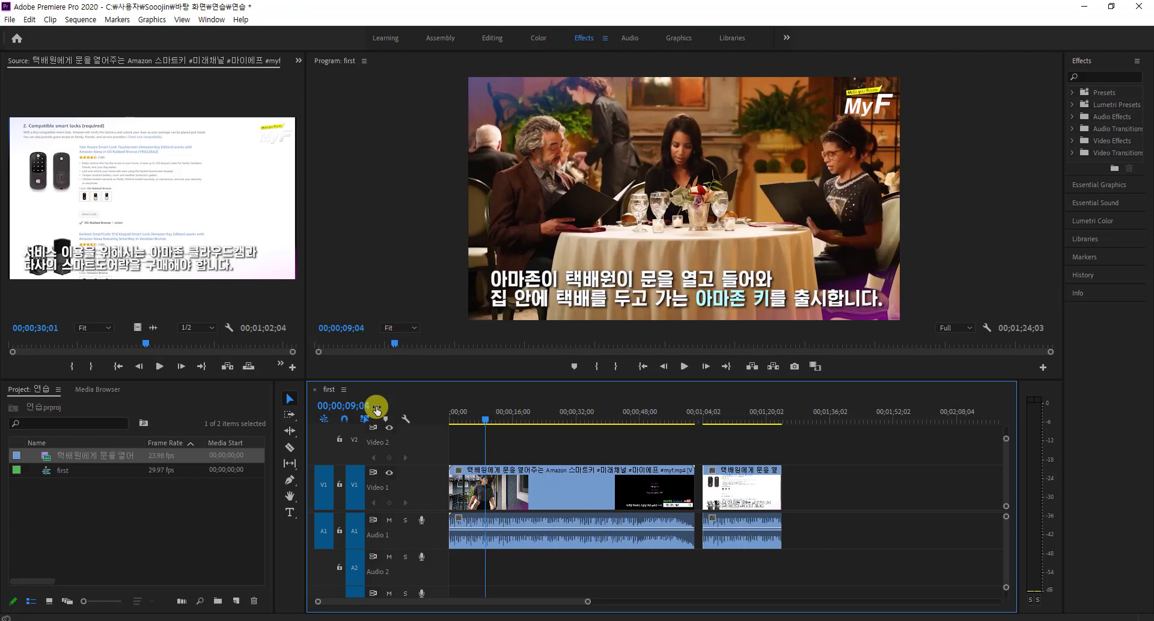
key(Left)
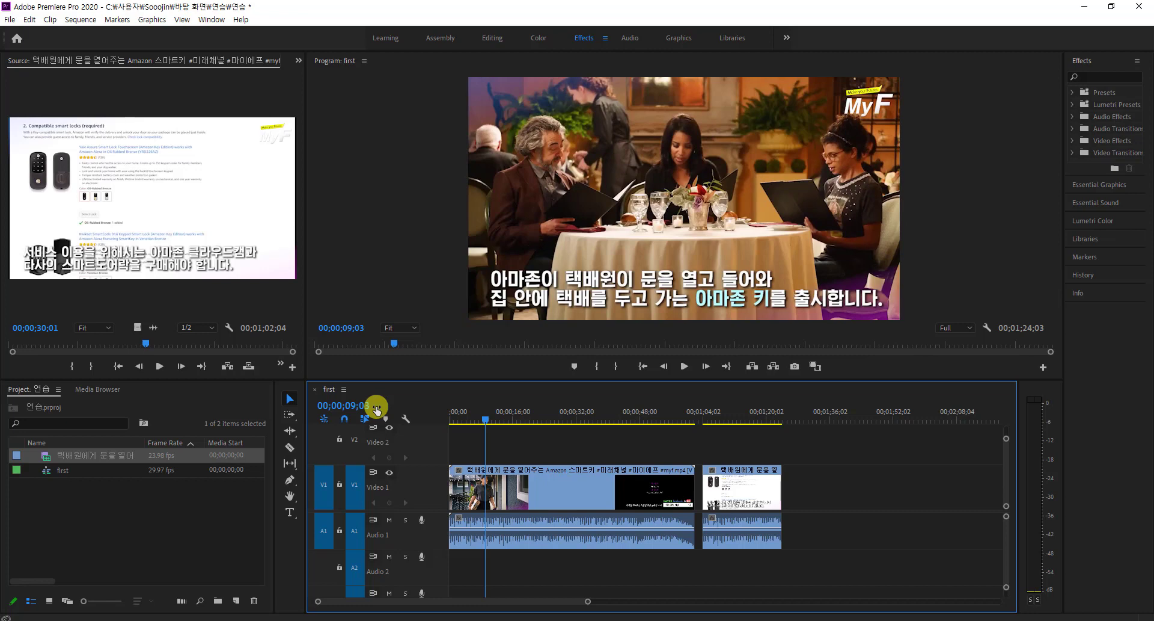
Jump the sequence playhead forward and backward in five-frame increments, ending at 00;00;09;03.
key(shift+Right)
key(shift+Right)
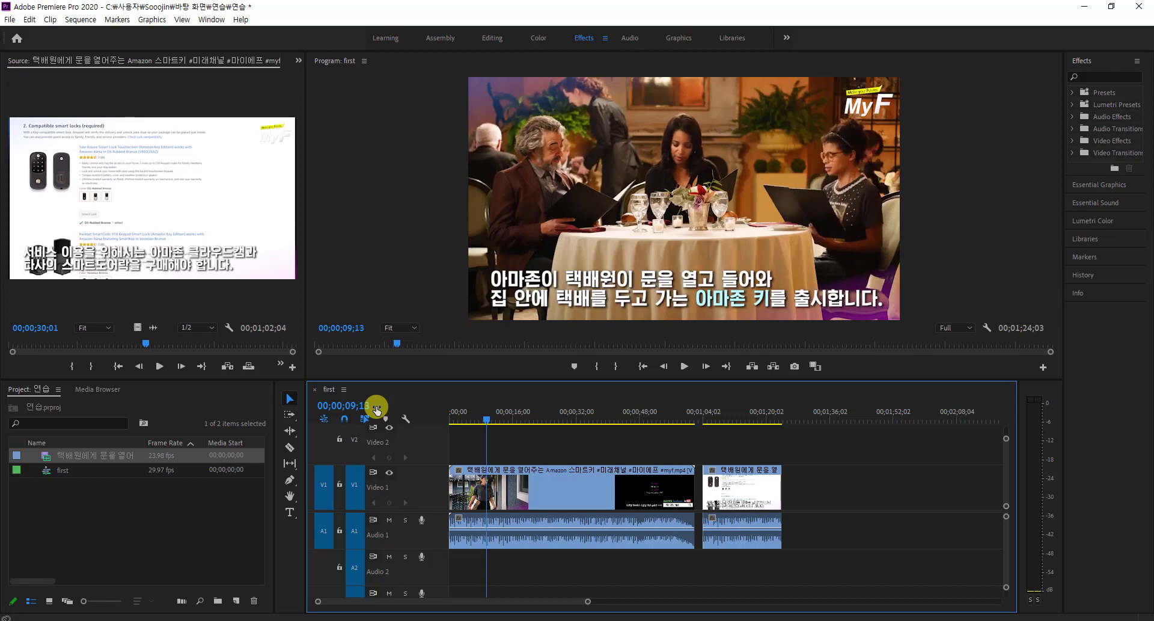
key(shift+Right)
key(shift+Left)
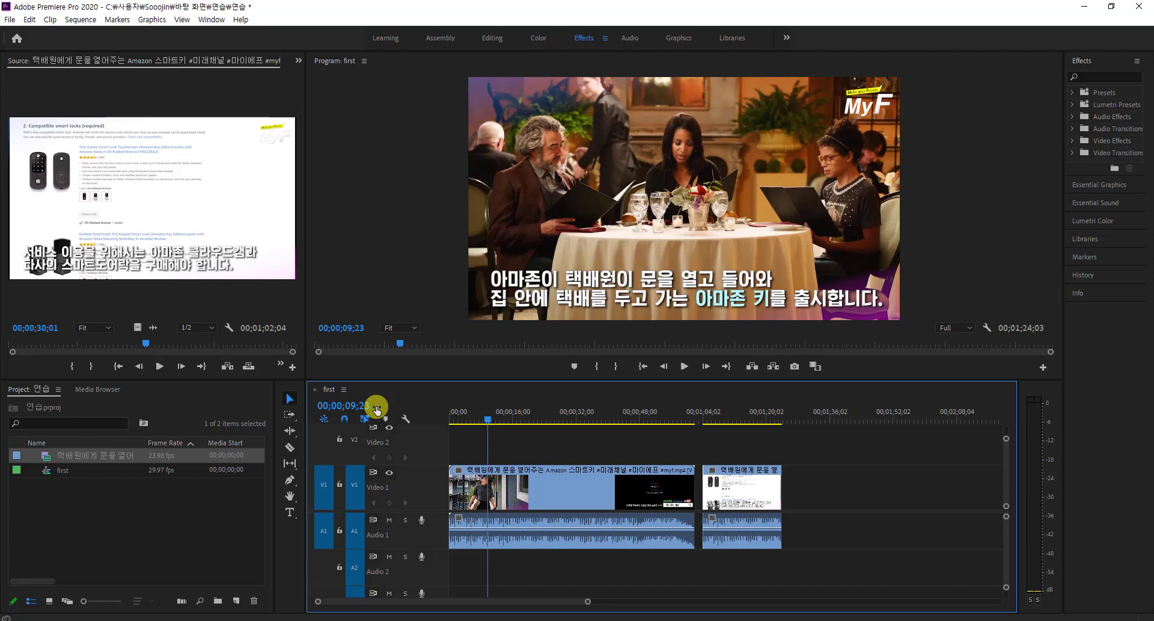
key(shift+Right)
key(shift+Left)
key(shift+Left)
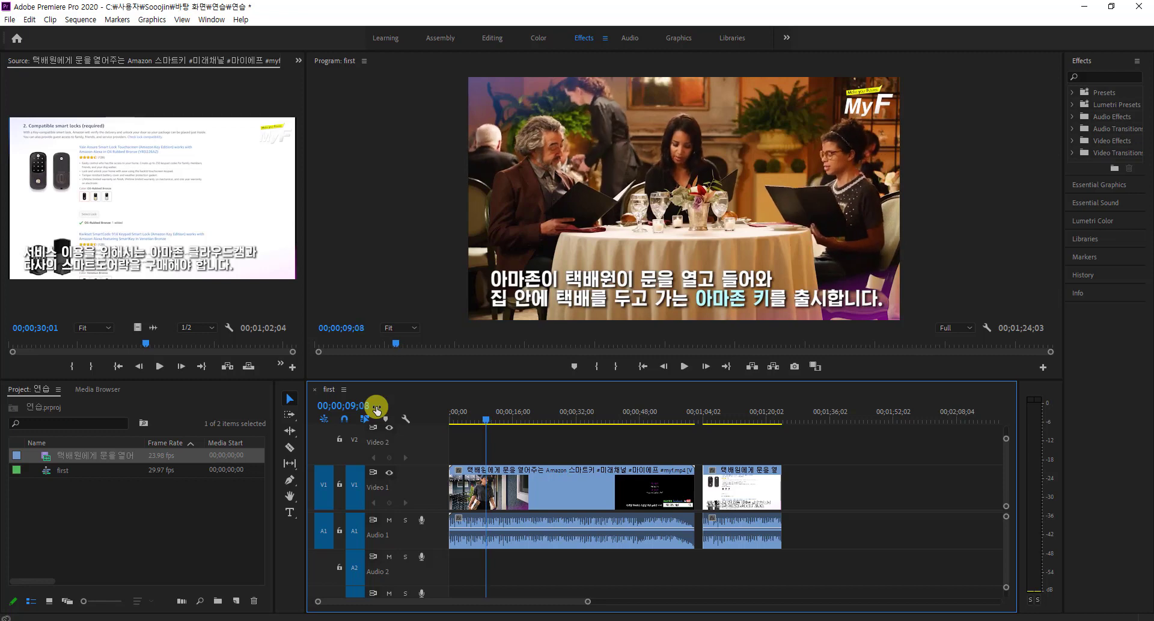
key(shift+Left)
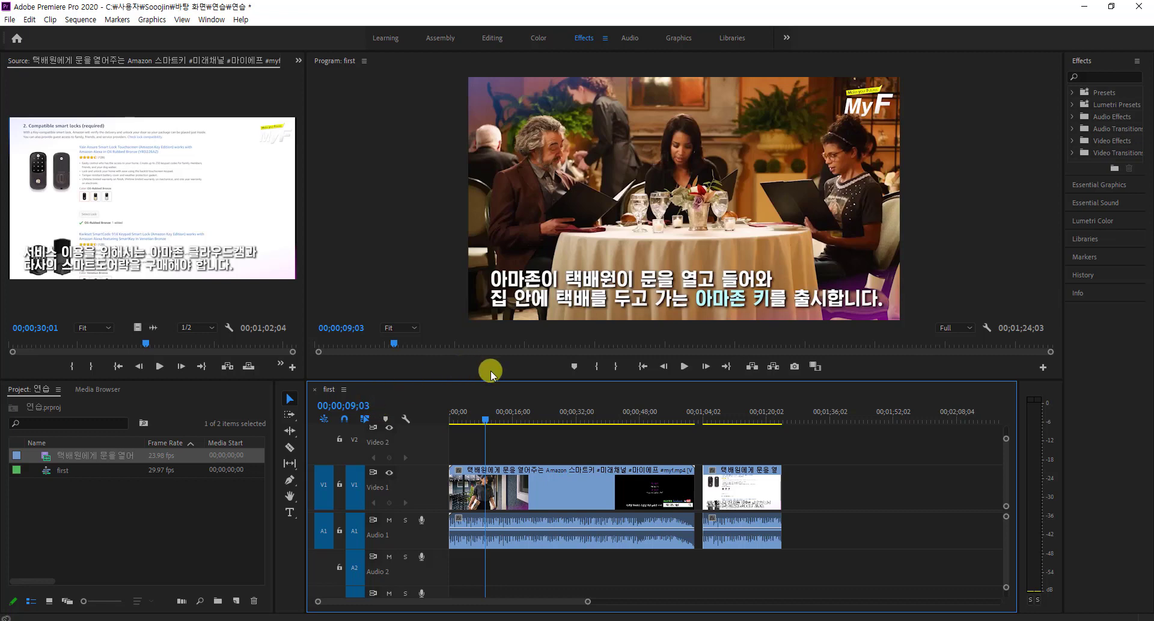
Advance the sequence playhead one frame and play the sequence up to 00;00;31;00.
key(Right)
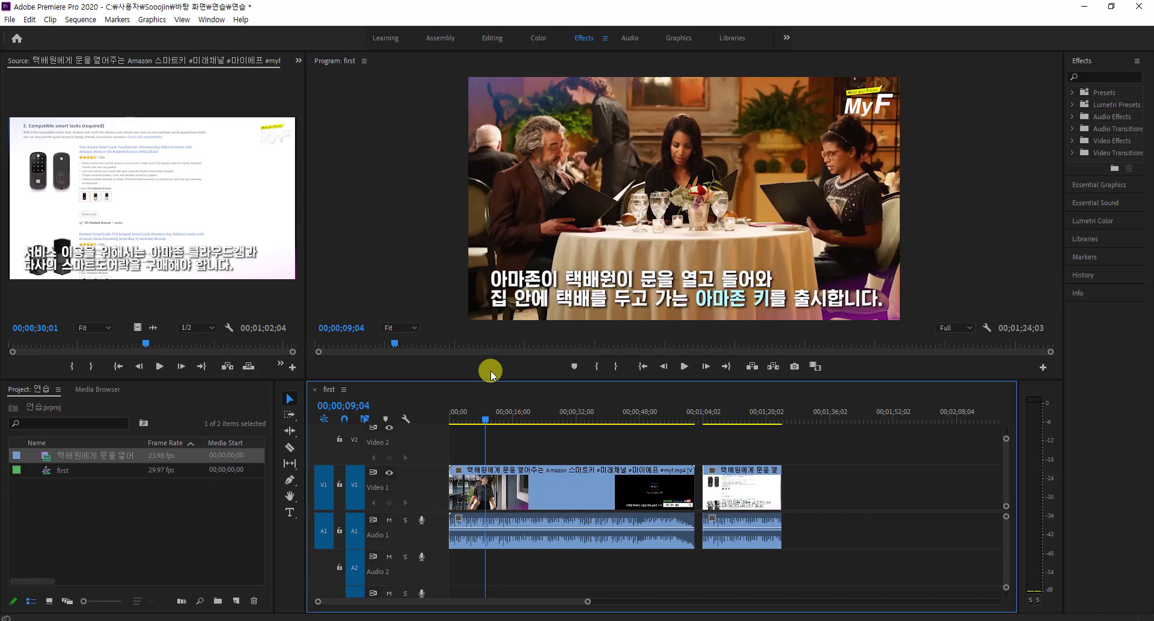
key(space)
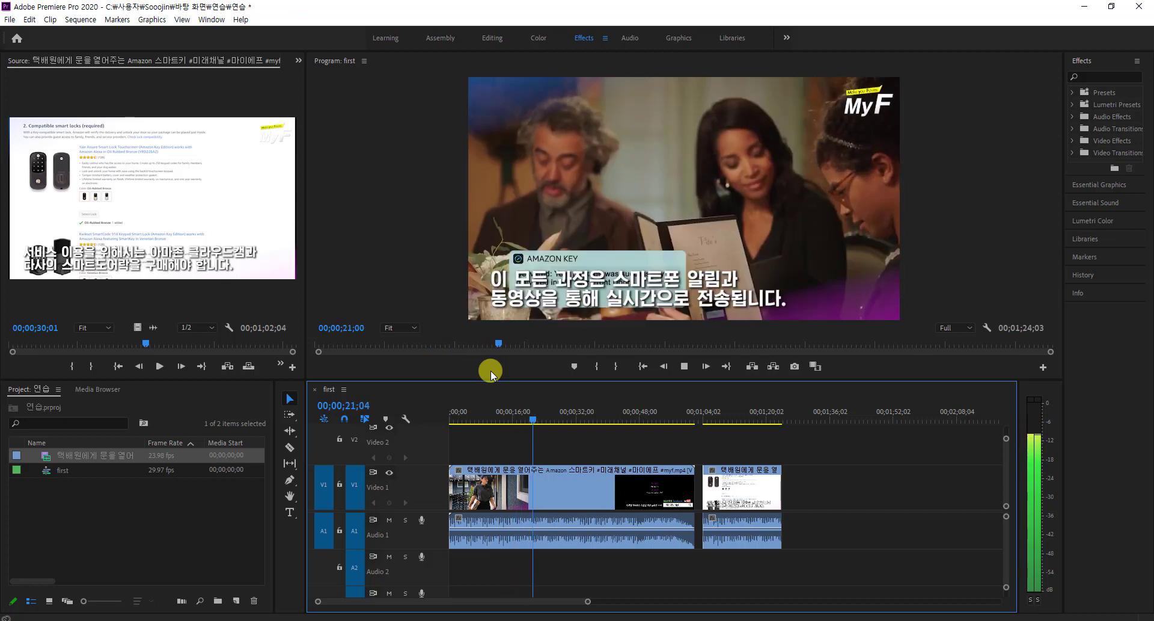
key(space)
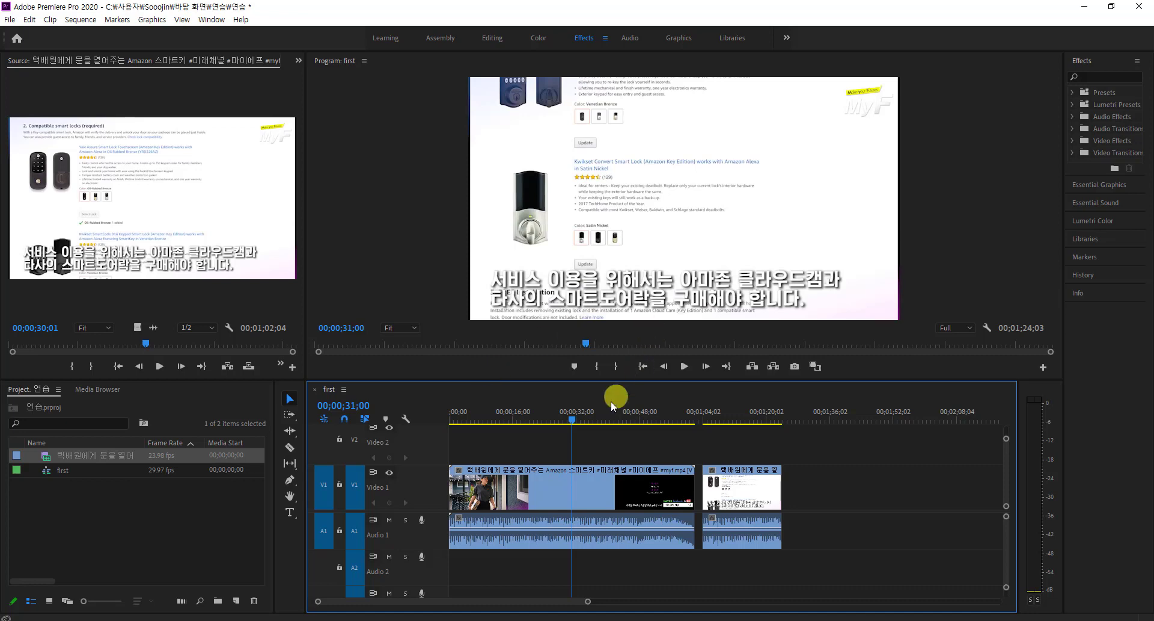
Move the sequence playhead back to about the beginning and play the sequence through to 00;01;24;03.
drag(572, 419, 452, 430)
key(space)
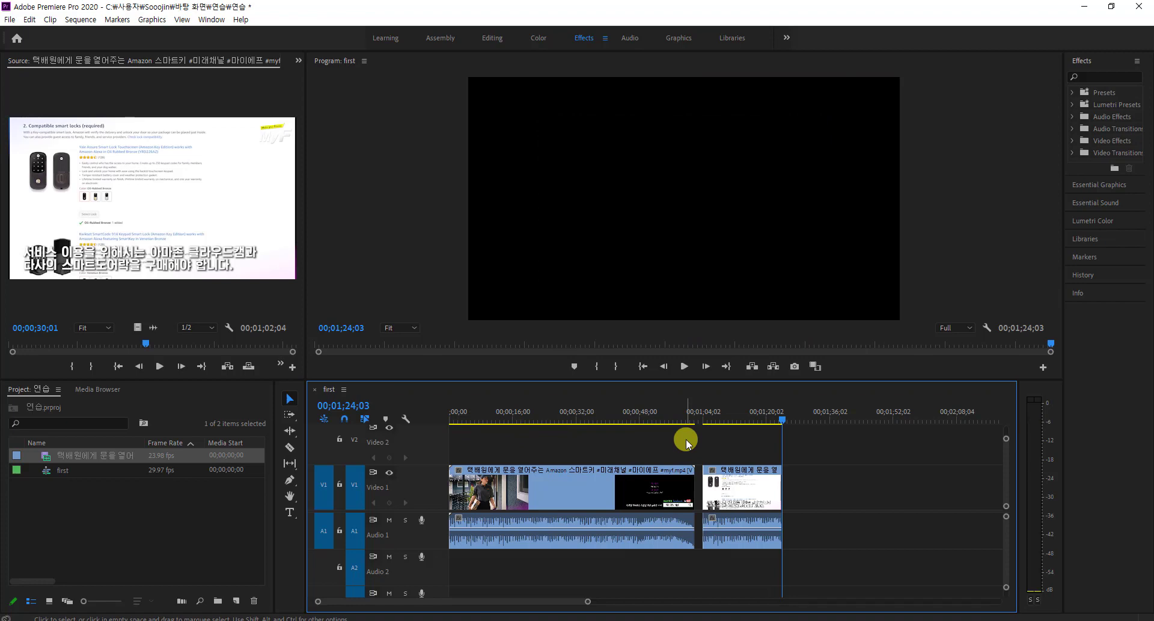
Play the sequence in reverse from its end at increasing speed, and return the playhead to 00;00;00;00.
key(j)
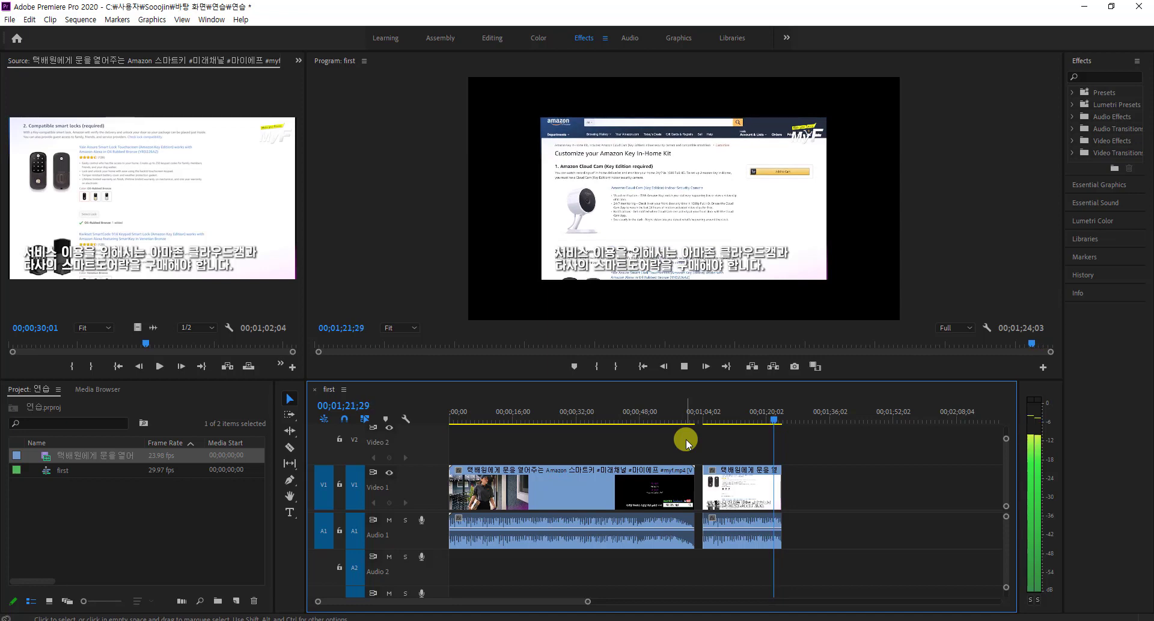
key(j)
key(j)
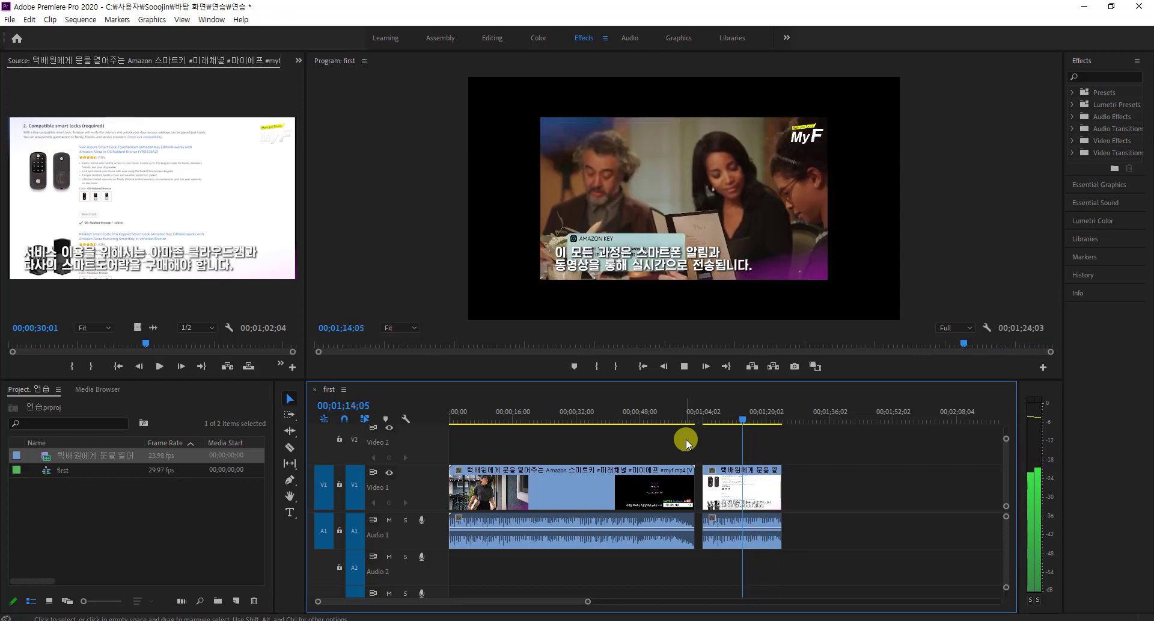
key(Home)
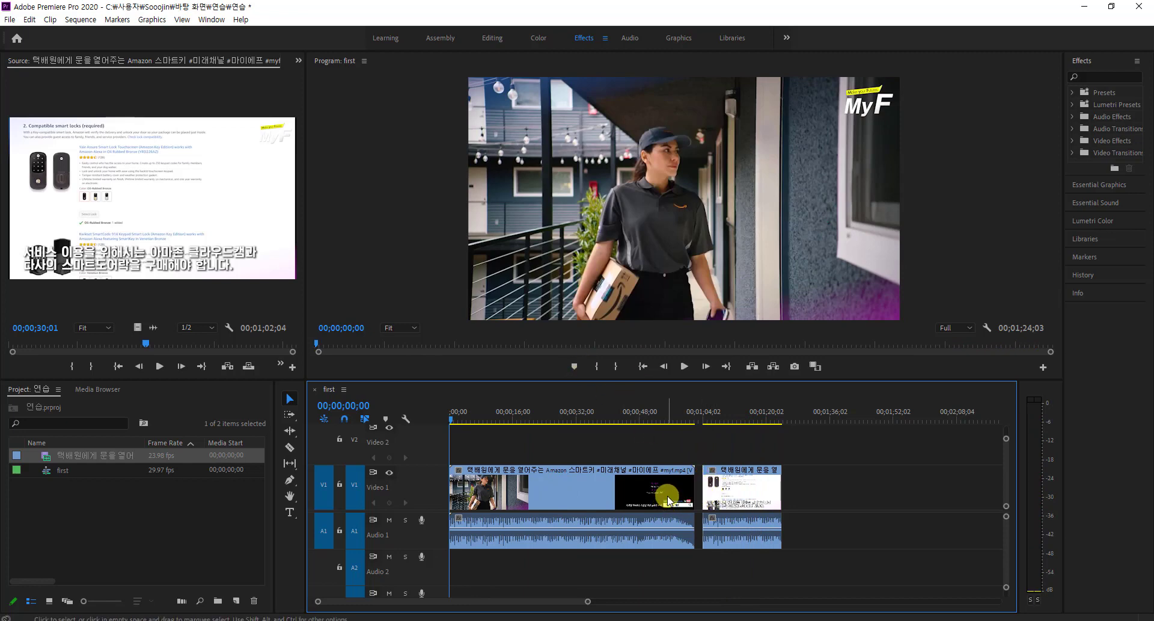
scroll(666, 502, down, 1)
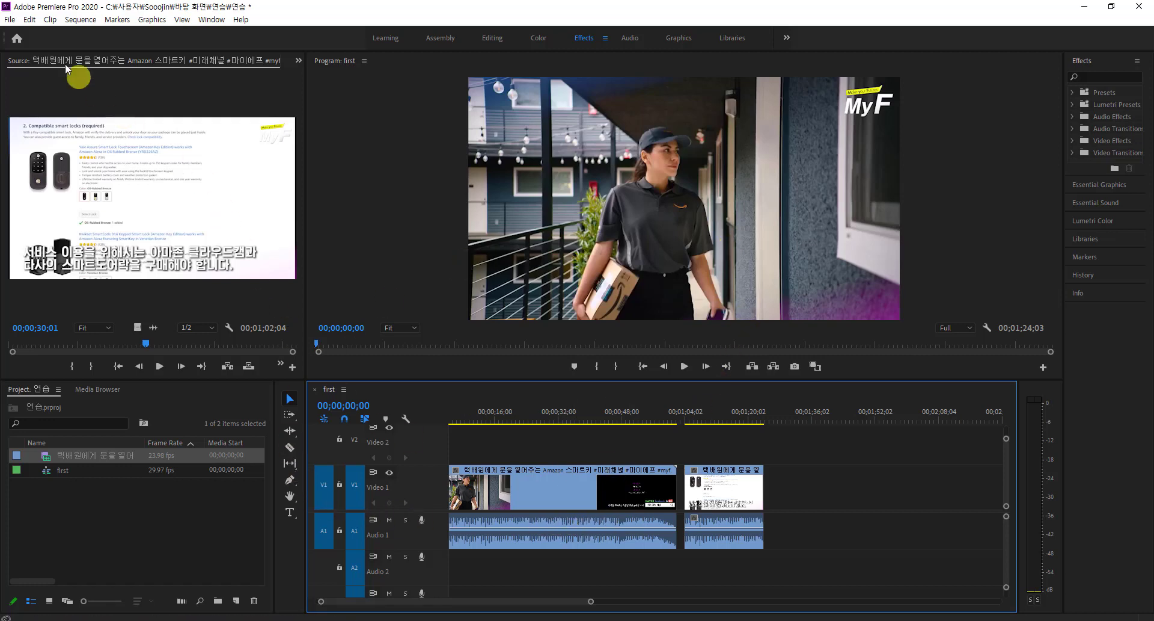
Open the media export settings for the sequence and look through the available H.264 presets.
click(11, 20)
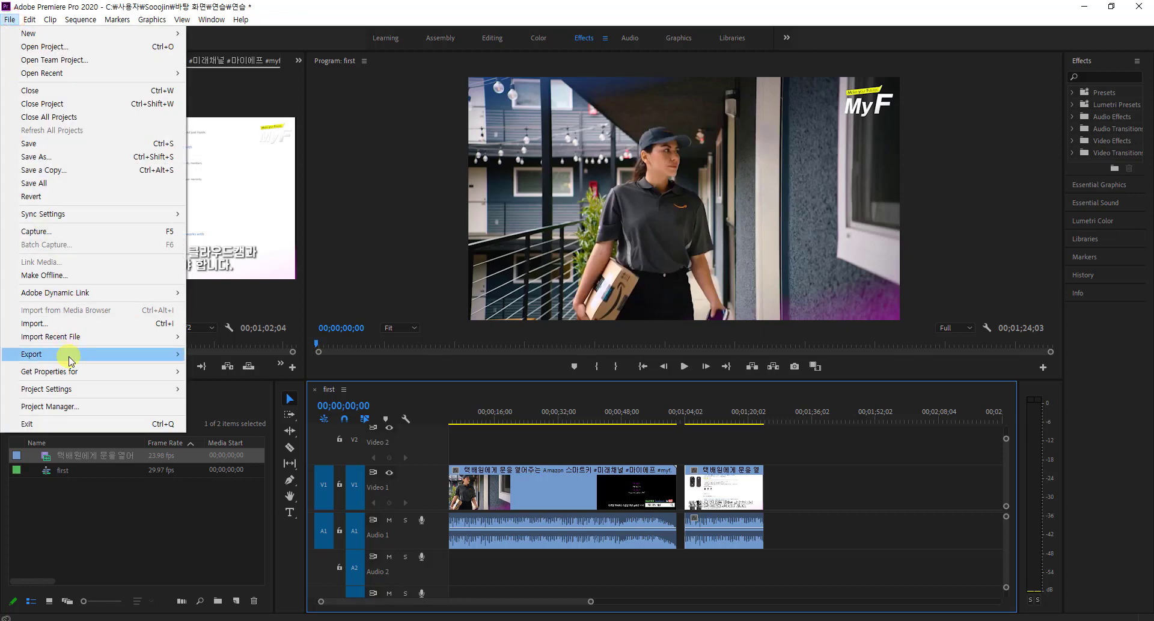
mouse_move(72, 358)
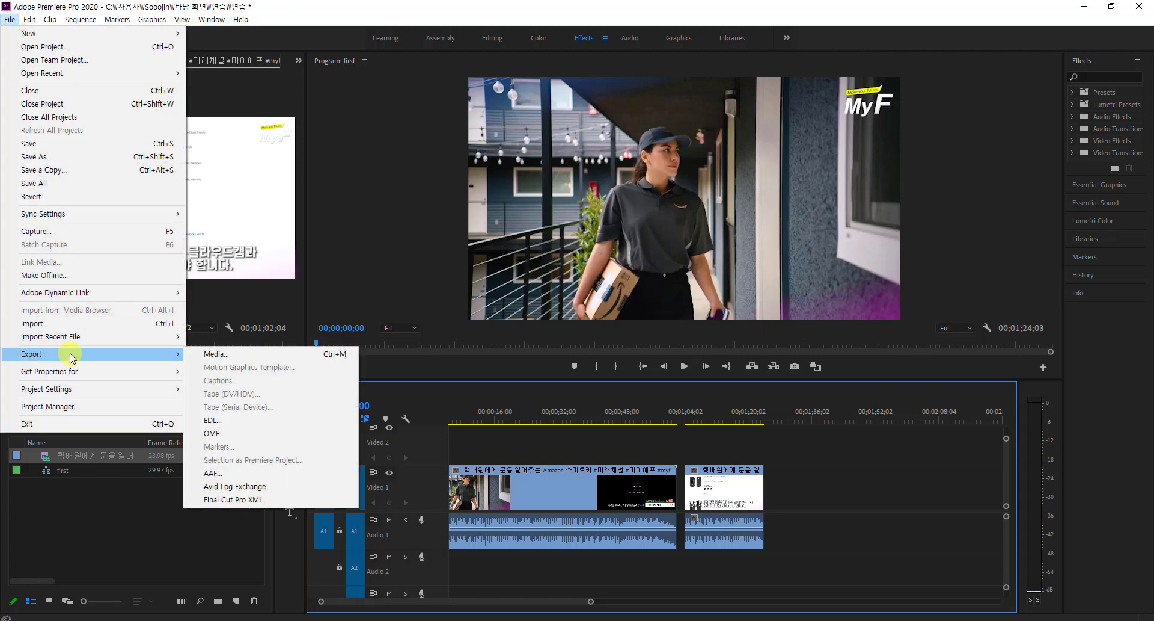
click(217, 354)
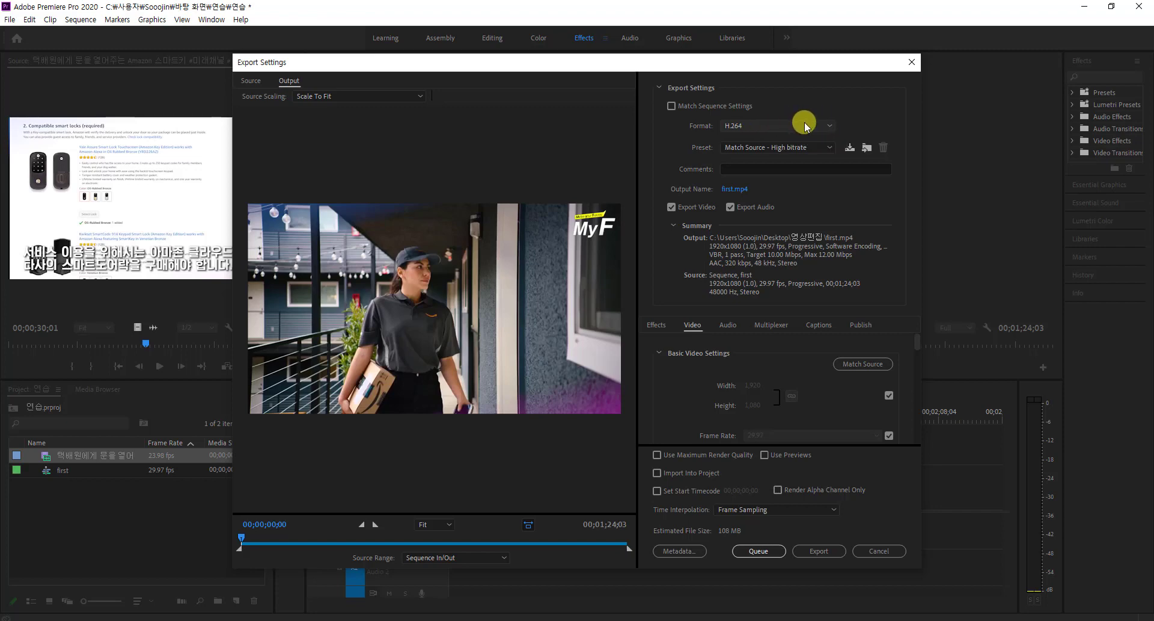
click(826, 147)
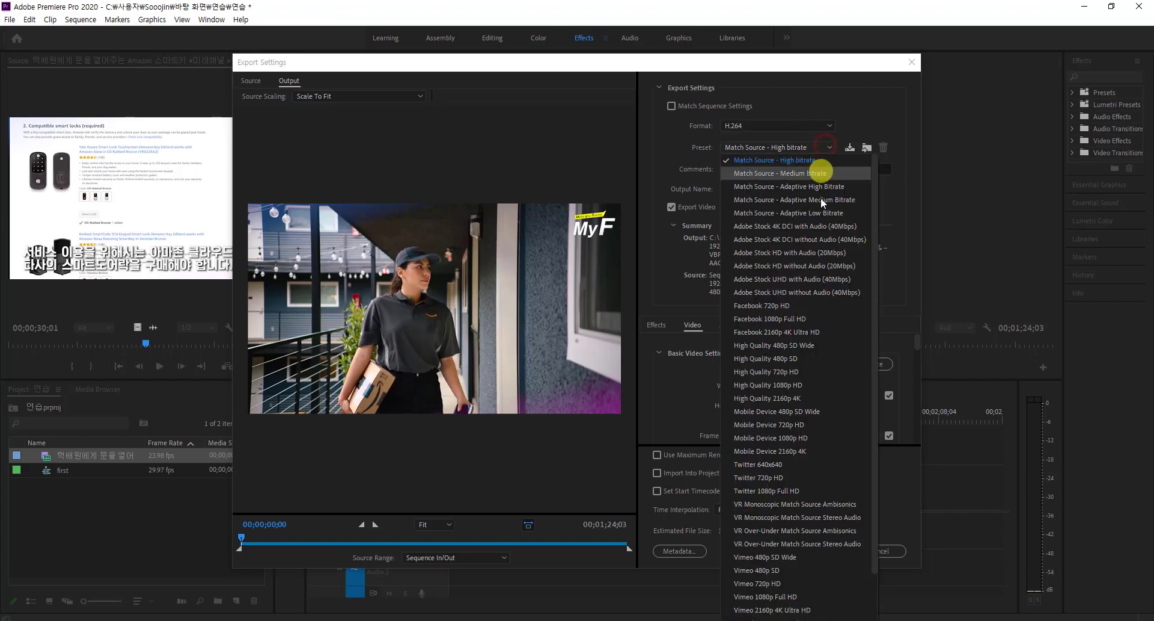
scroll(829, 586, down, 1)
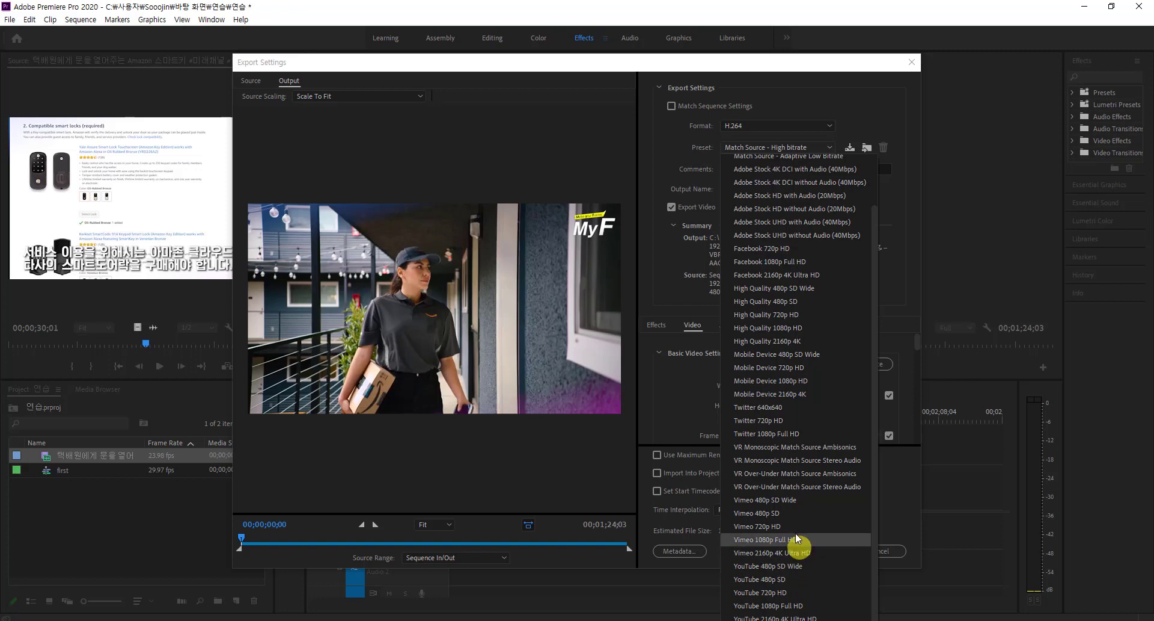
scroll(806, 544, up, 1)
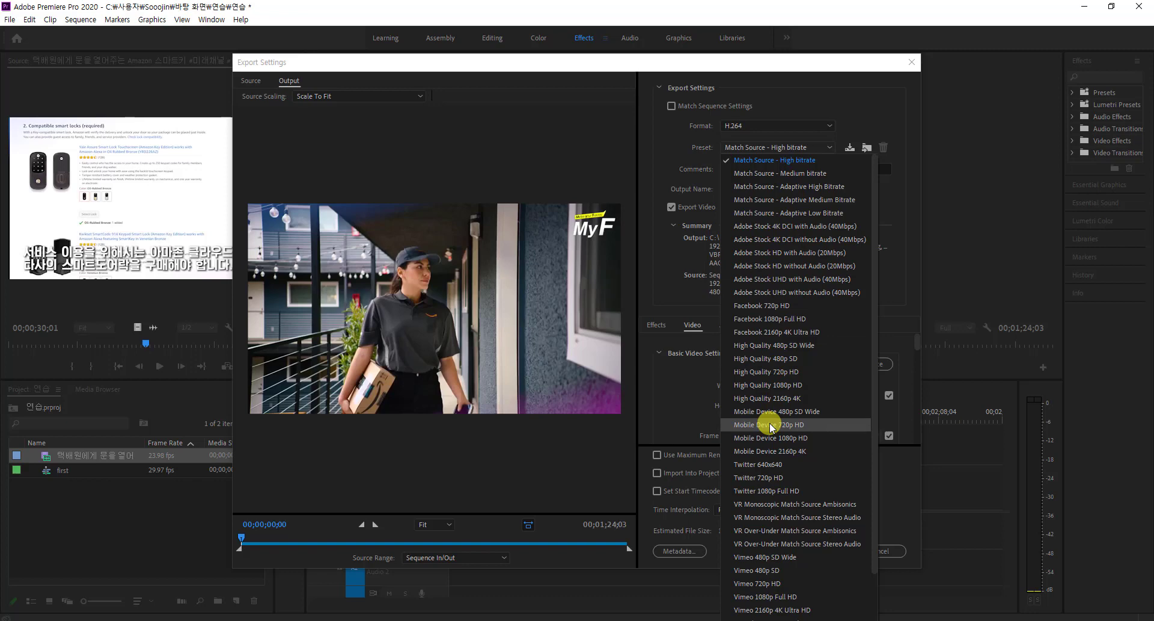
click(902, 520)
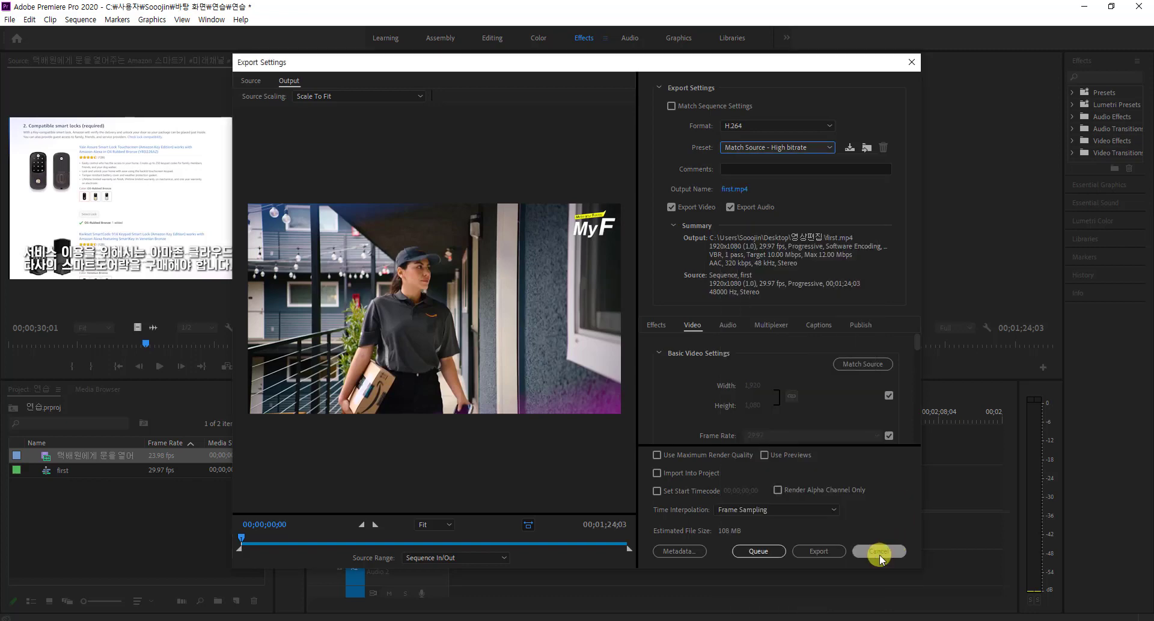
Choose the High Quality 1080p HD export preset and check the output file's name and save location.
click(803, 149)
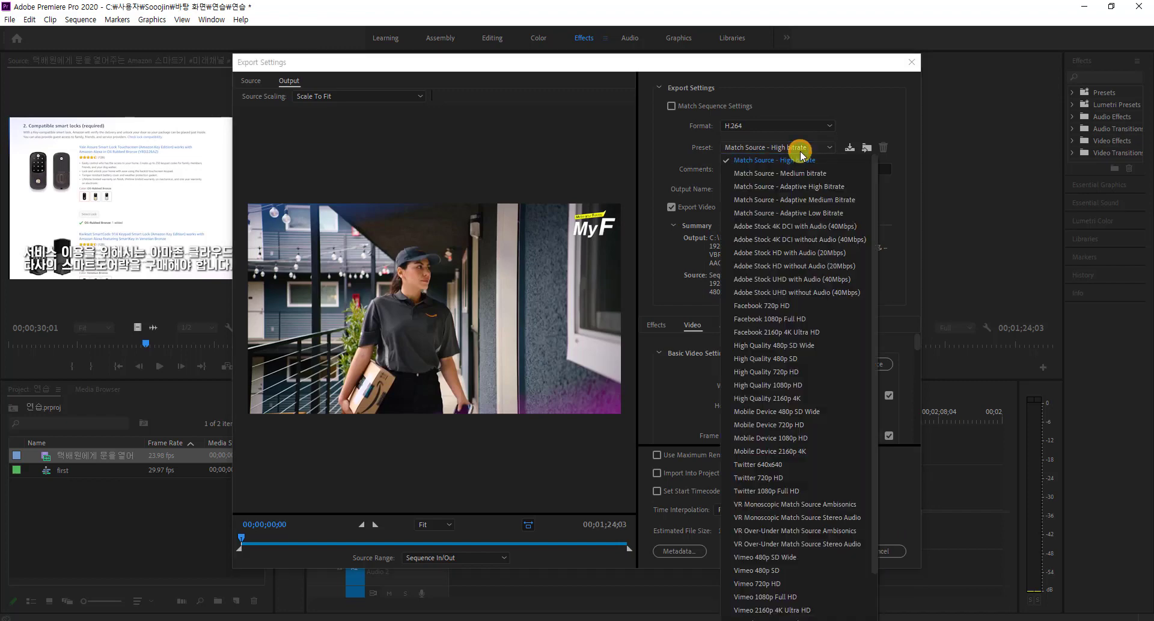
click(879, 365)
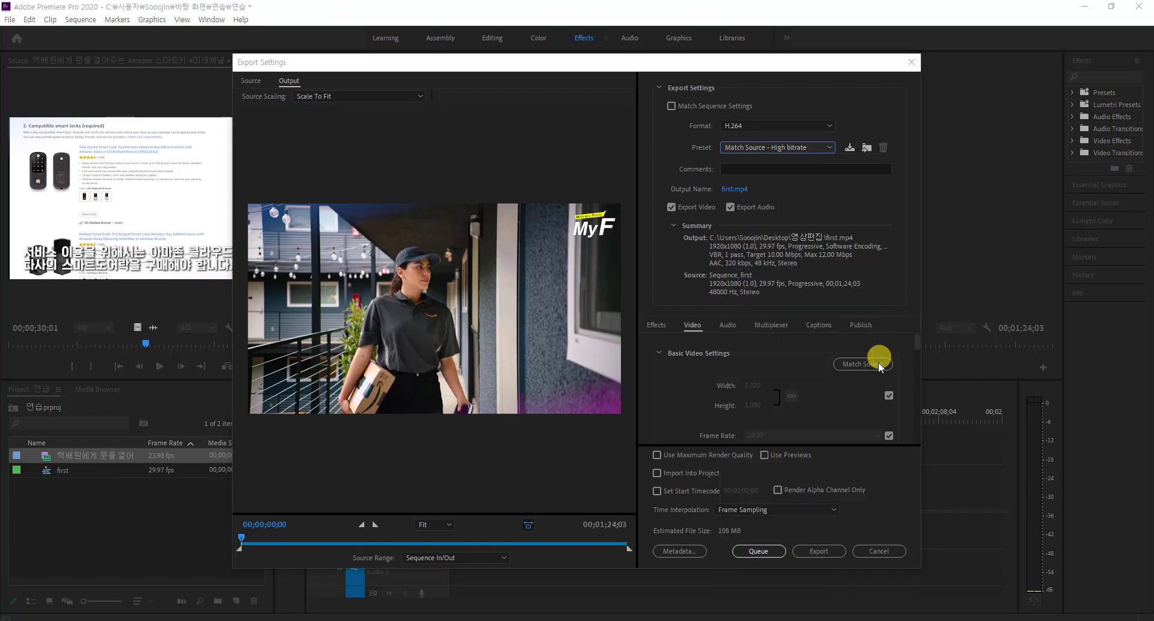
click(821, 147)
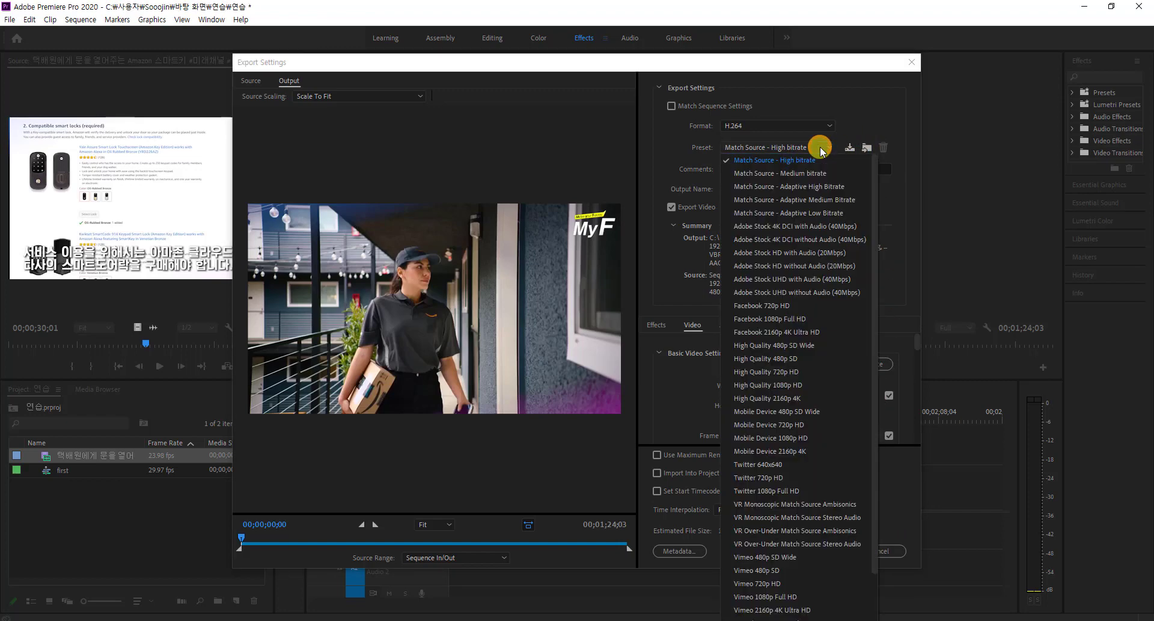
click(815, 390)
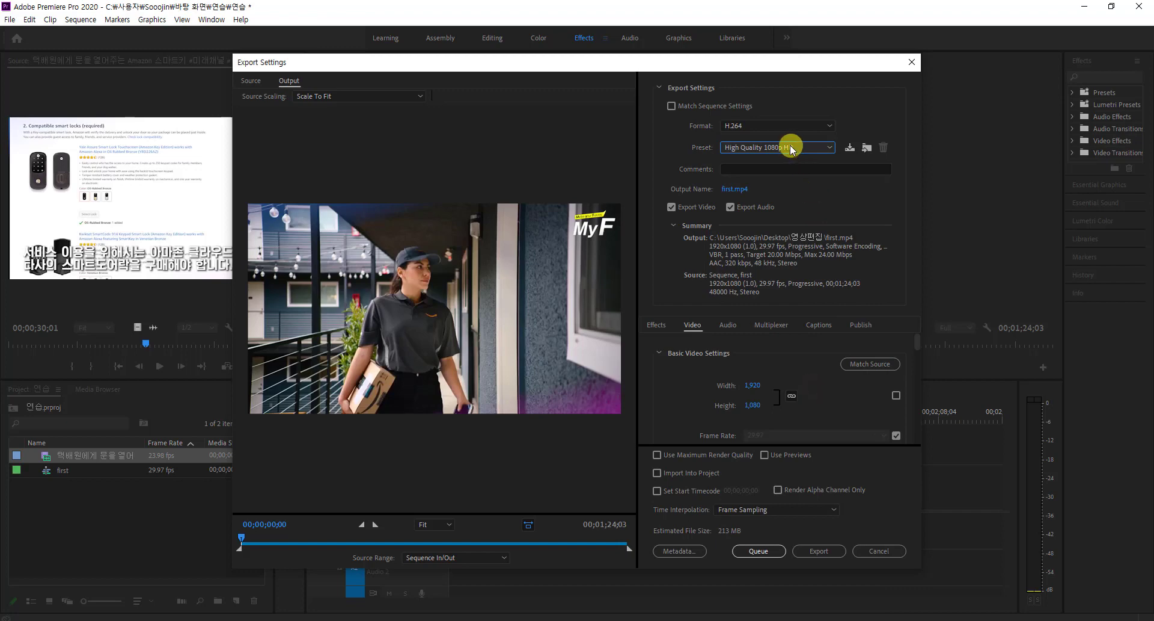
click(742, 188)
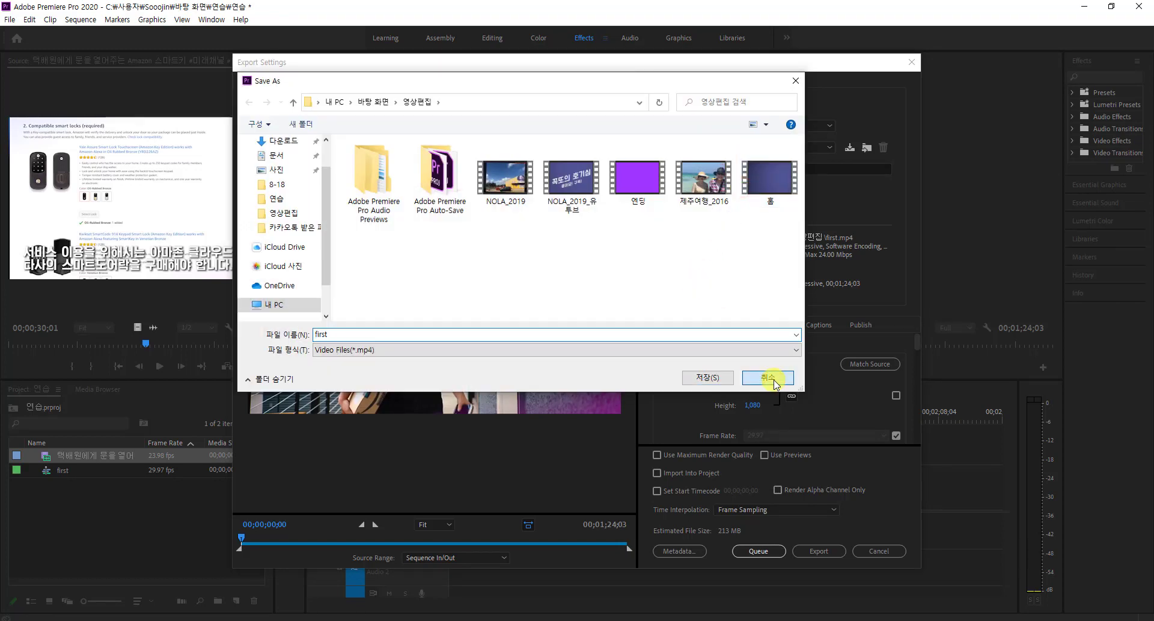
click(774, 382)
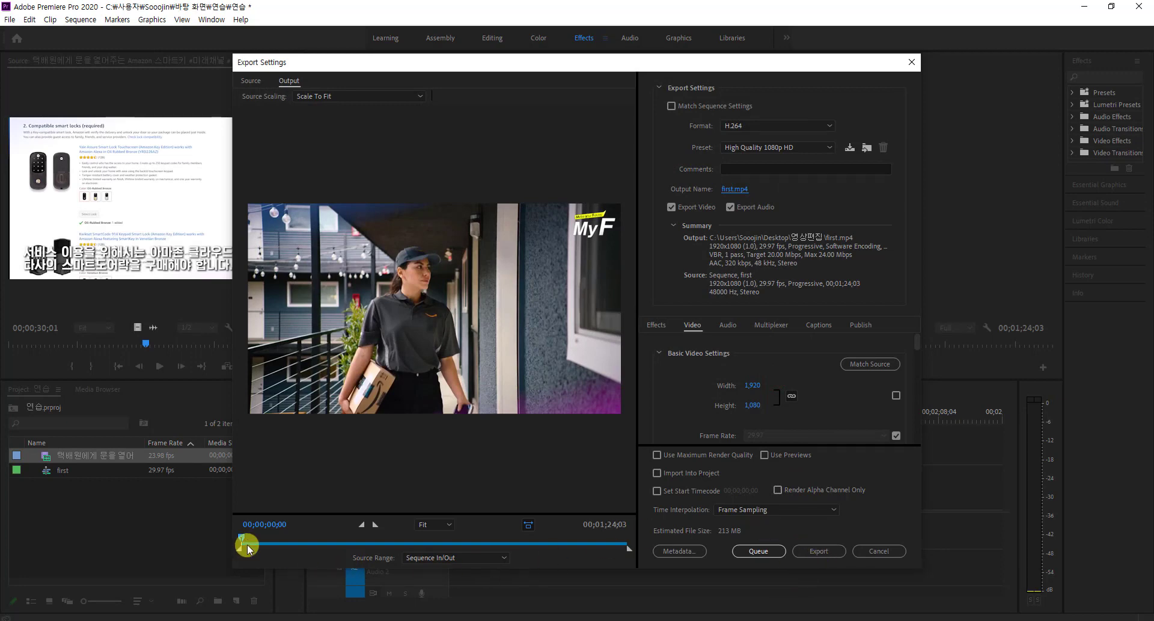
Limit the export to a custom range starting at about 00;00;20;20 and lasting about 00;00;35;00, and cancel the export.
drag(242, 544, 335, 537)
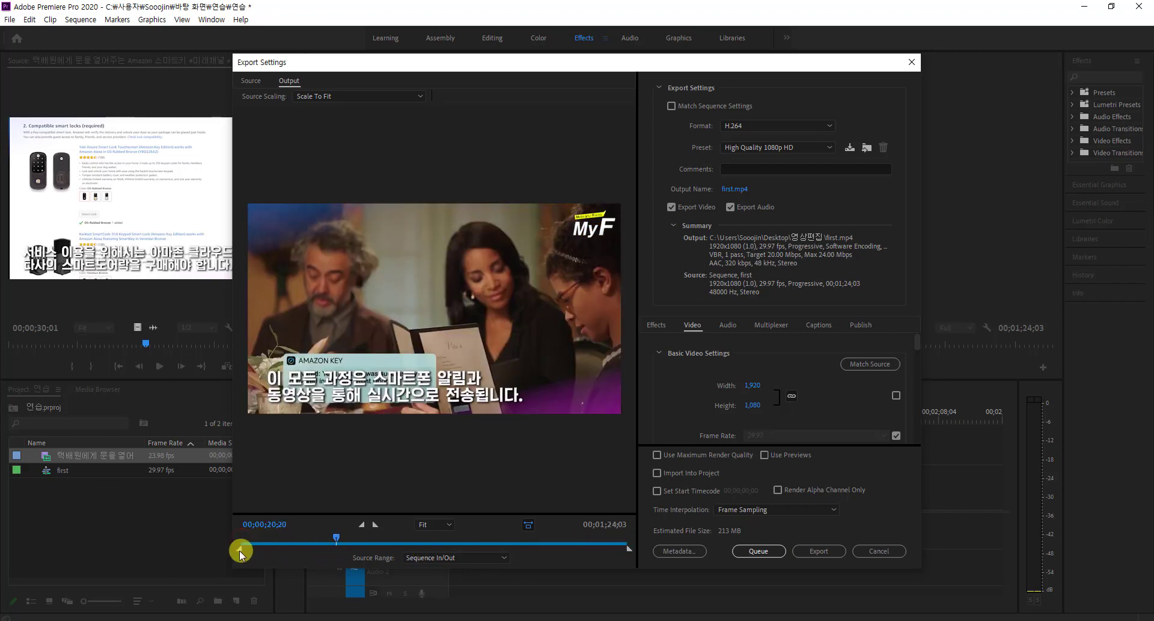
drag(241, 553, 335, 550)
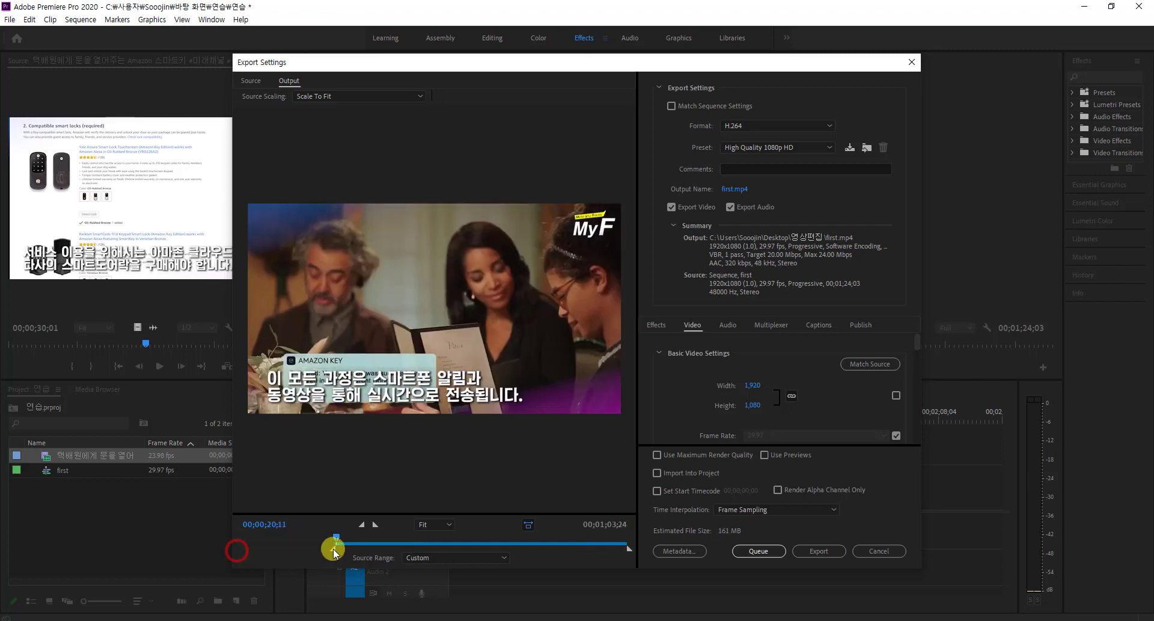
drag(627, 549, 498, 549)
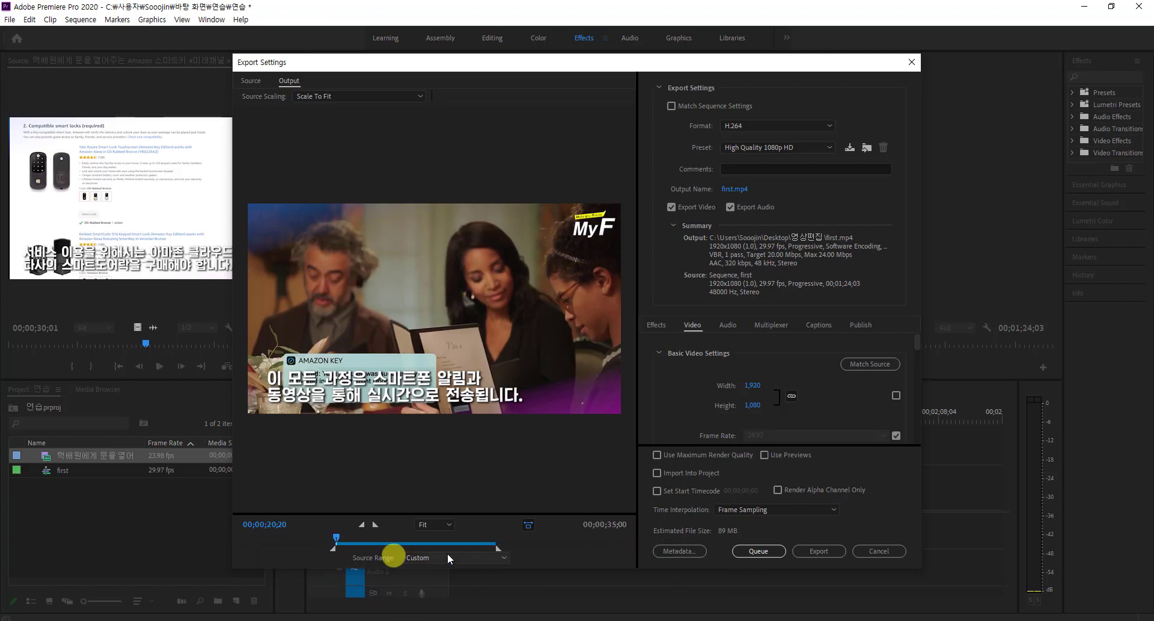
click(902, 551)
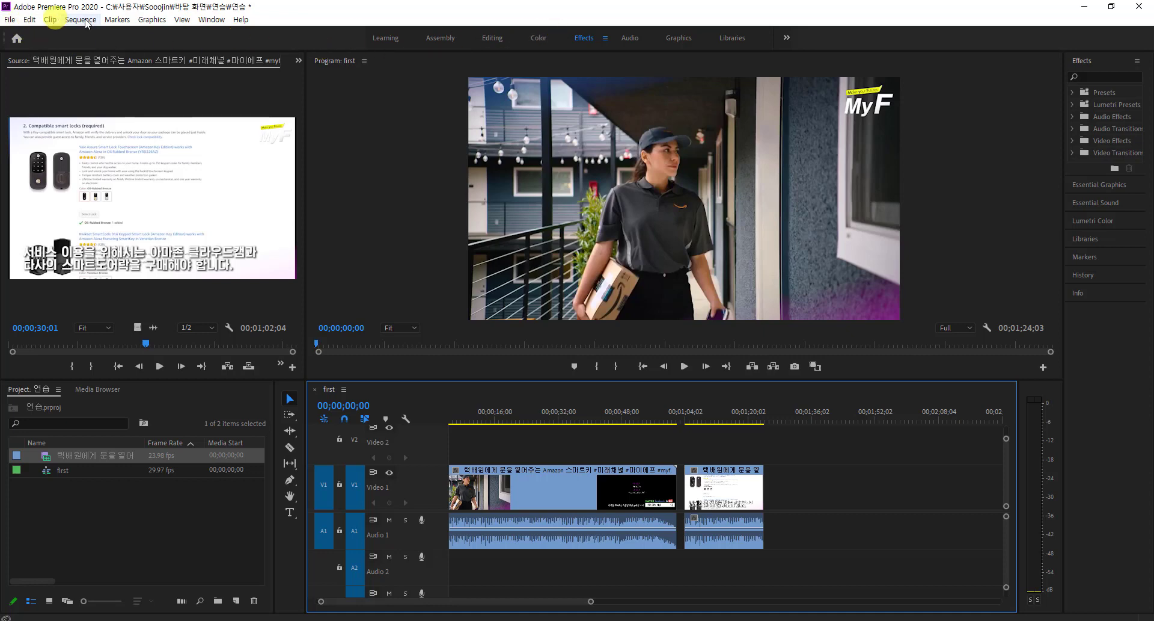
click(212, 19)
mouse_move(241, 19)
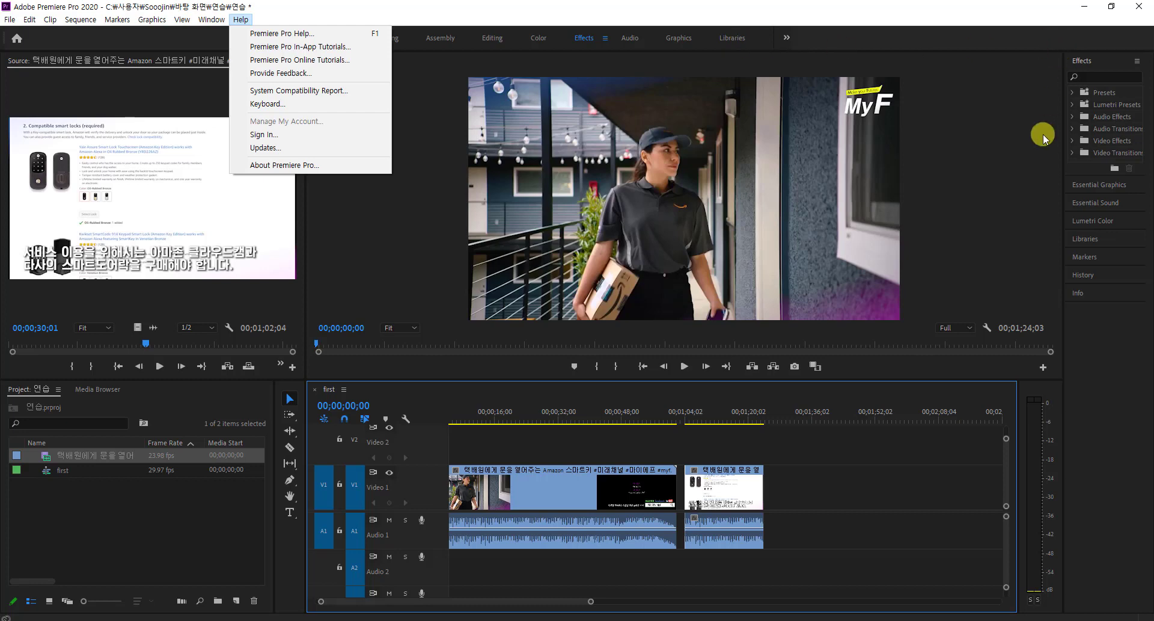
click(970, 199)
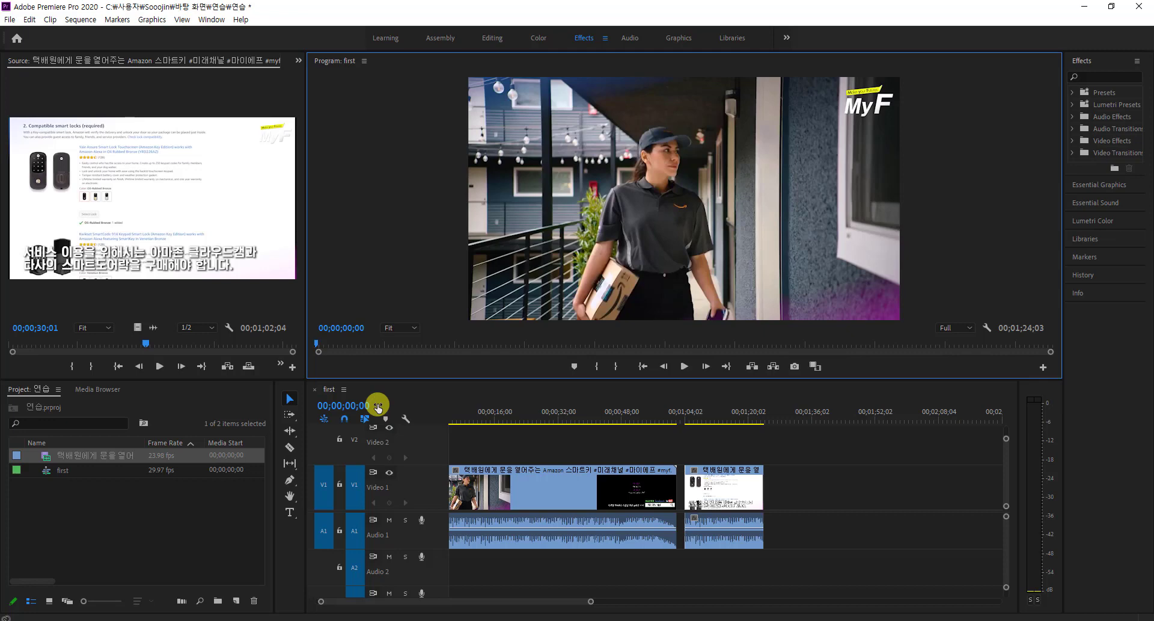
Open the console in Debug Database View and filter the entries by "language".
key(ctrl+F12)
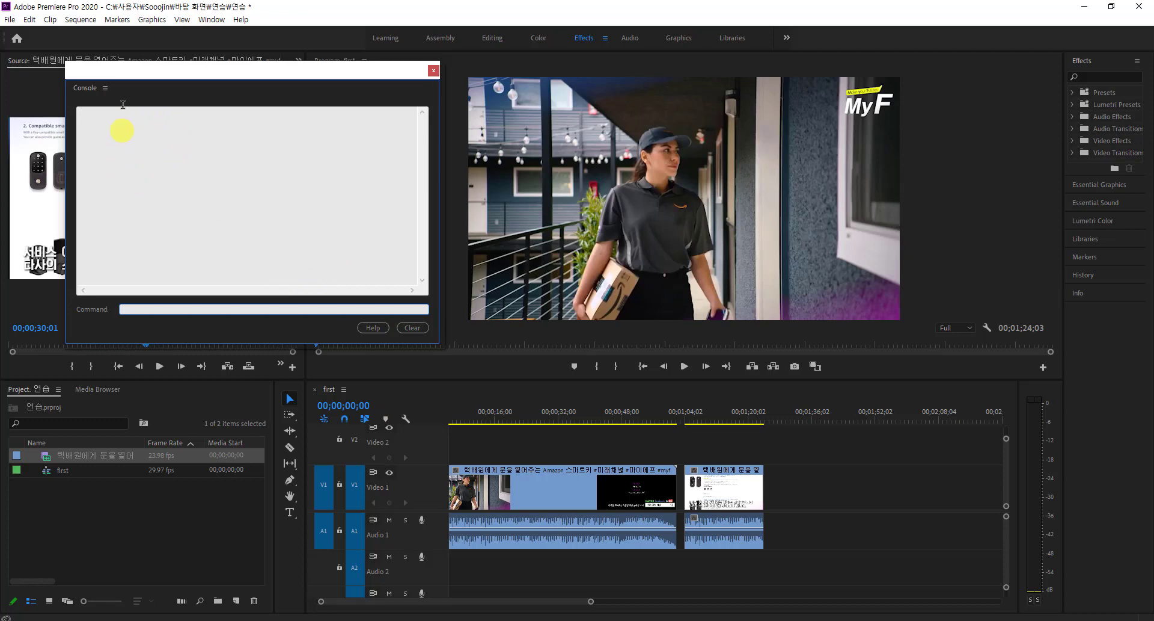
click(105, 89)
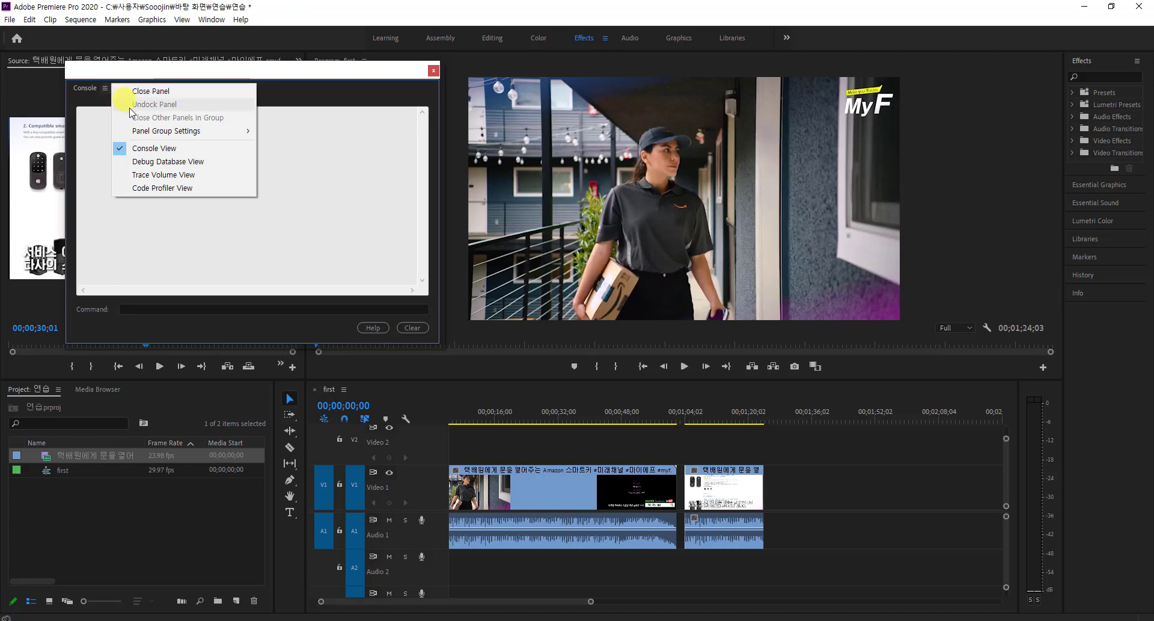
click(157, 165)
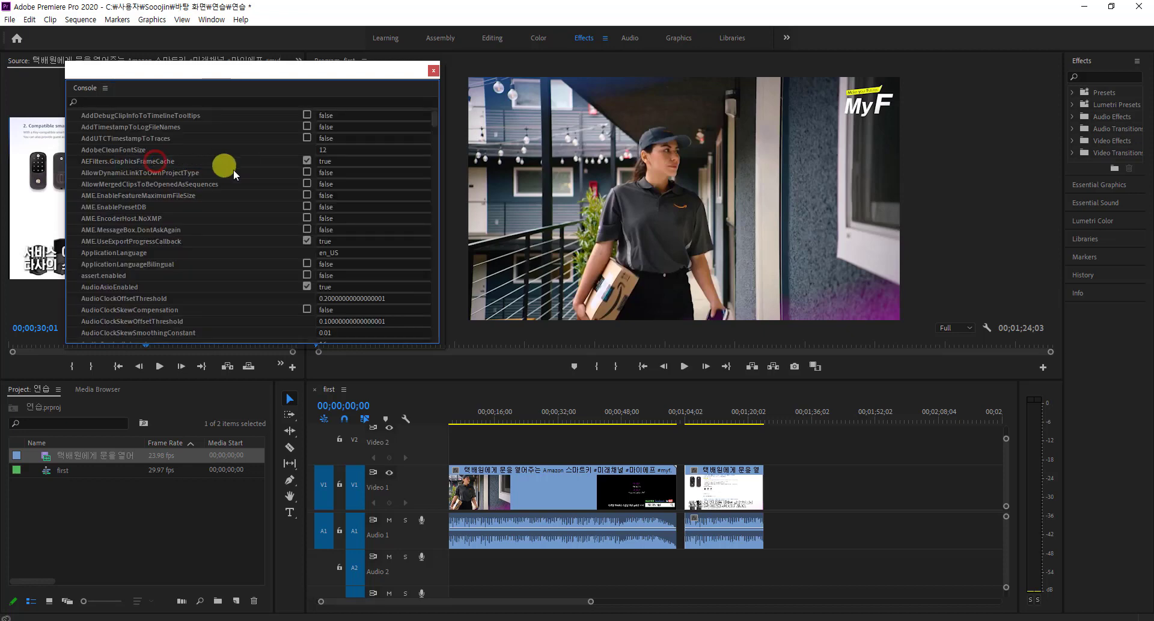
click(82, 102)
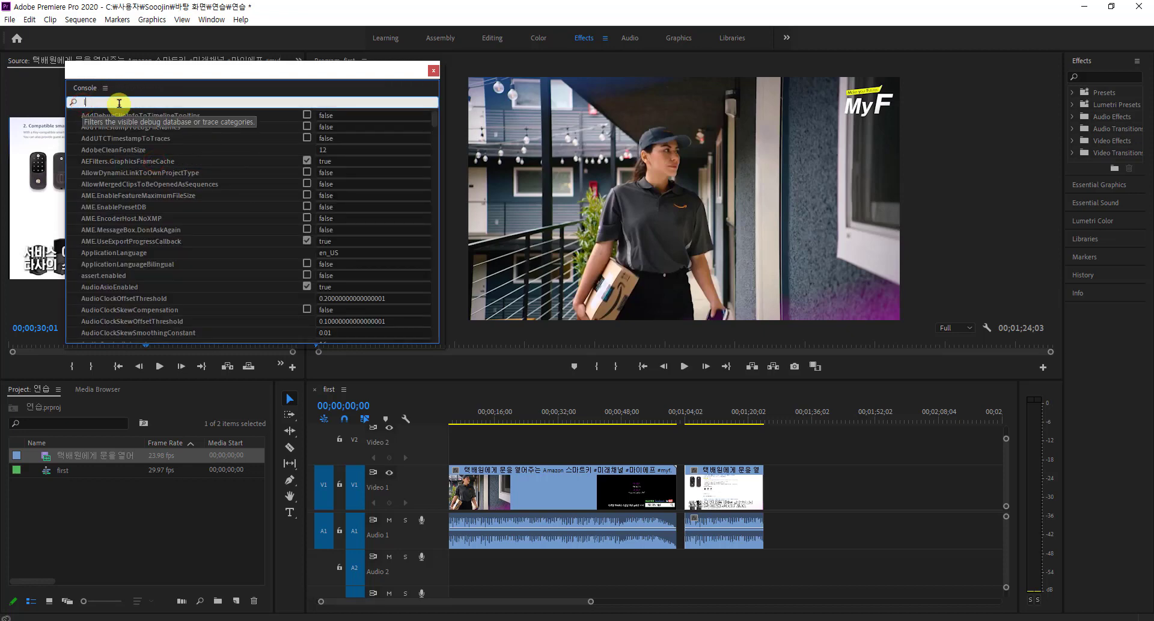
text(lna)
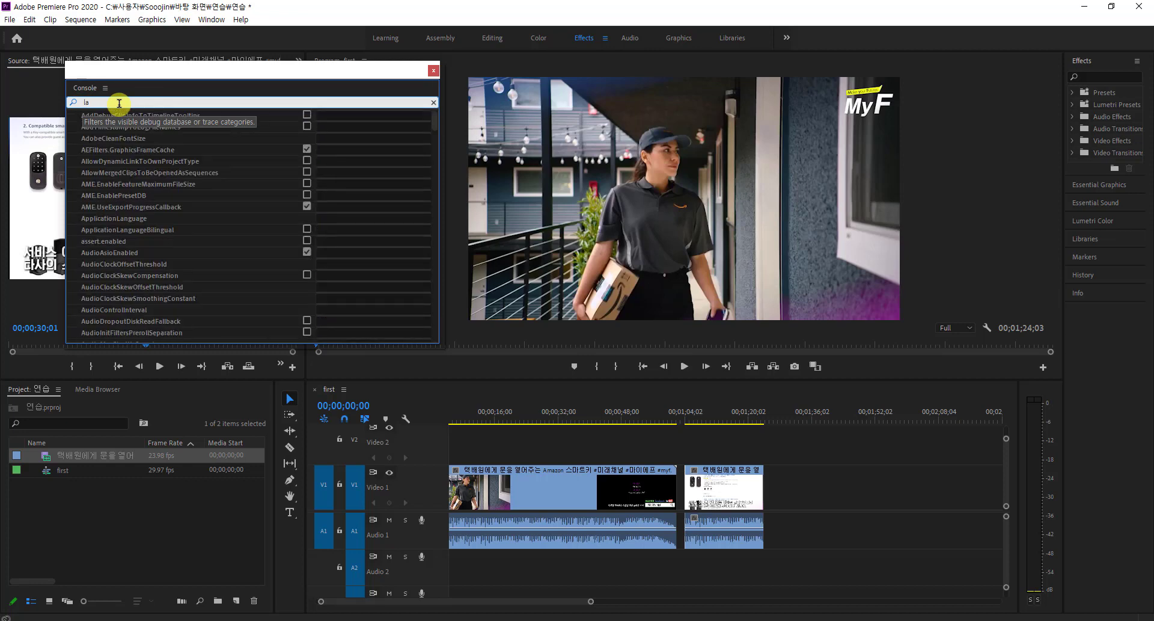
text(language)
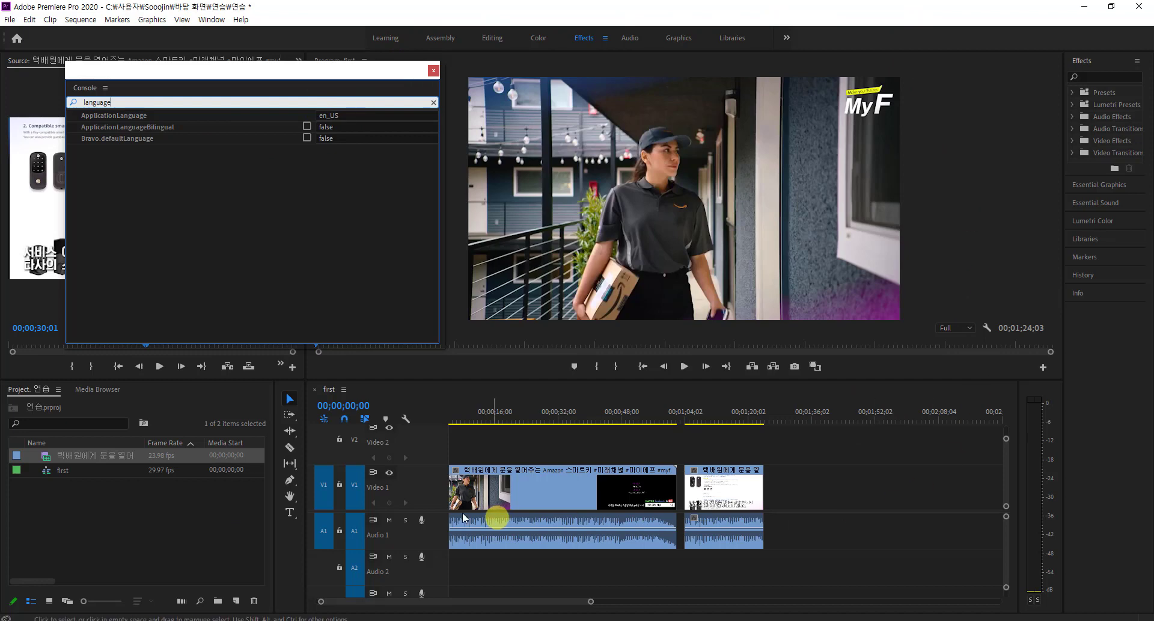
Set the ApplicationLanguage entry to ko_KR, clear the filter and close the console.
click(360, 114)
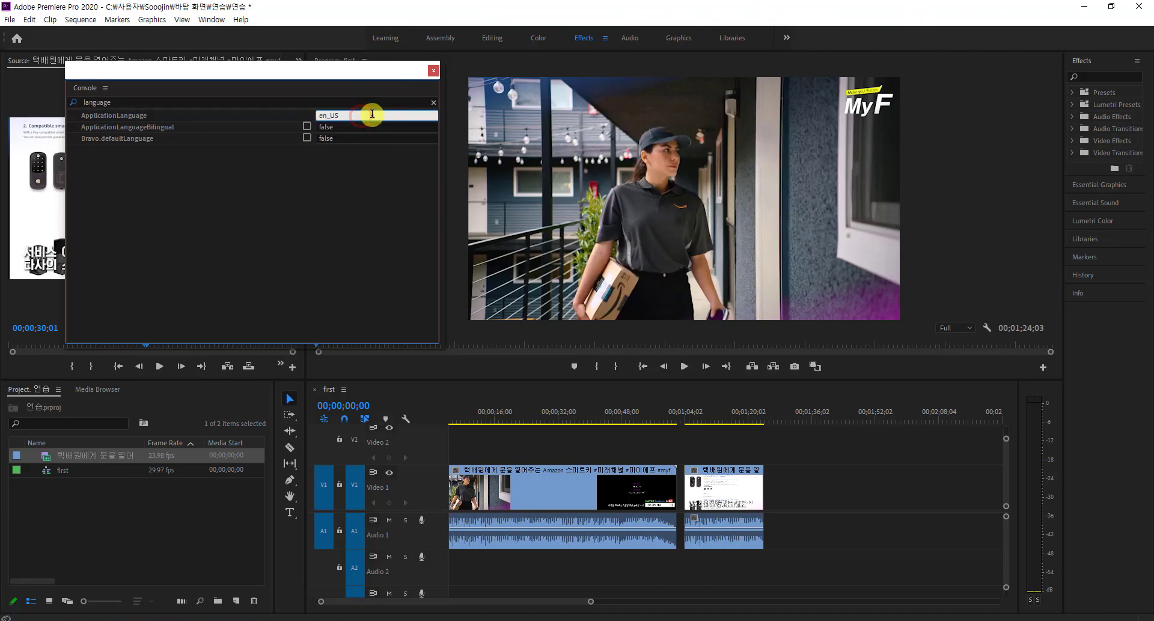
key(BackSpace)
key(BackSpace)
key(BackSpace)
key(BackSpace)
key(BackSpace)
text(ko)
text(_k)
text(K)
key(BackSpace)
key(BackSpace)
text(KR)
click(329, 166)
click(359, 114)
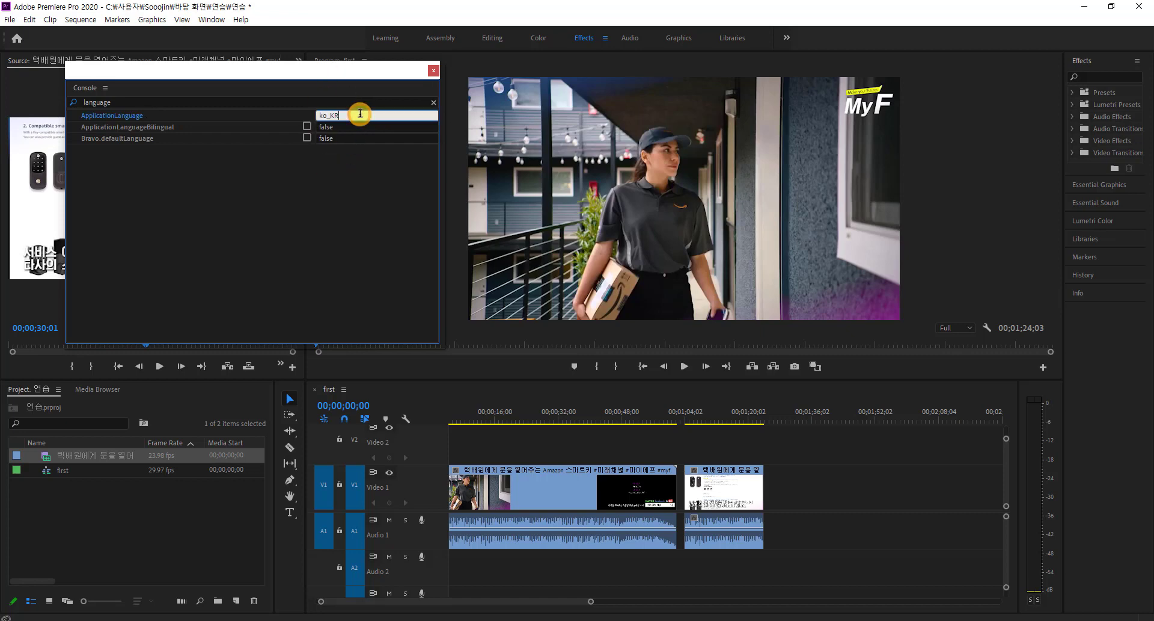
click(435, 104)
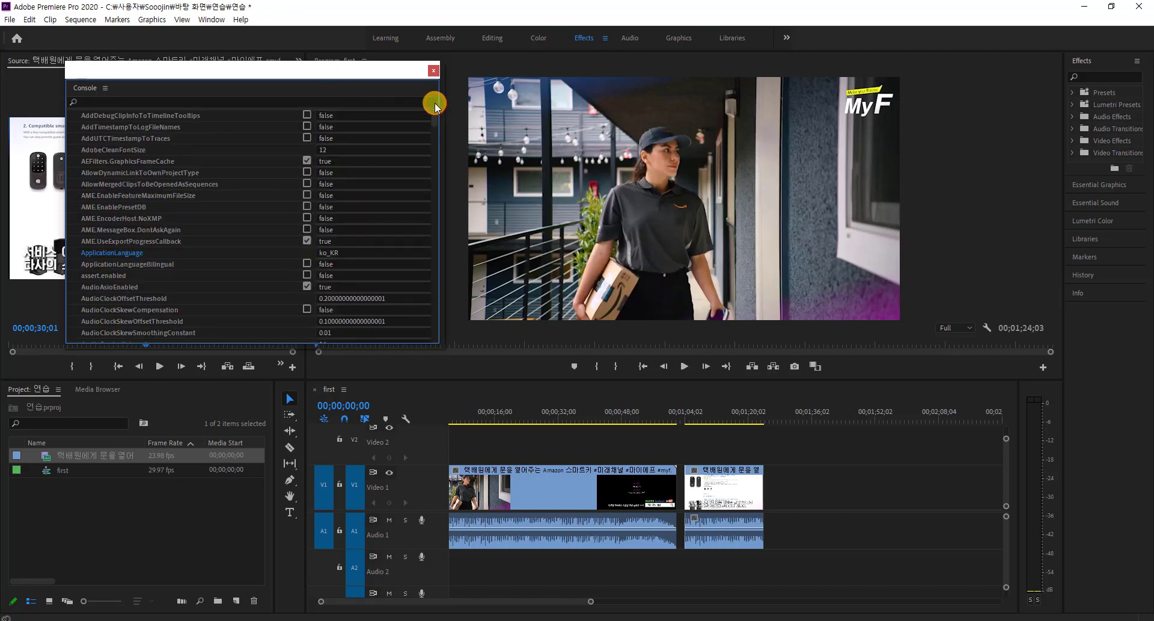
click(433, 70)
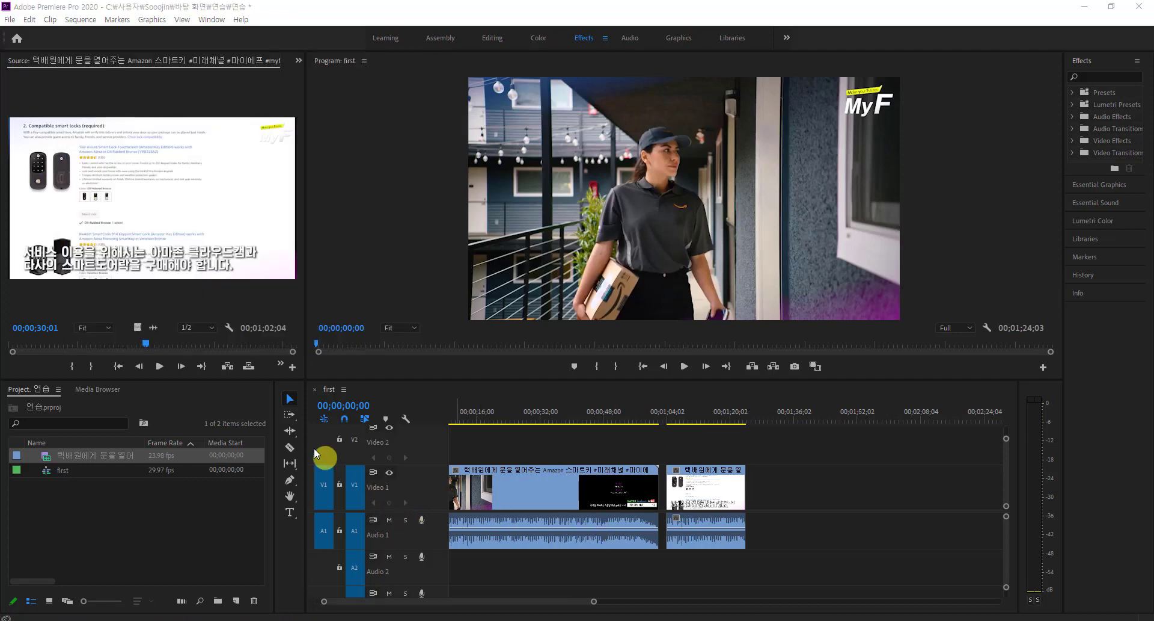
Show the tools grouped with the Ripple Edit Tool and activate the Razor Tool.
click(294, 404)
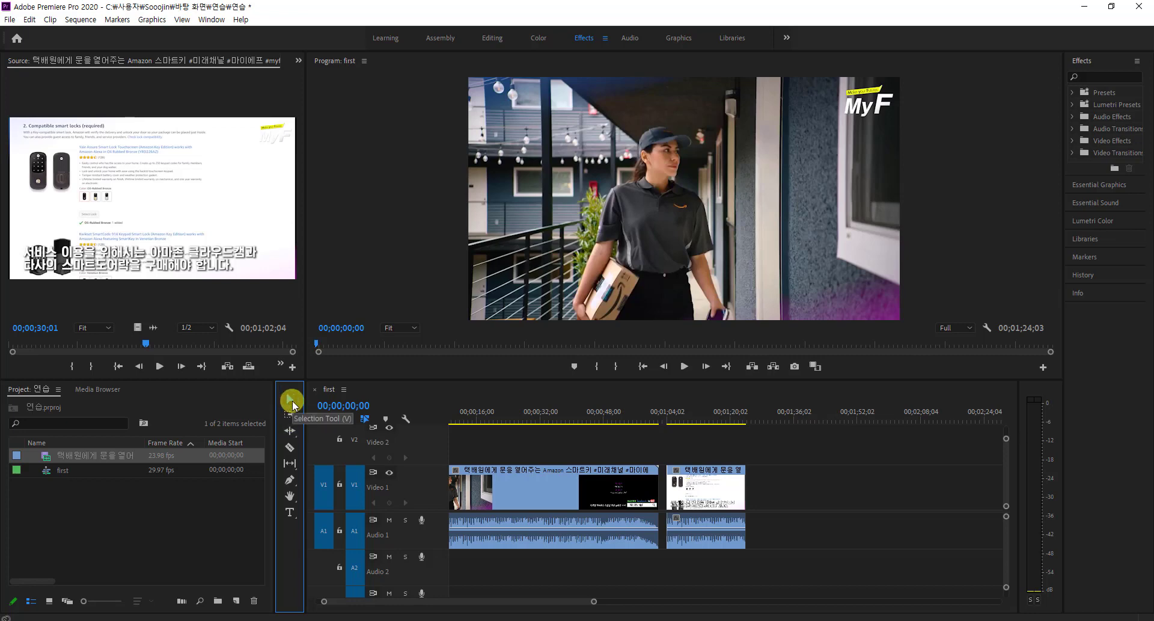
click(294, 432)
mouse_move(294, 433)
mouse_down()
mouse_move(379, 454)
mouse_move(356, 453)
mouse_move(343, 431)
mouse_move(343, 442)
mouse_move(285, 453)
mouse_up()
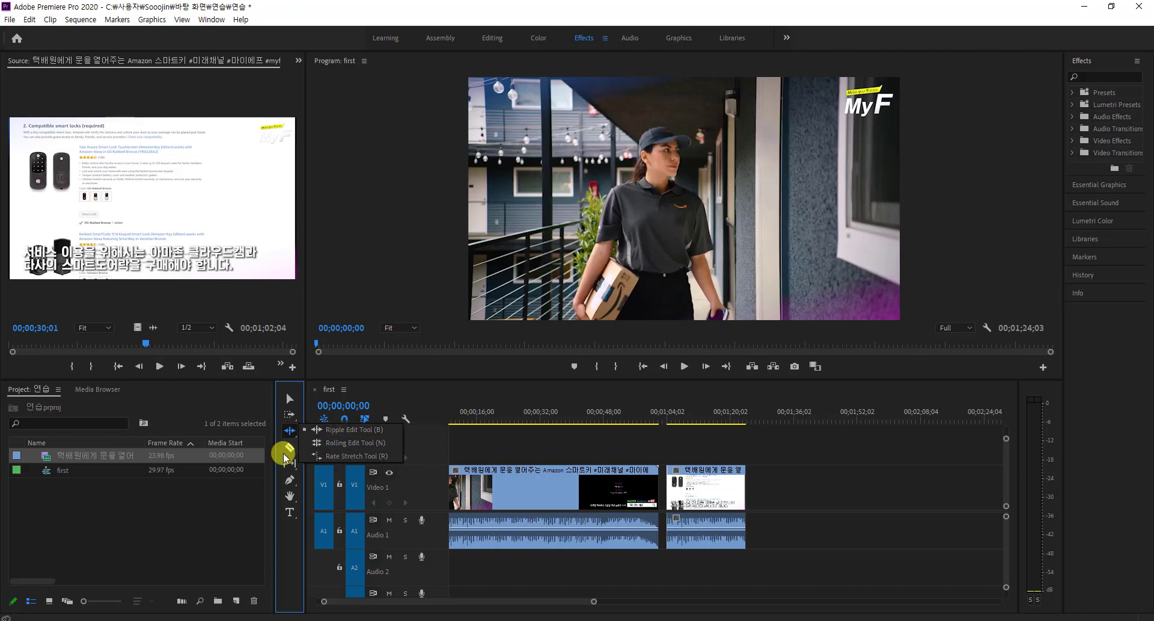
click(291, 546)
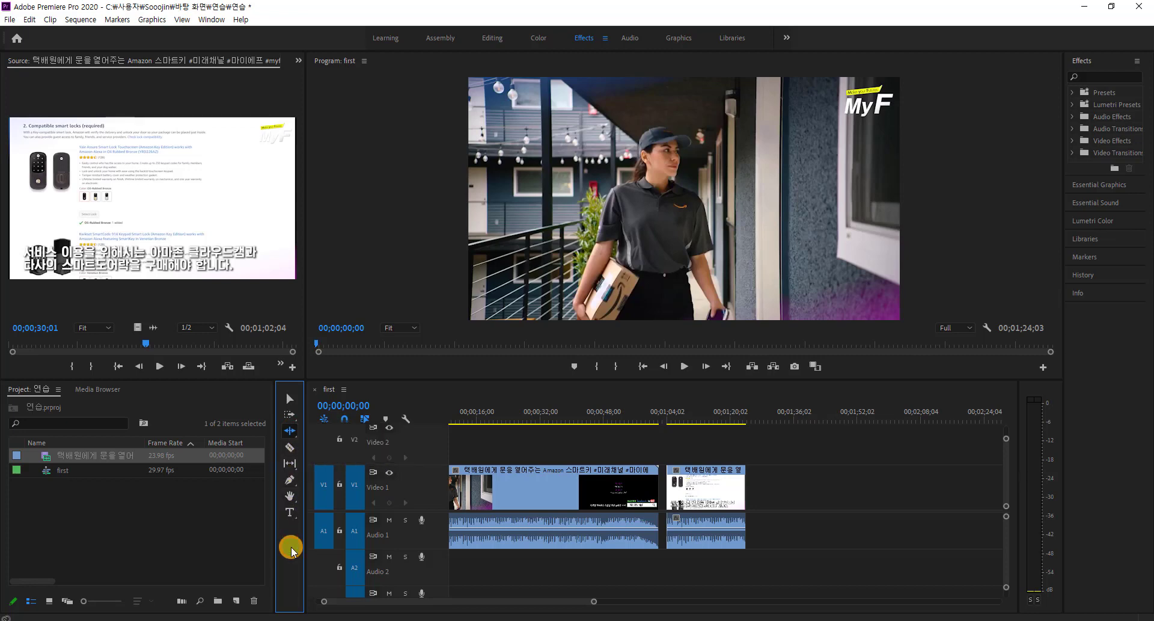
click(294, 451)
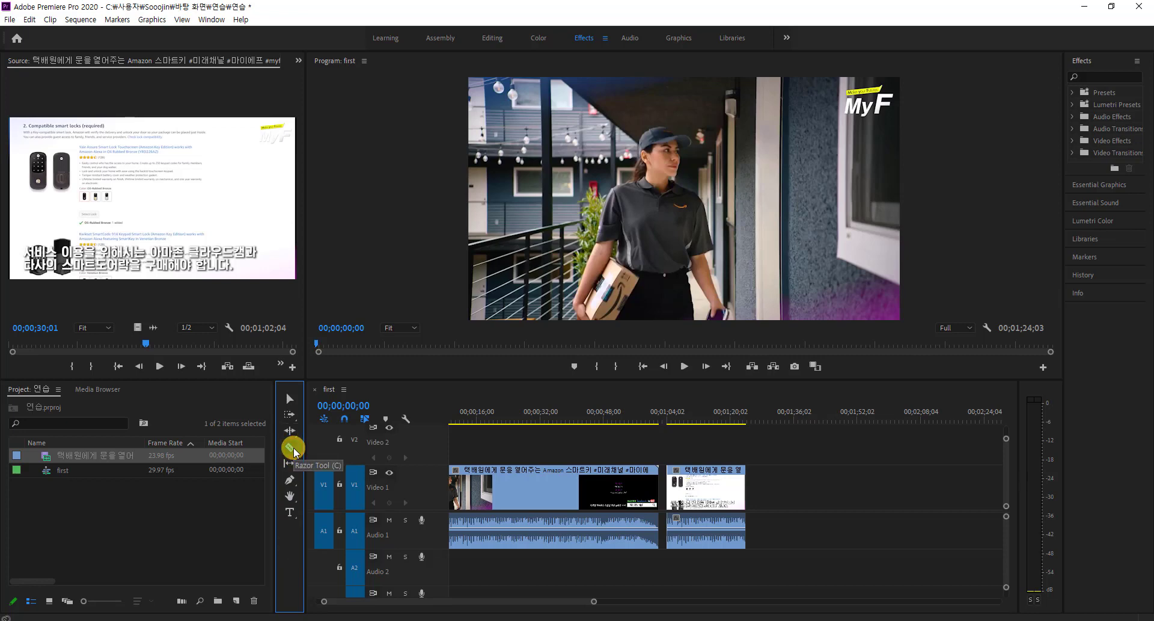